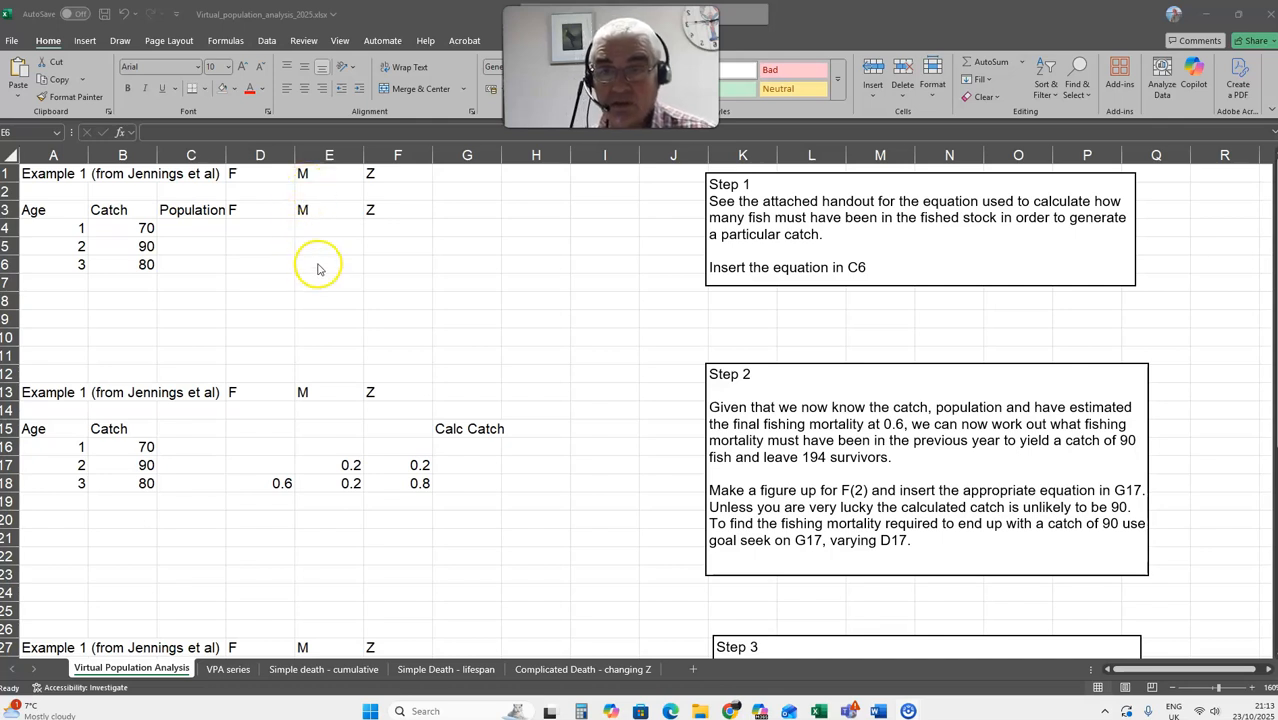
# Enter a natural mortality (M) of 0.2 in E6 and a fishing mortality (F) of 0.6 in D6 for age 3.
pyautogui.click(318, 266)
pyautogui.write('0.2')
pyautogui.press('Return')
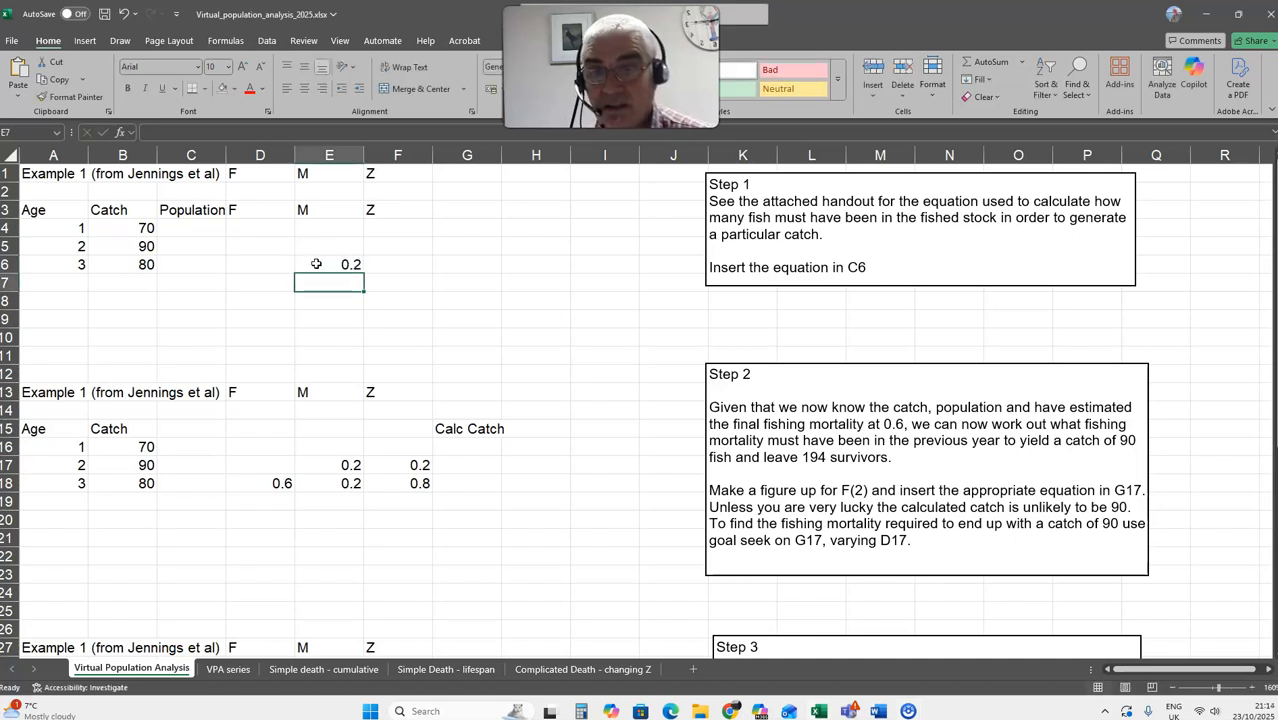
pyautogui.click(272, 258)
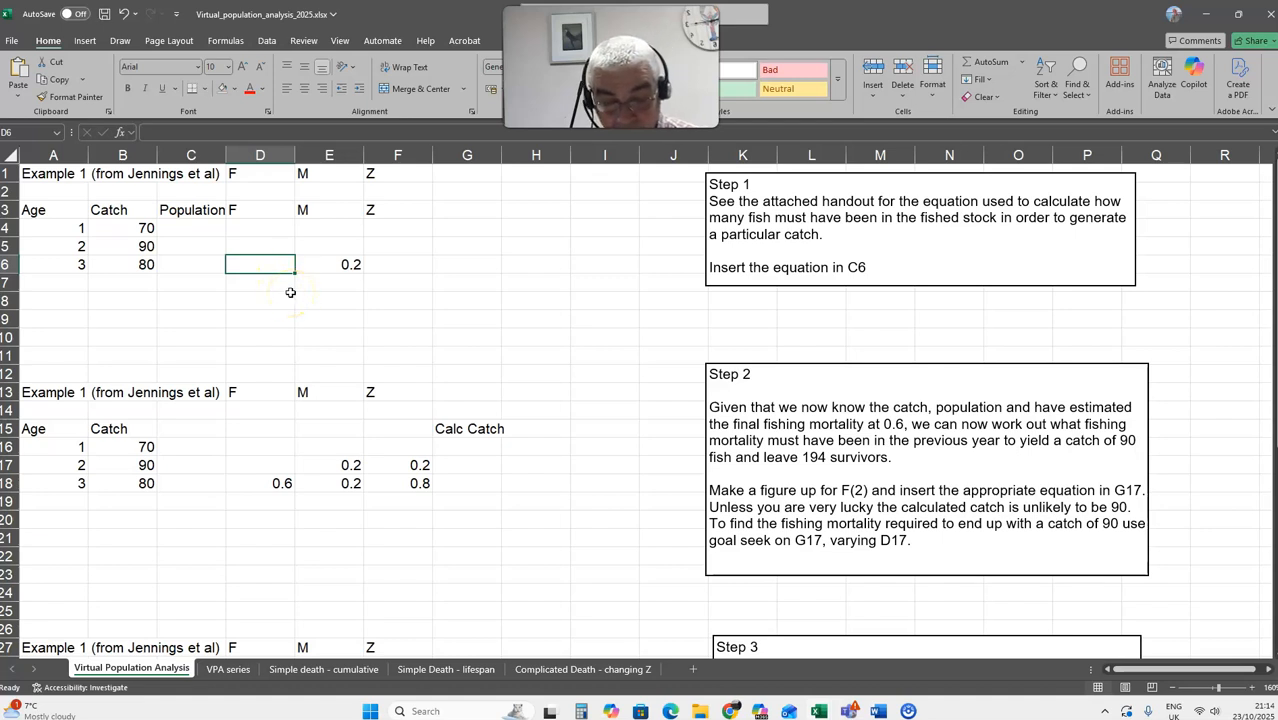
pyautogui.write('0.6')
# Add the note "Made up numbers" in D7 under the mortality values and select D7:E7.
pyautogui.click(272, 286)
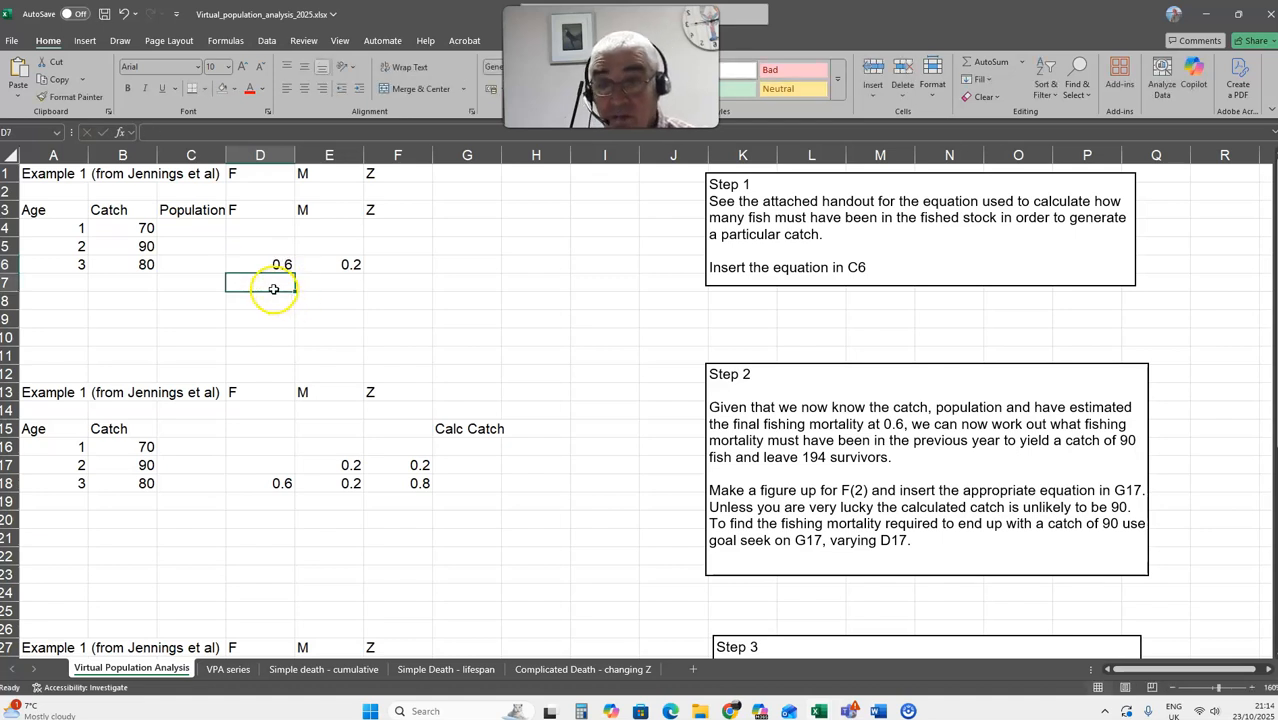
pyautogui.write('Made')
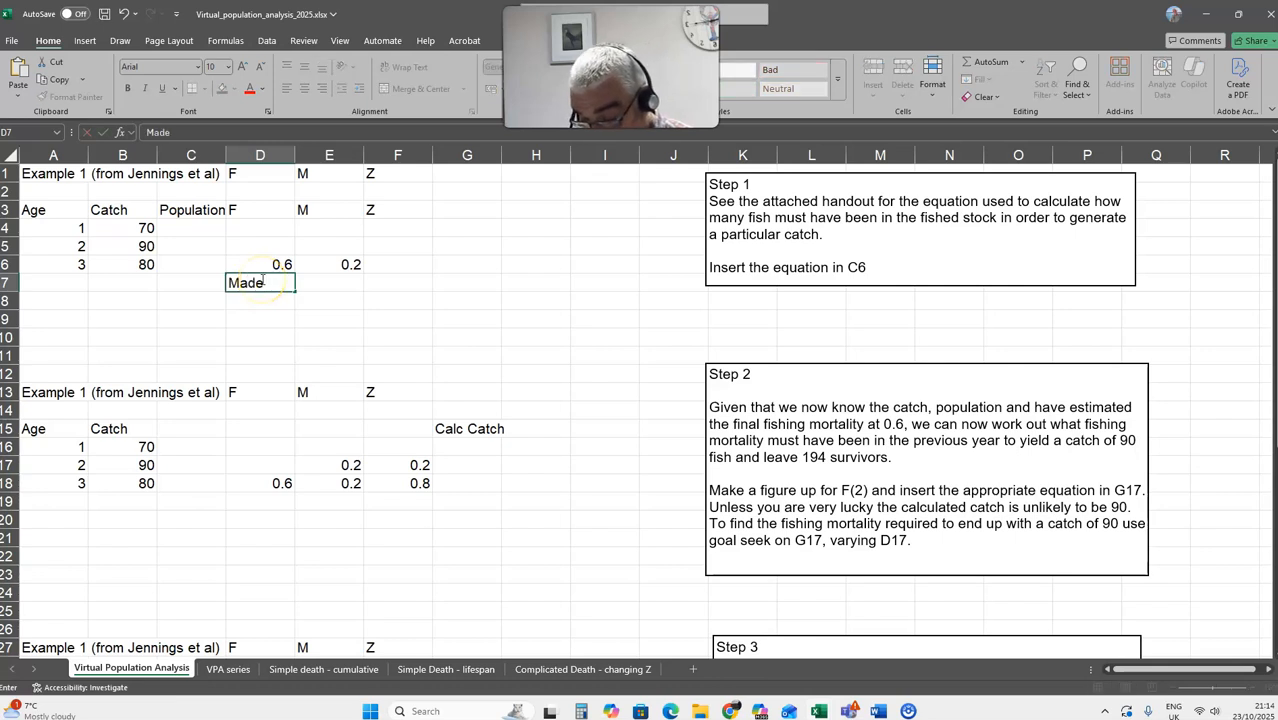
pyautogui.write(' up numbers')
pyautogui.press('Return')
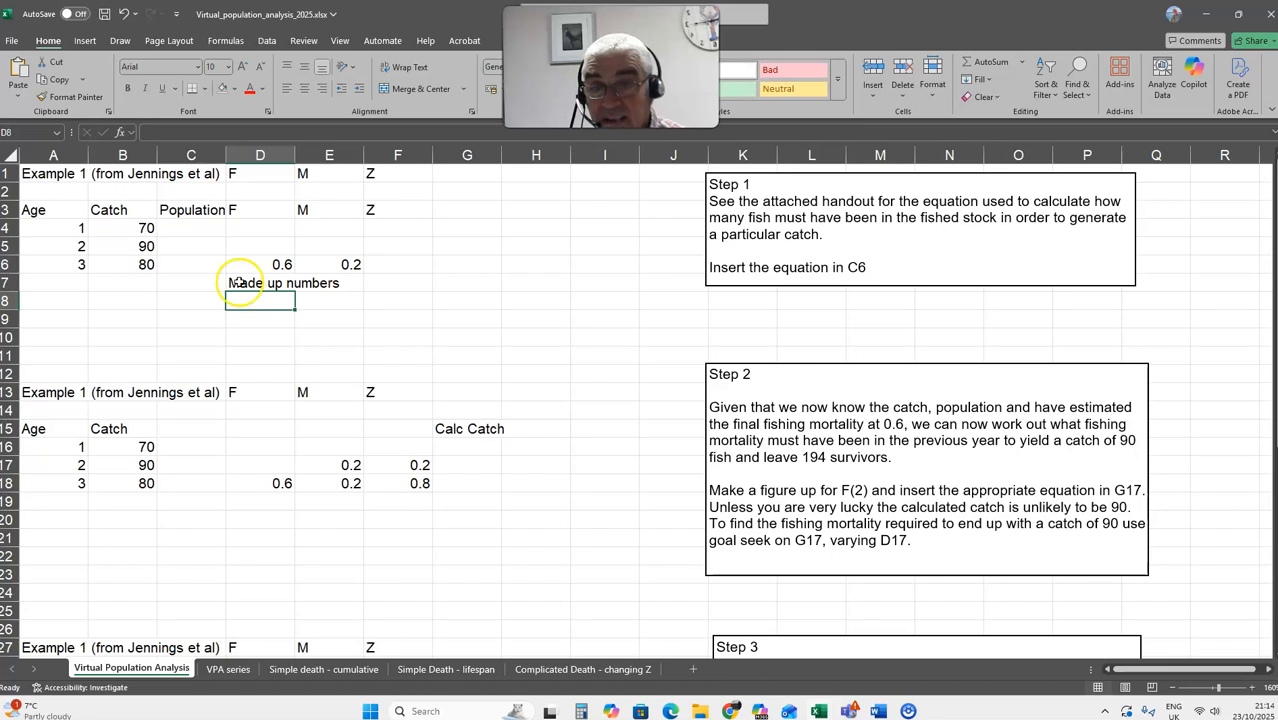
pyautogui.moveTo(238, 283); pyautogui.dragTo(358, 284)
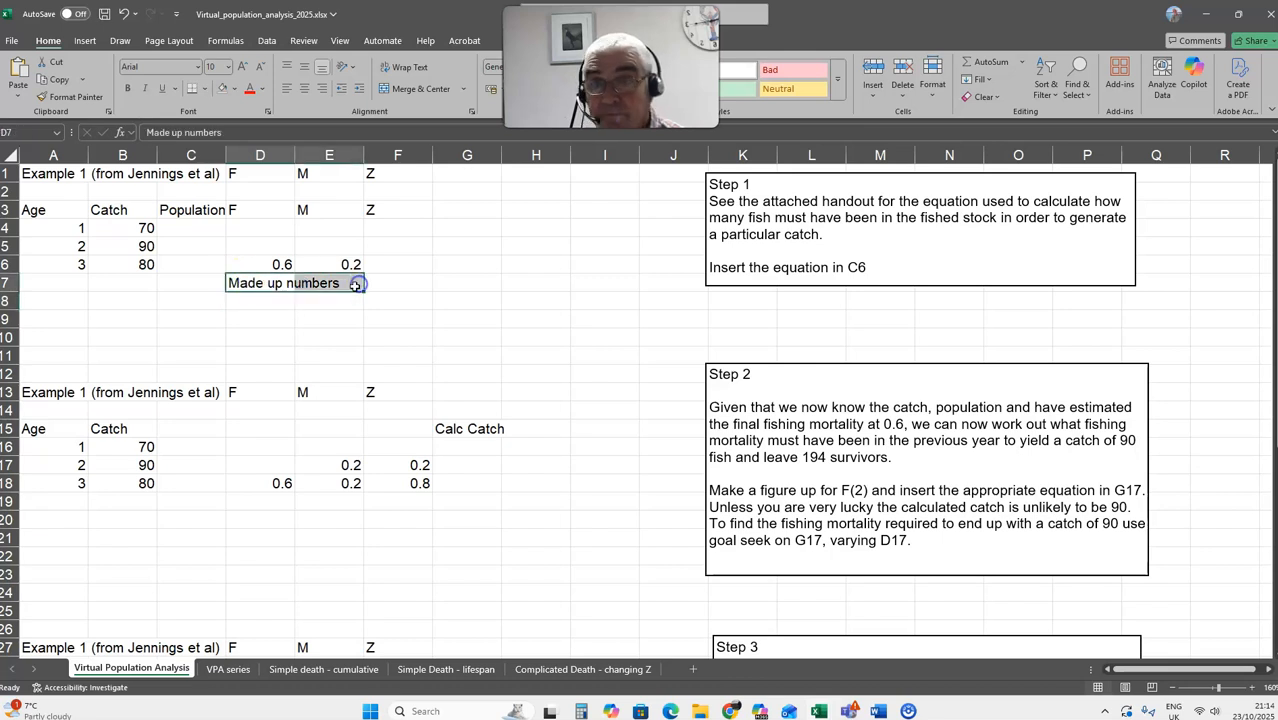
pyautogui.click(260, 90)
pyautogui.click(309, 311)
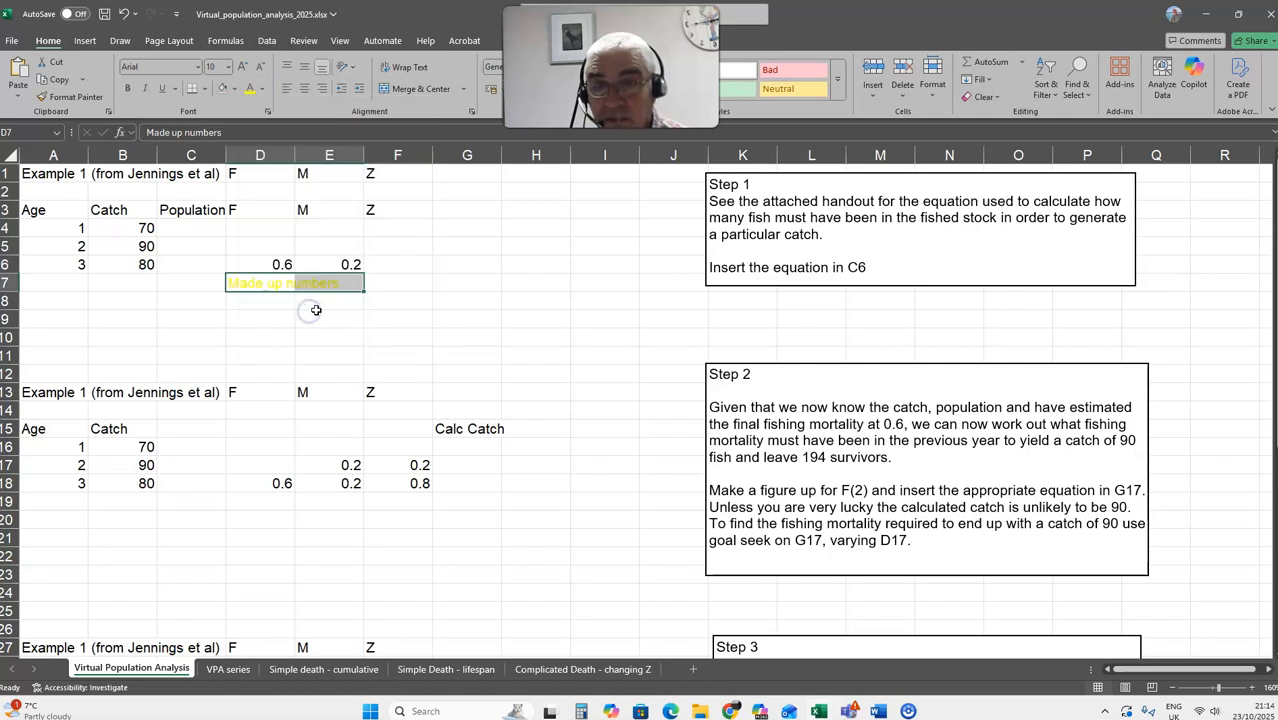
pyautogui.click(261, 89)
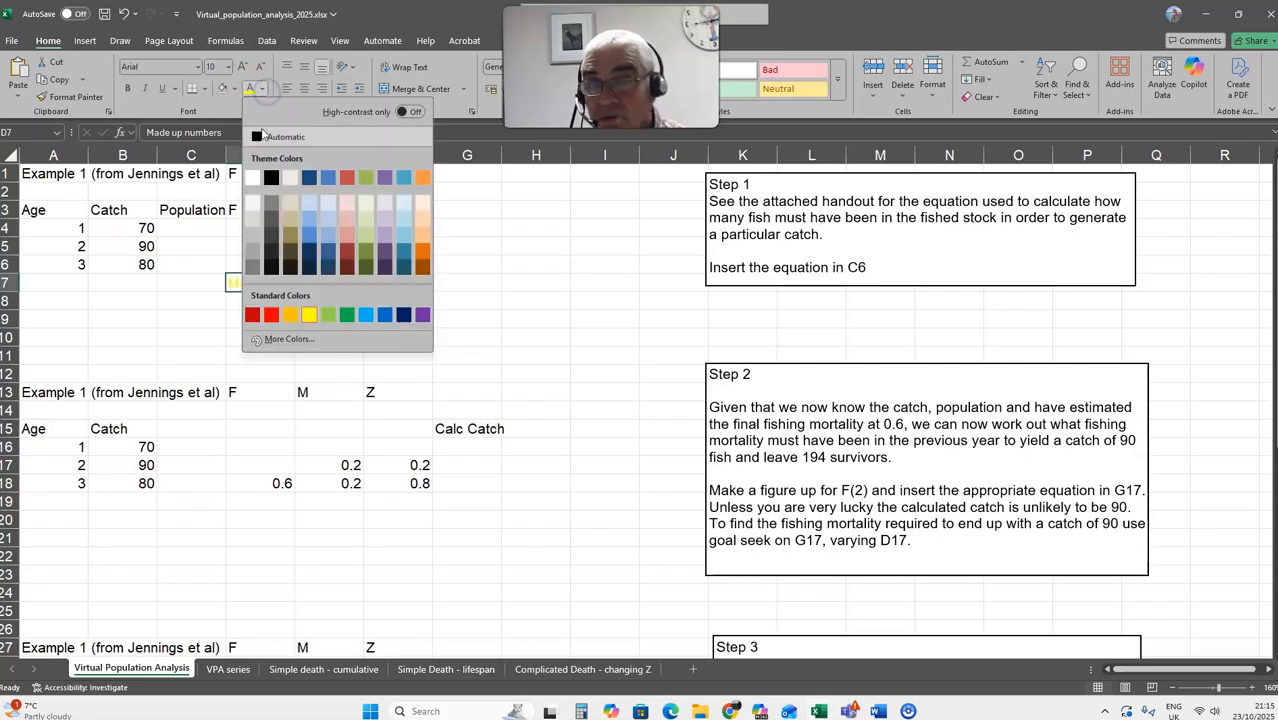
pyautogui.click(257, 138)
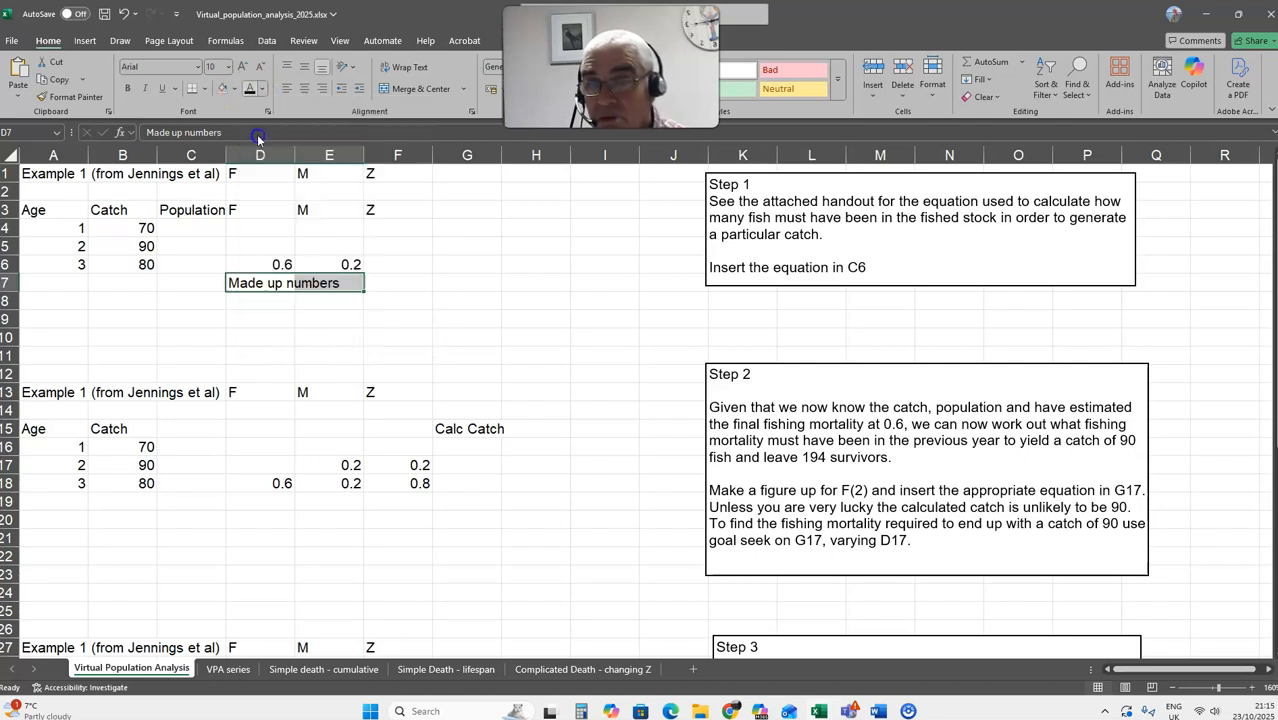
# Highlight the selected note cells D7:E7 with a yellow fill.
pyautogui.click(233, 88)
pyautogui.click(281, 293)
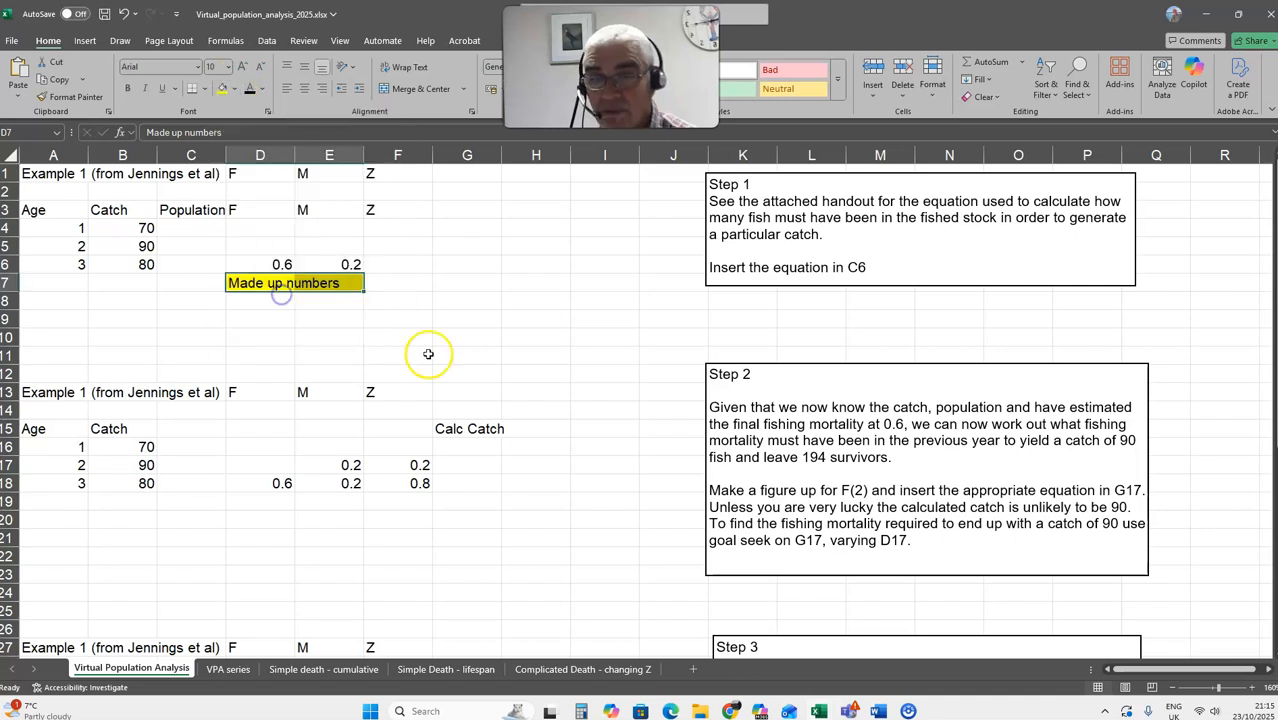
# Calculate total mortality Z in F6 with the formula =D6+E6 and recalculate the stale value.
pyautogui.click(407, 264)
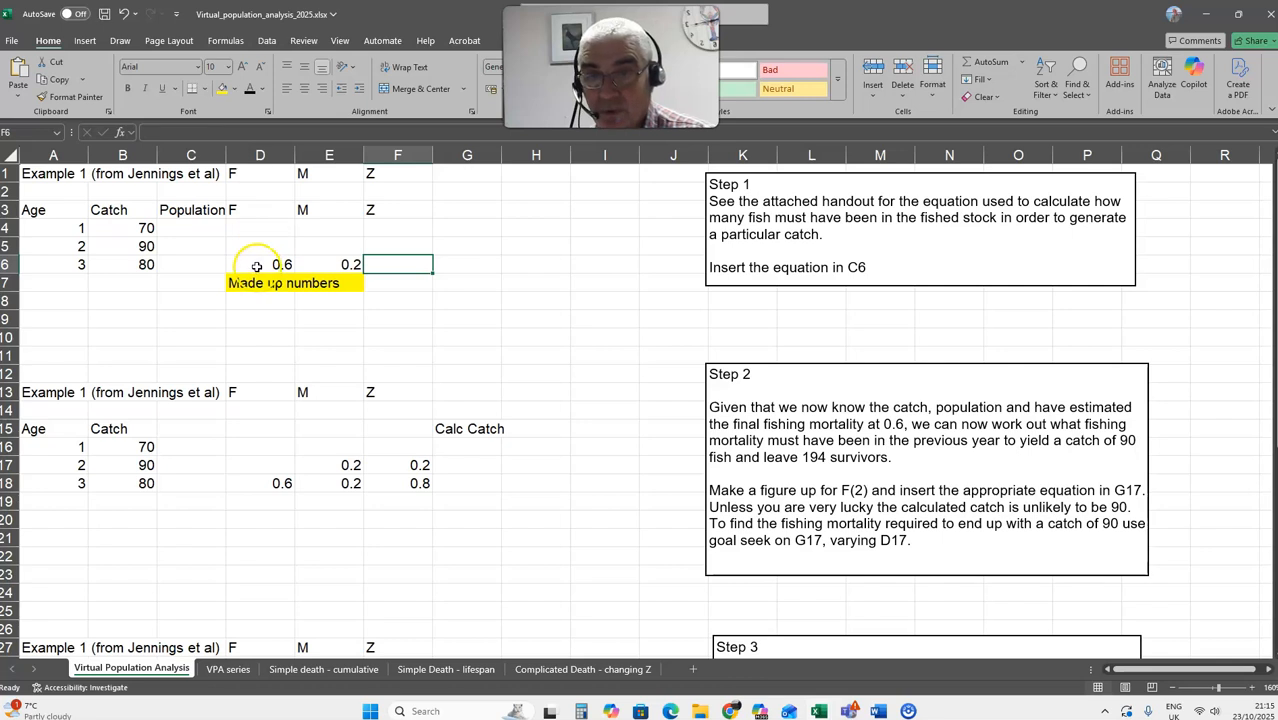
pyautogui.click(408, 264)
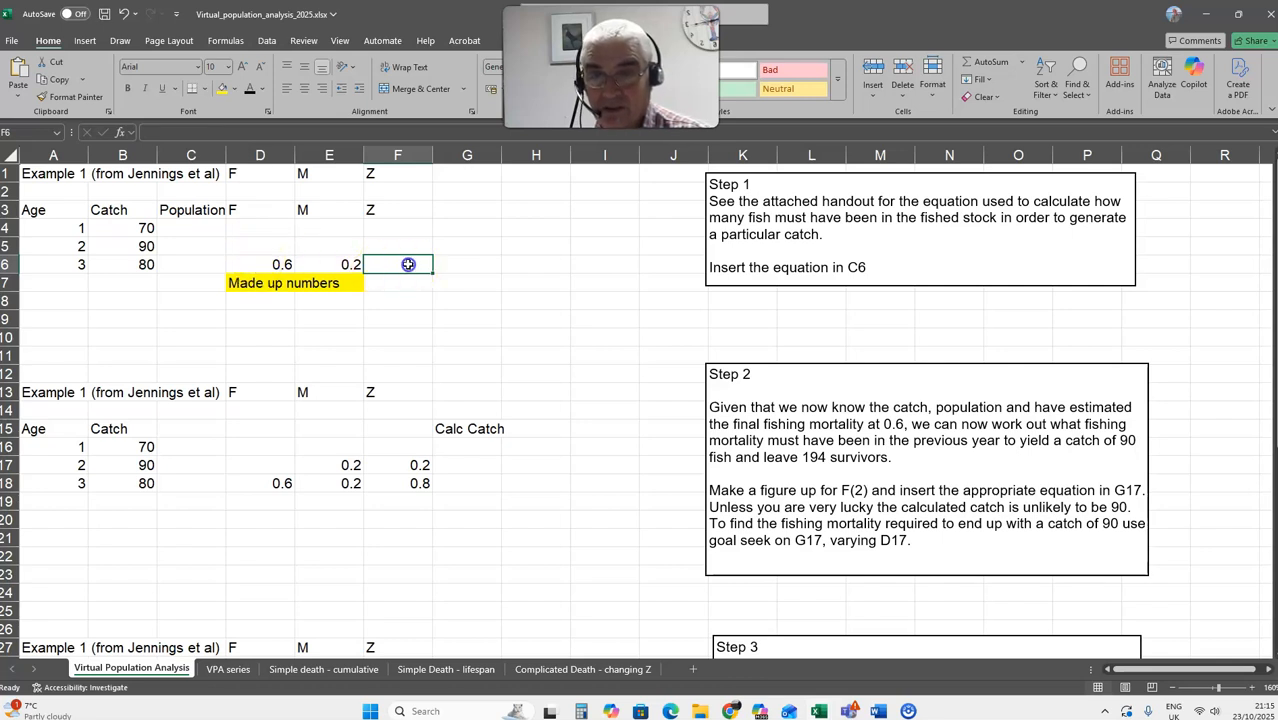
pyautogui.write('=')
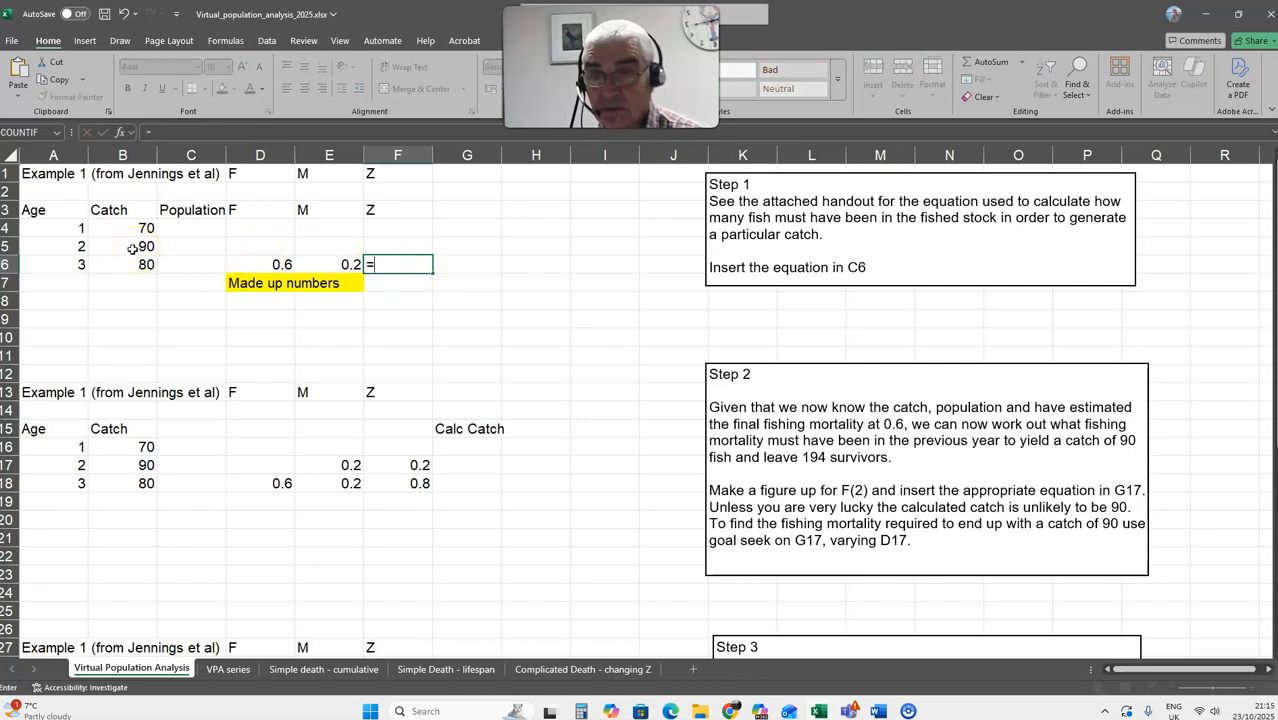
pyautogui.click(253, 264)
pyautogui.write('+')
pyautogui.click(346, 264)
pyautogui.press('Return')
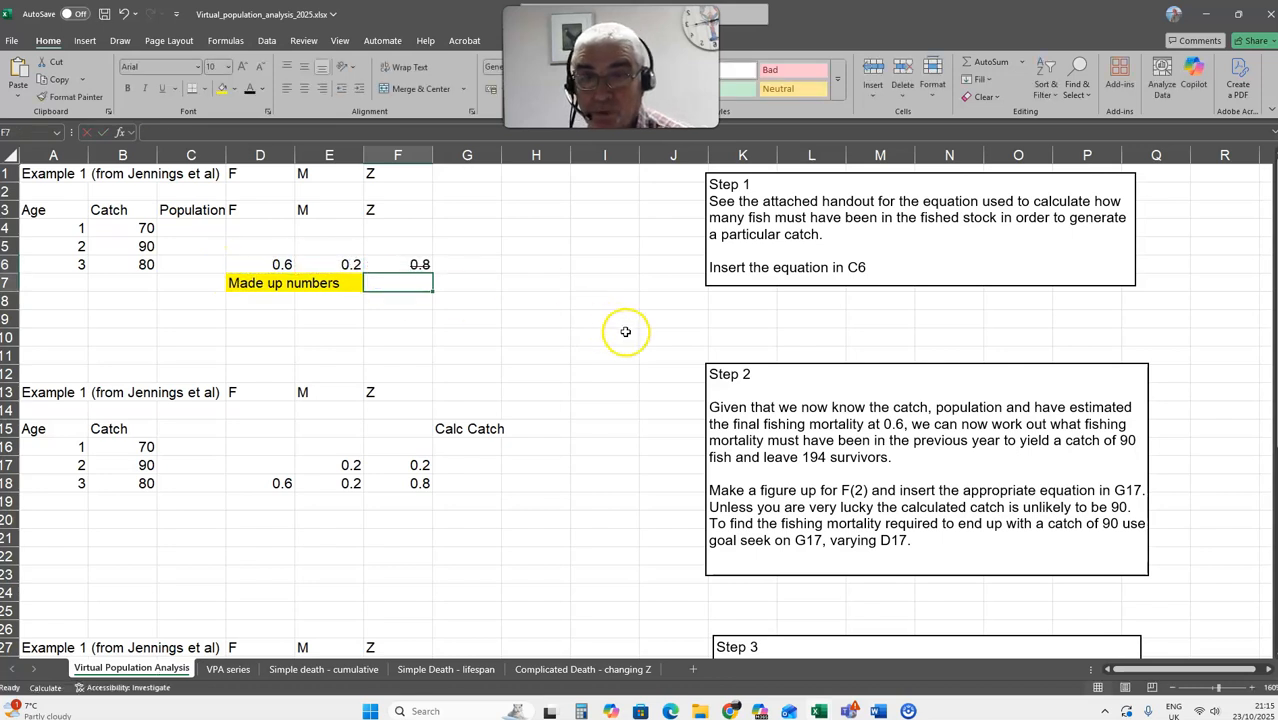
pyautogui.click(418, 266)
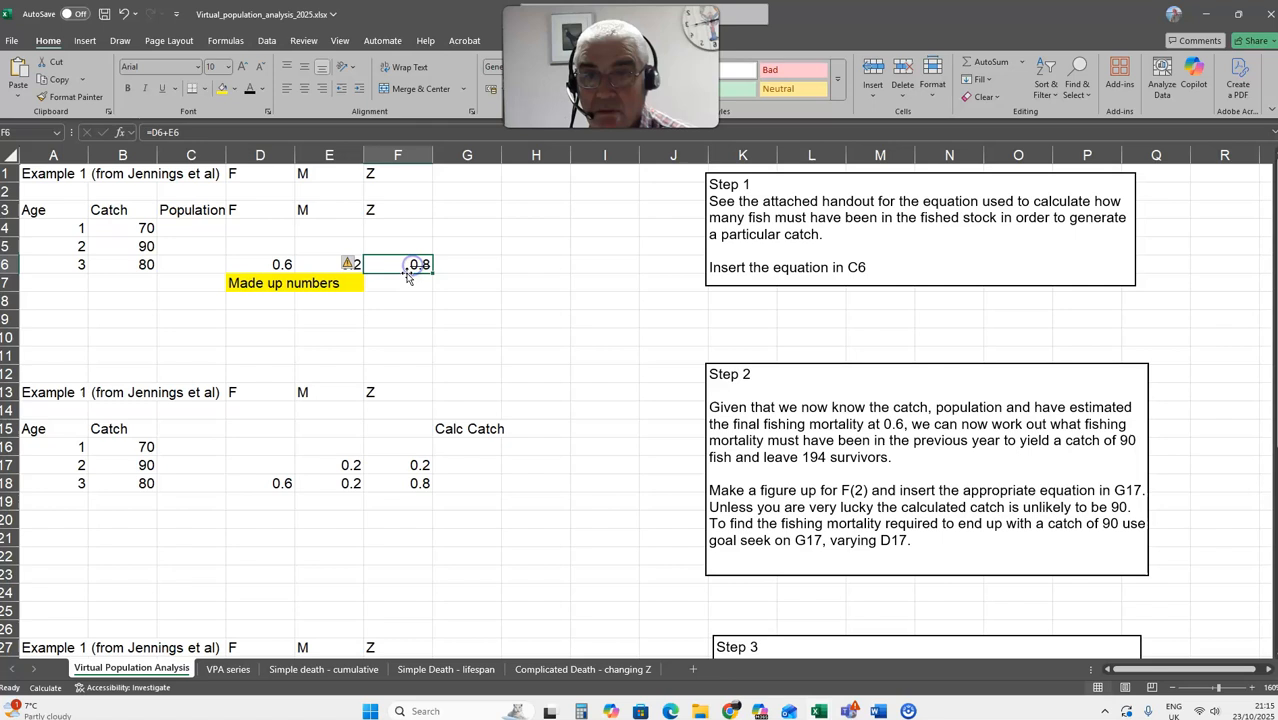
pyautogui.click(352, 268)
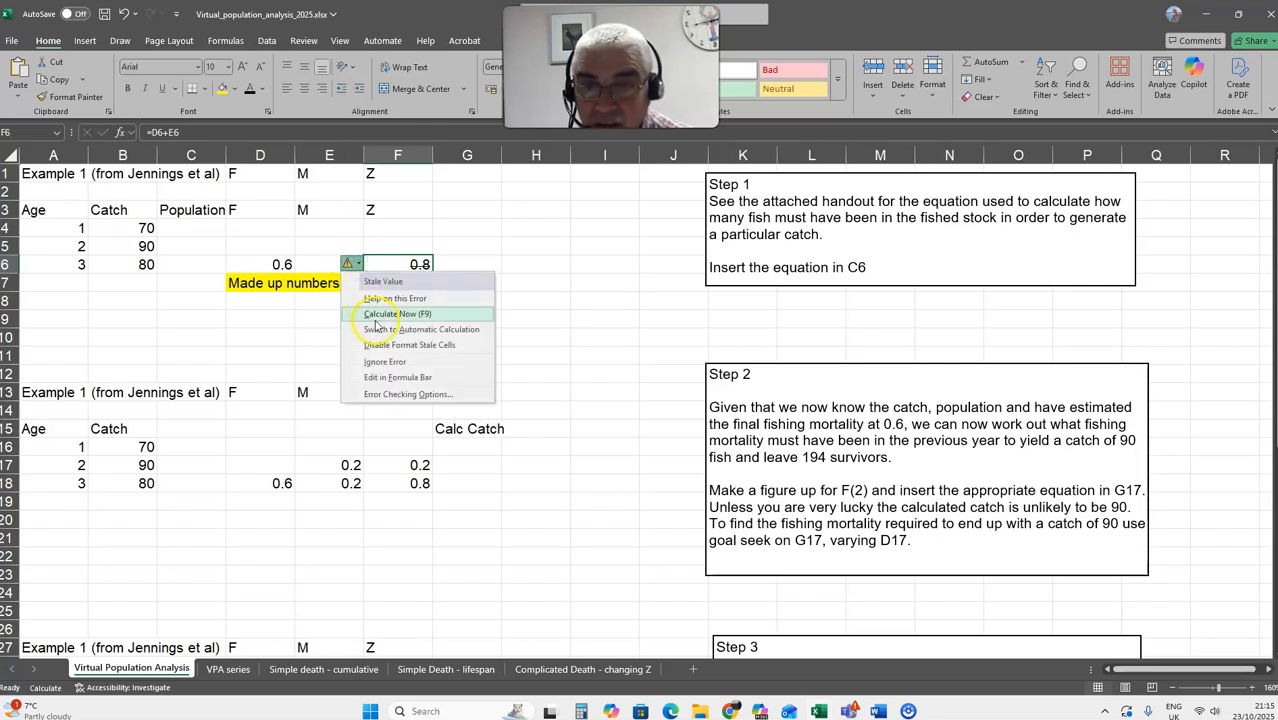
pyautogui.click(378, 314)
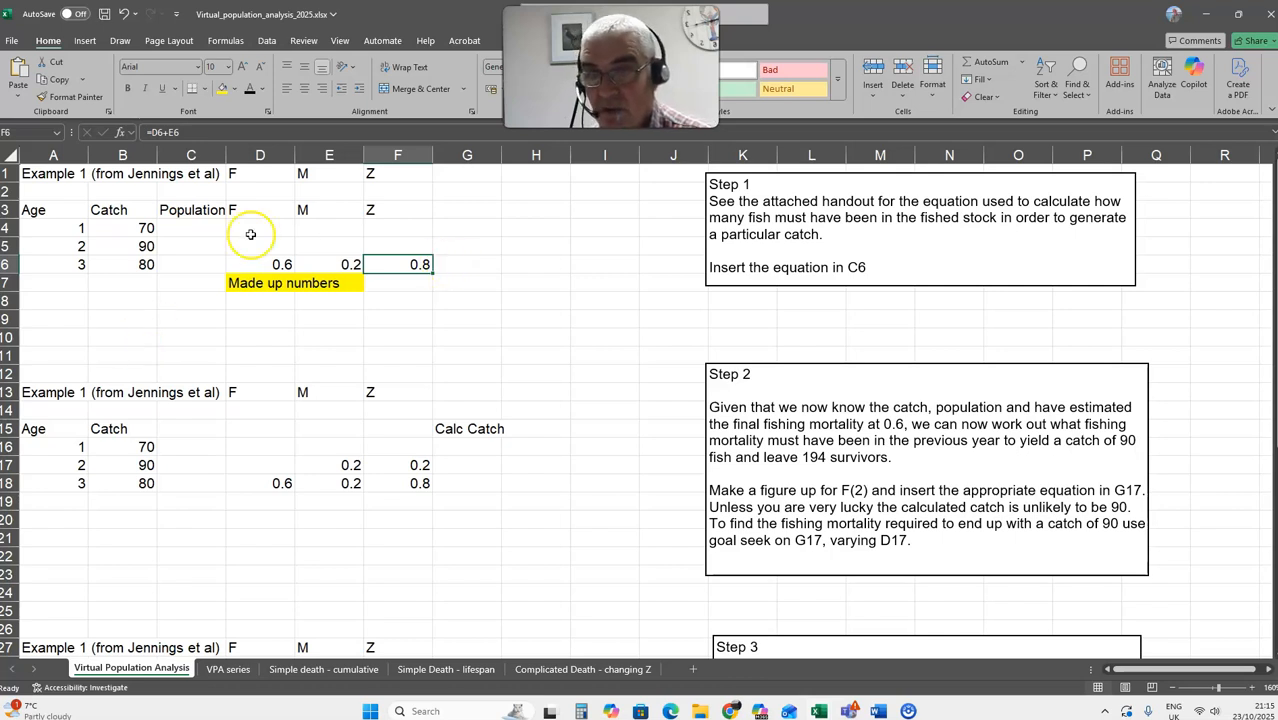
# Switch to the Fisheries Equations document in Word to consult the equation for stock population from catch, needed in C6.
pyautogui.click(198, 268)
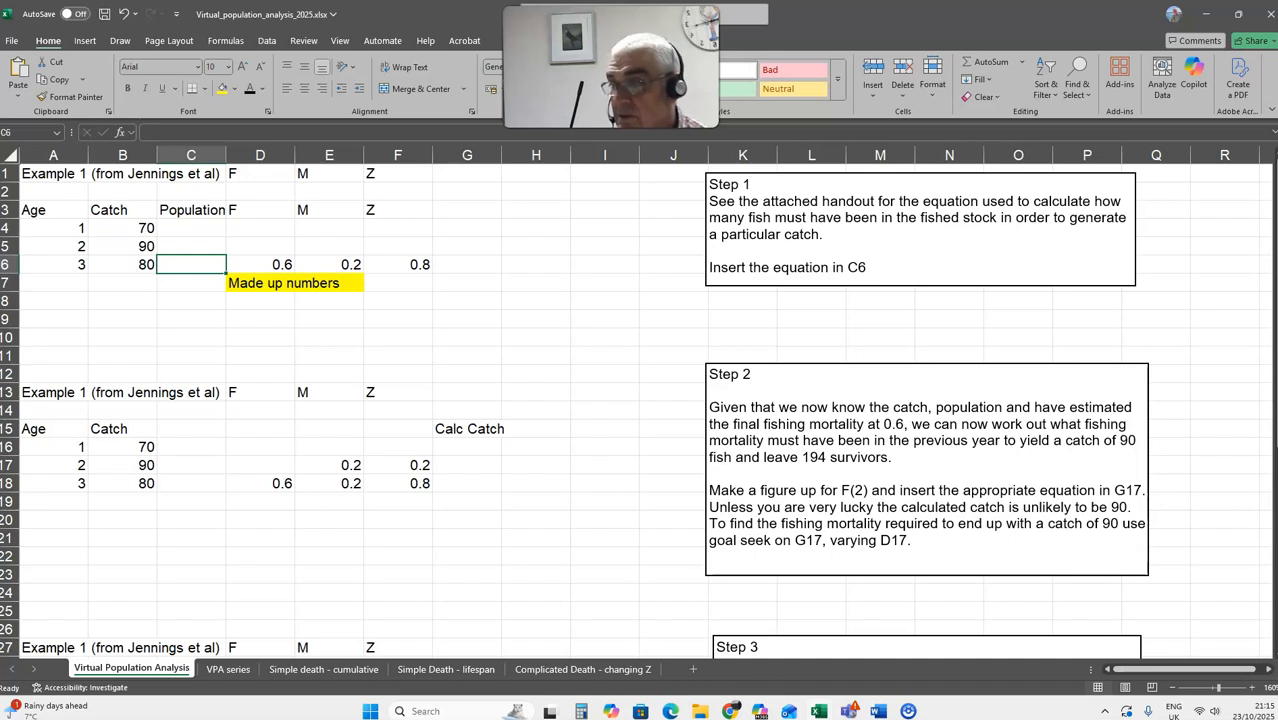
pyautogui.moveTo(353, 13); pyautogui.dragTo(594, 106)
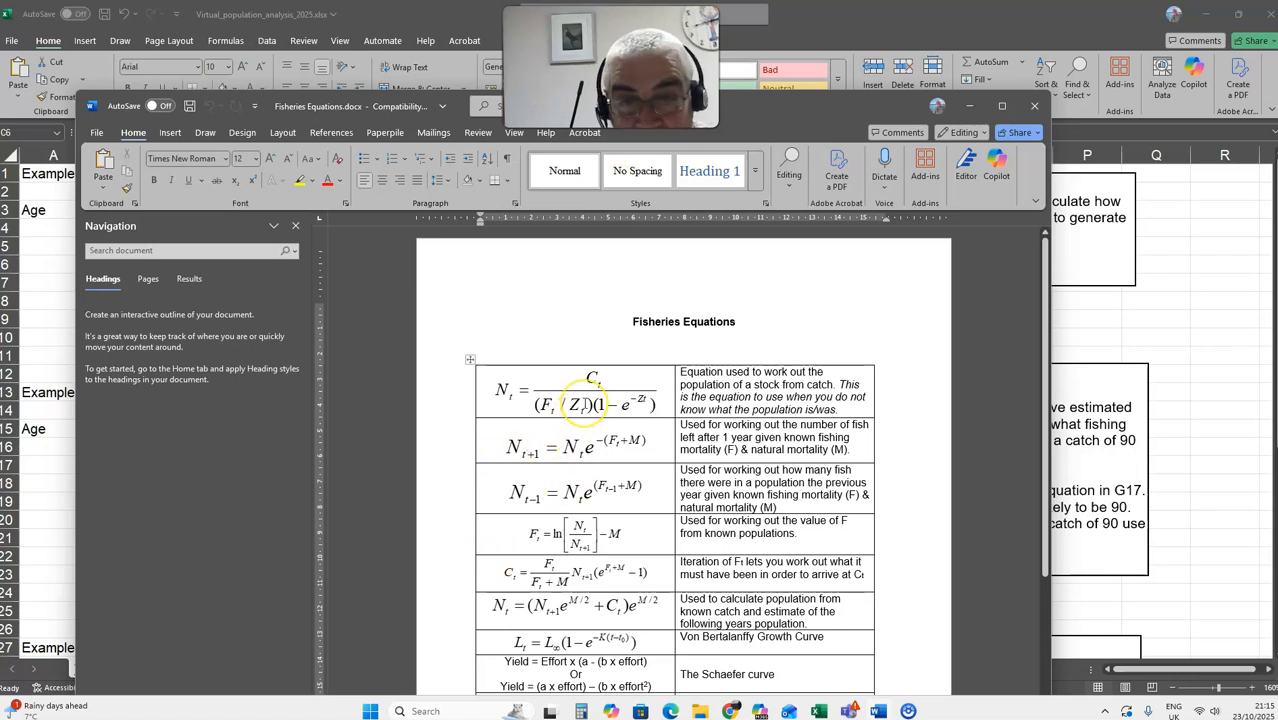
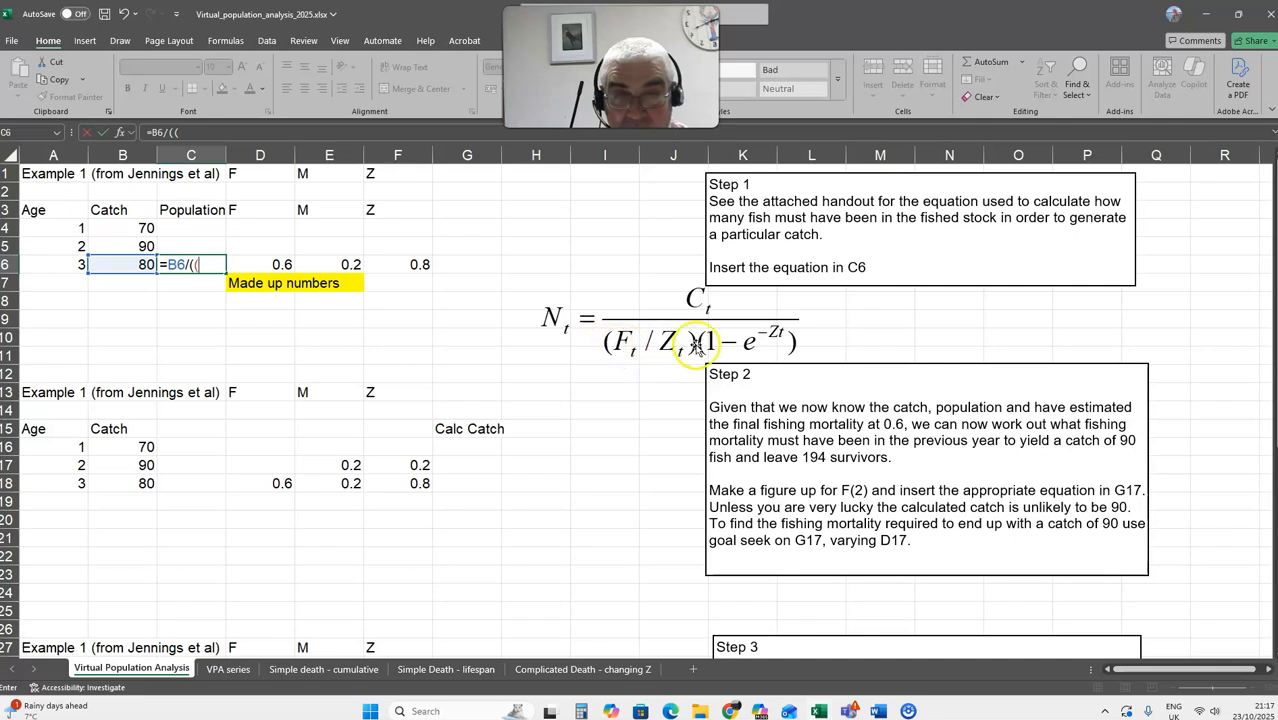
# Complete the age 3 population formula in C6 as =B6/((D6/F6)*(1-EXP(-F6))) and recalculate the stale value.
pyautogui.click(257, 262)
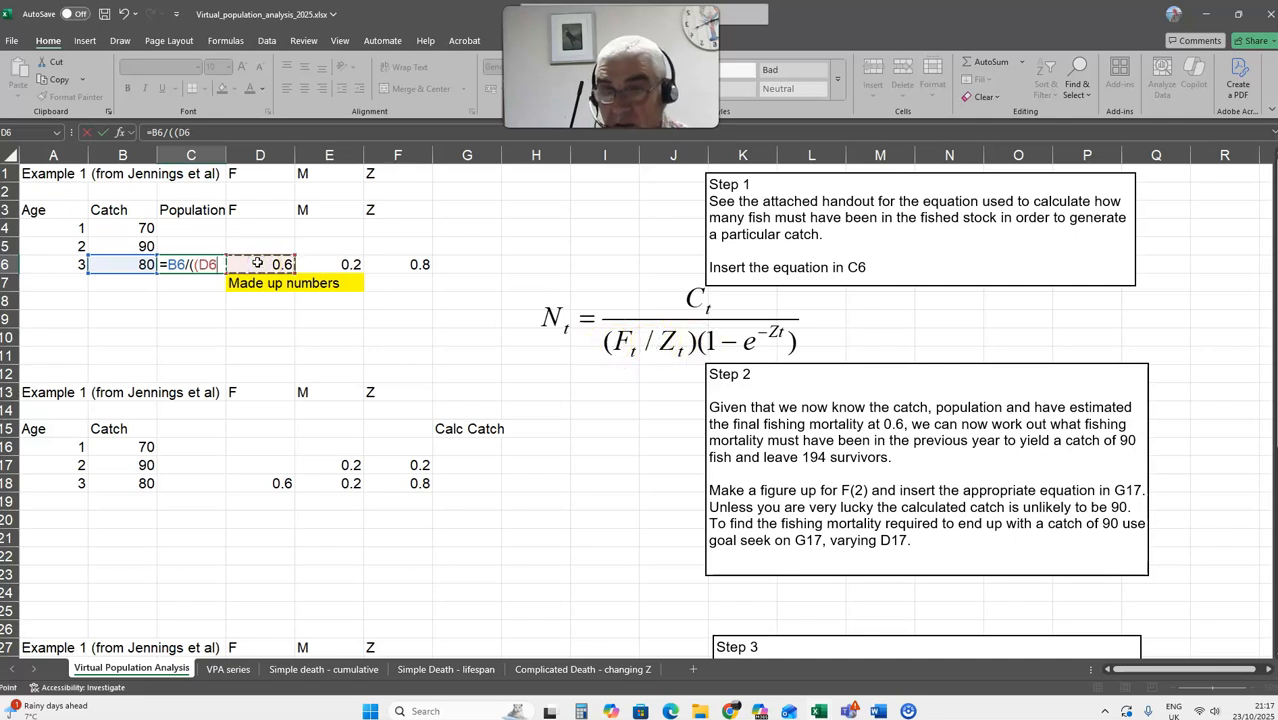
pyautogui.click(400, 263)
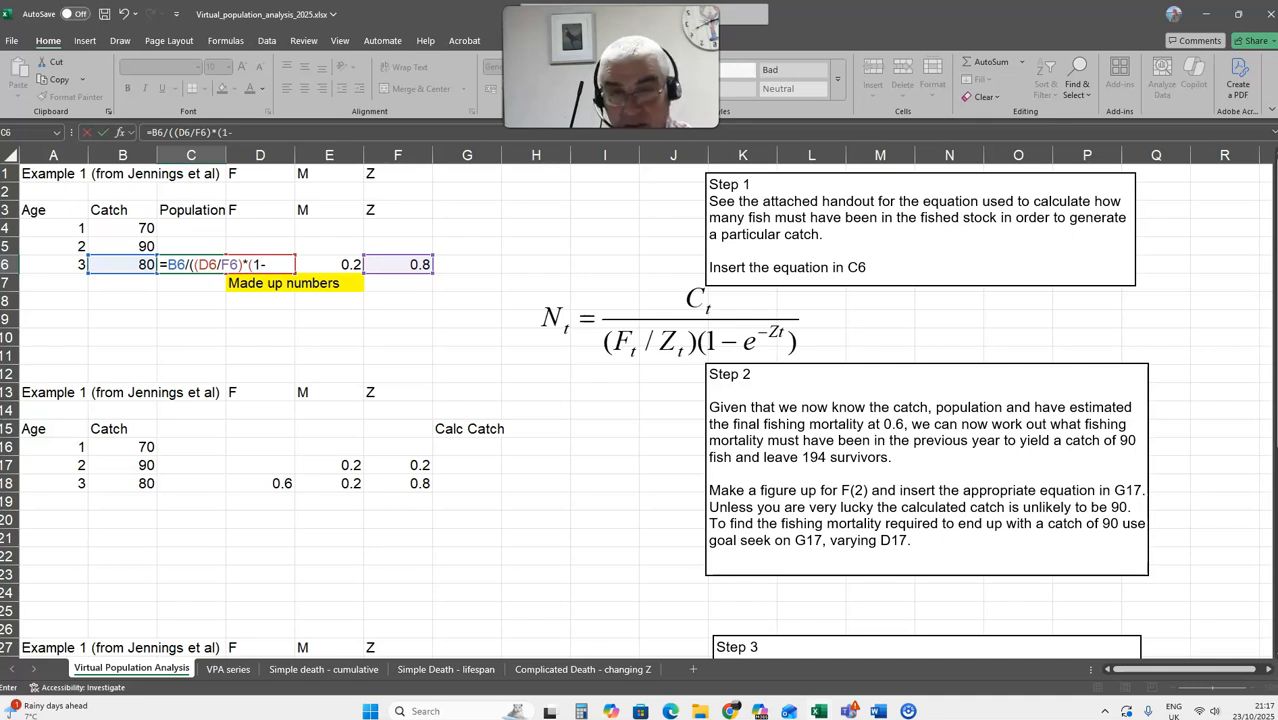
pyautogui.write('e')
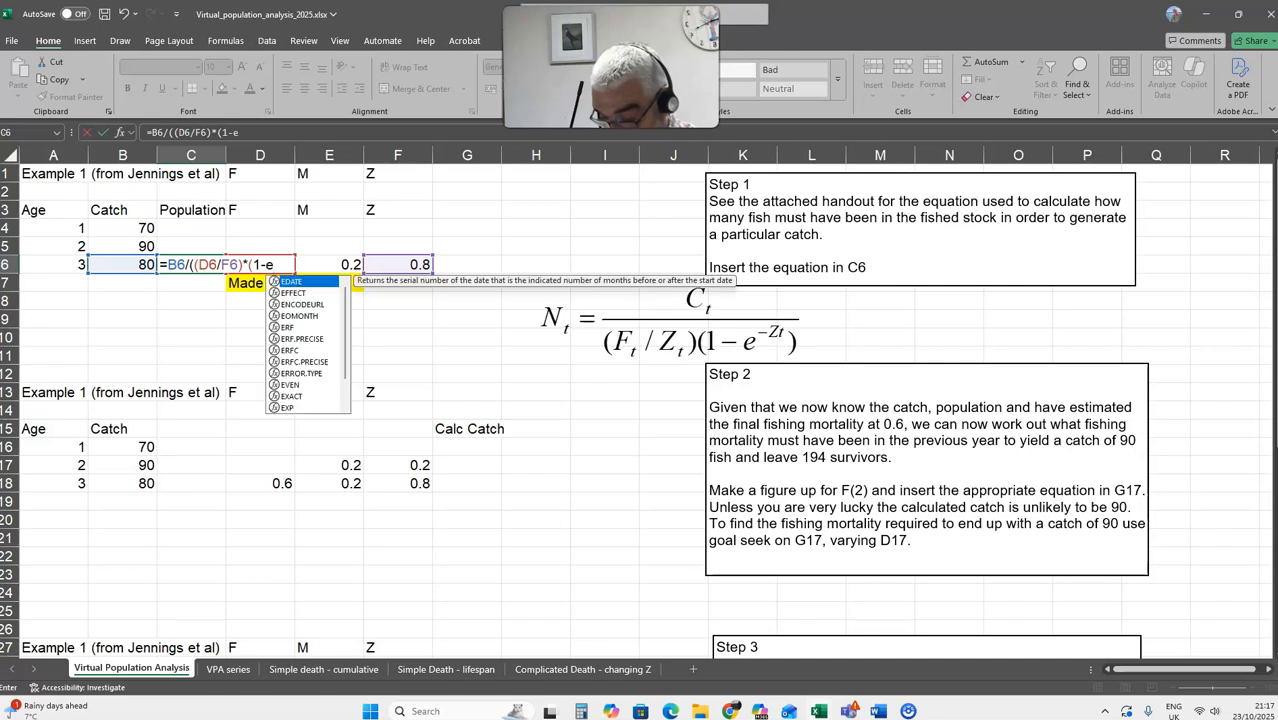
pyautogui.write('xp(')
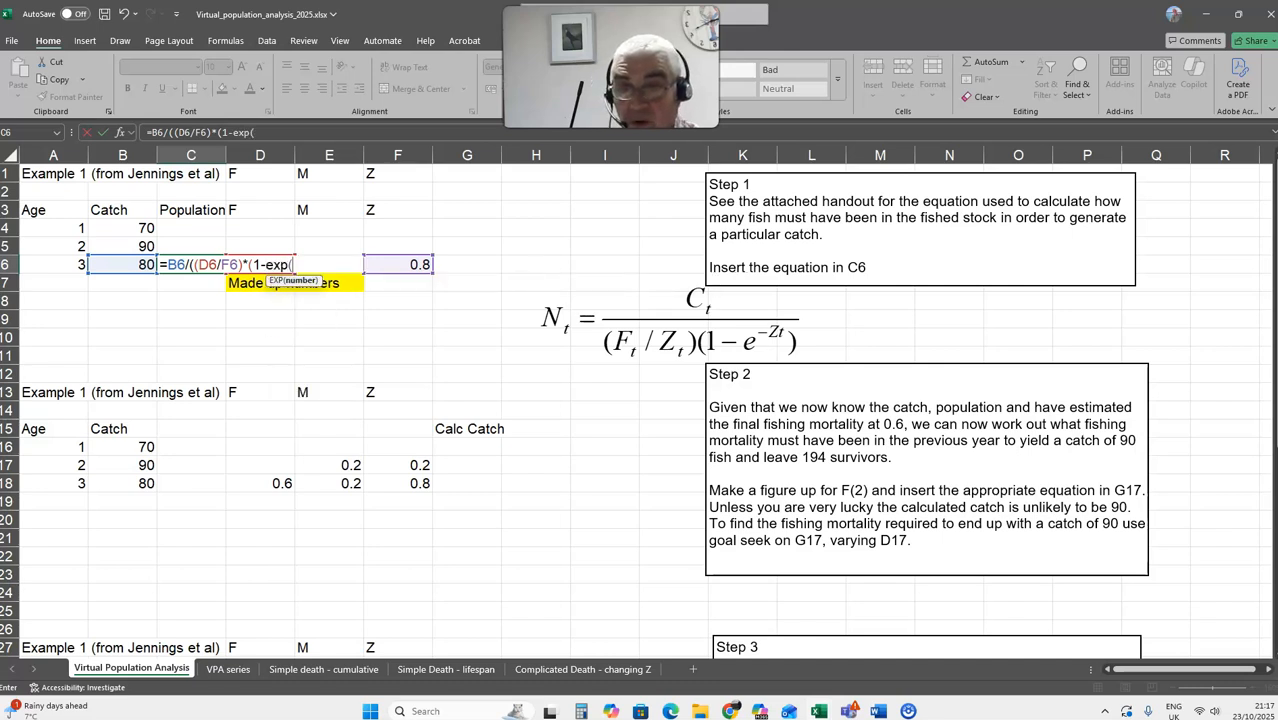
pyautogui.write('-')
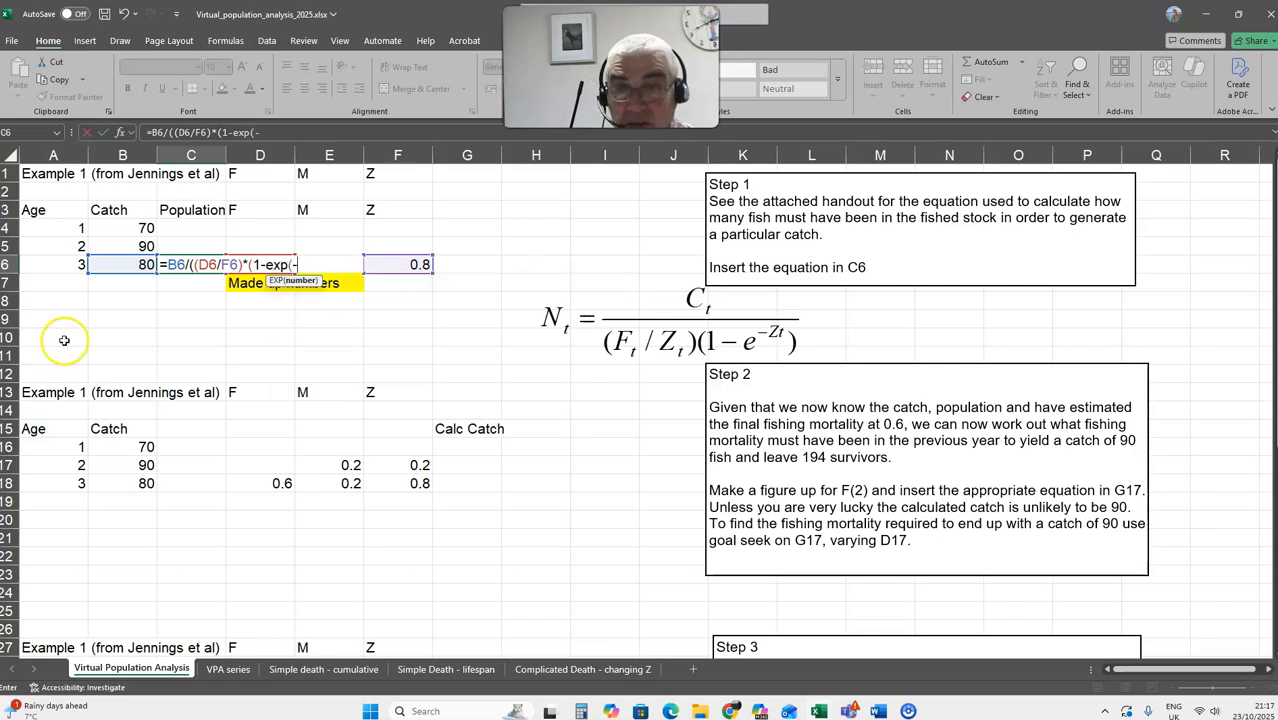
pyautogui.click(400, 264)
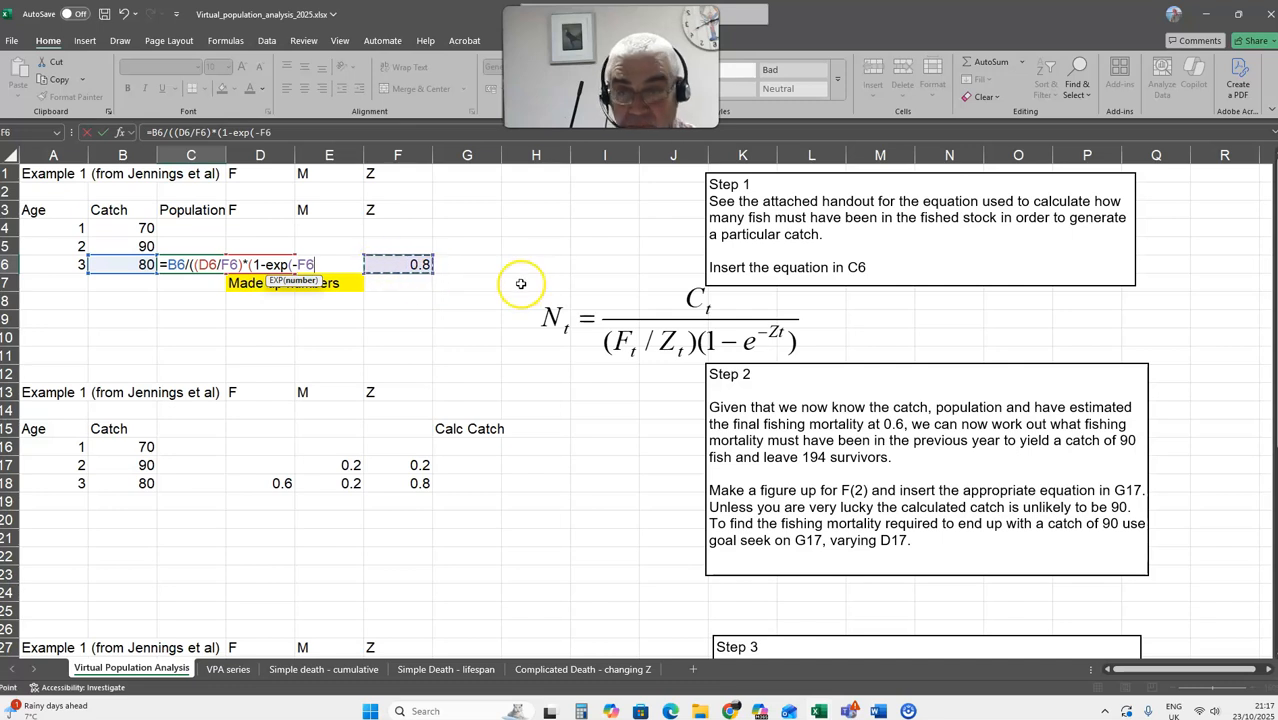
pyautogui.write(')')
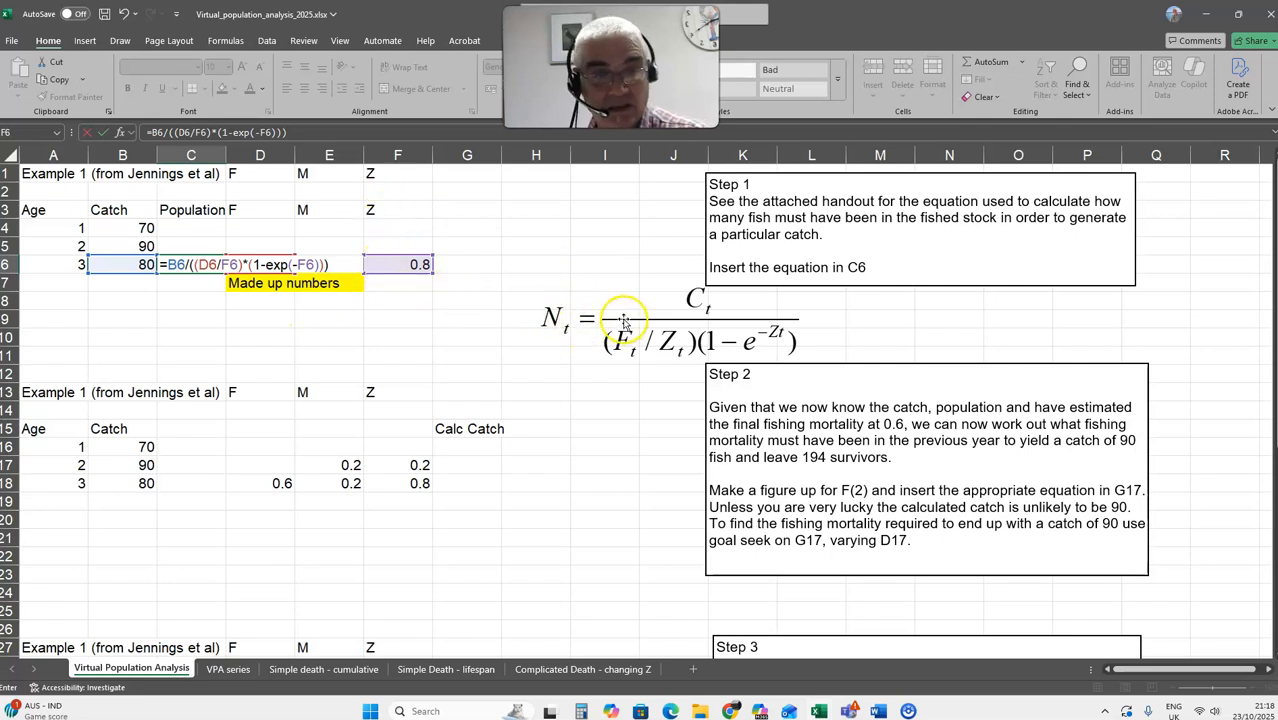
pyautogui.press('Return')
pyautogui.click(199, 263)
pyautogui.click(141, 263)
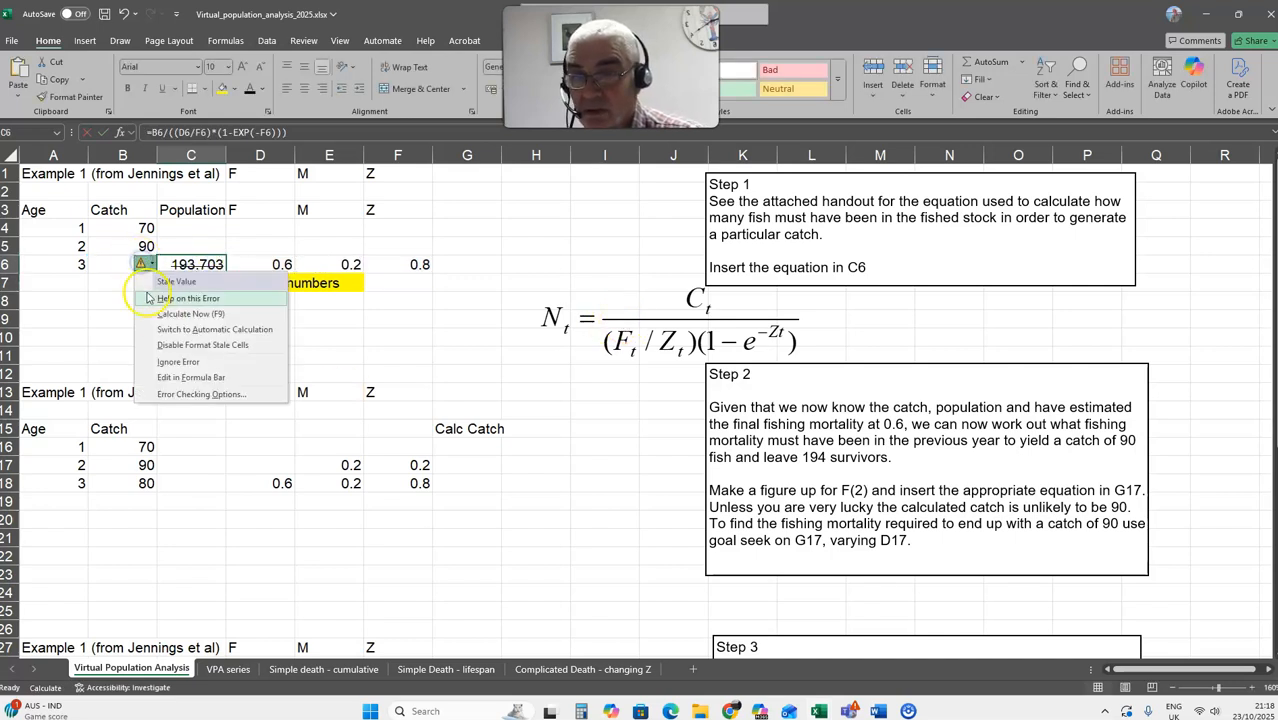
pyautogui.click(164, 315)
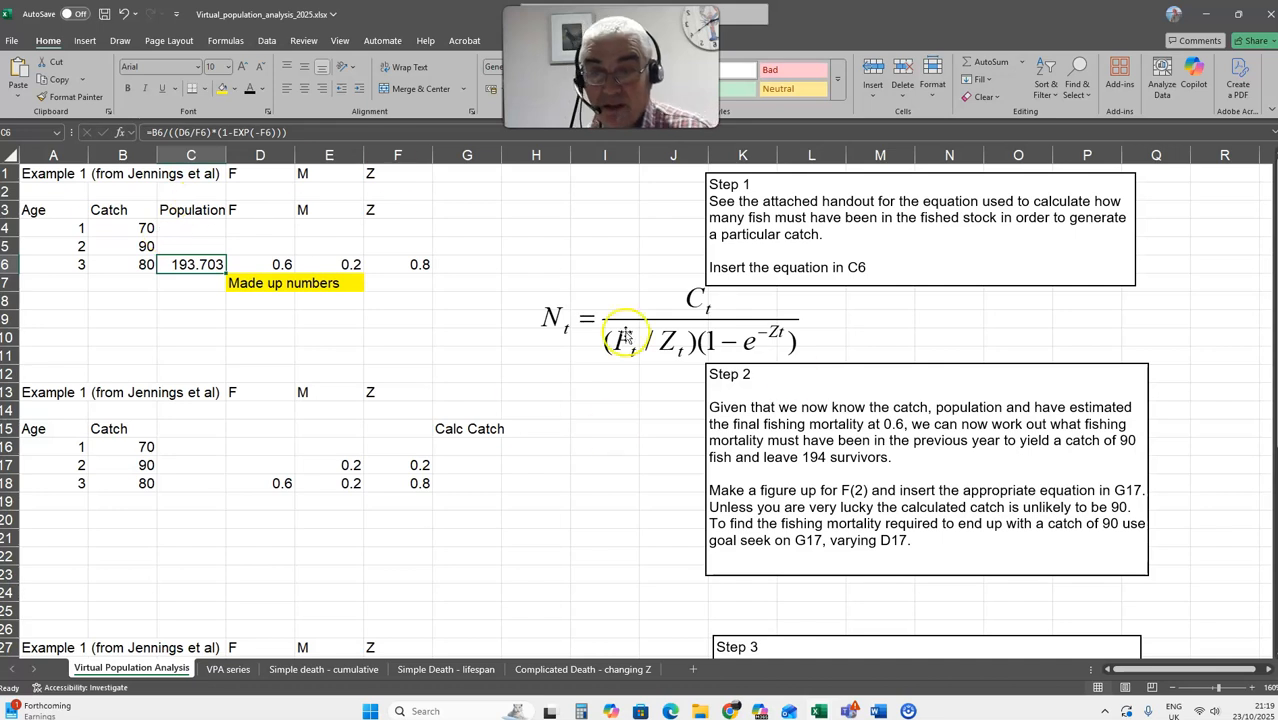
# Link C18 in the second example table to the calculated population with =C6 and recalculate the stale value.
pyautogui.click(190, 484)
pyautogui.write('=')
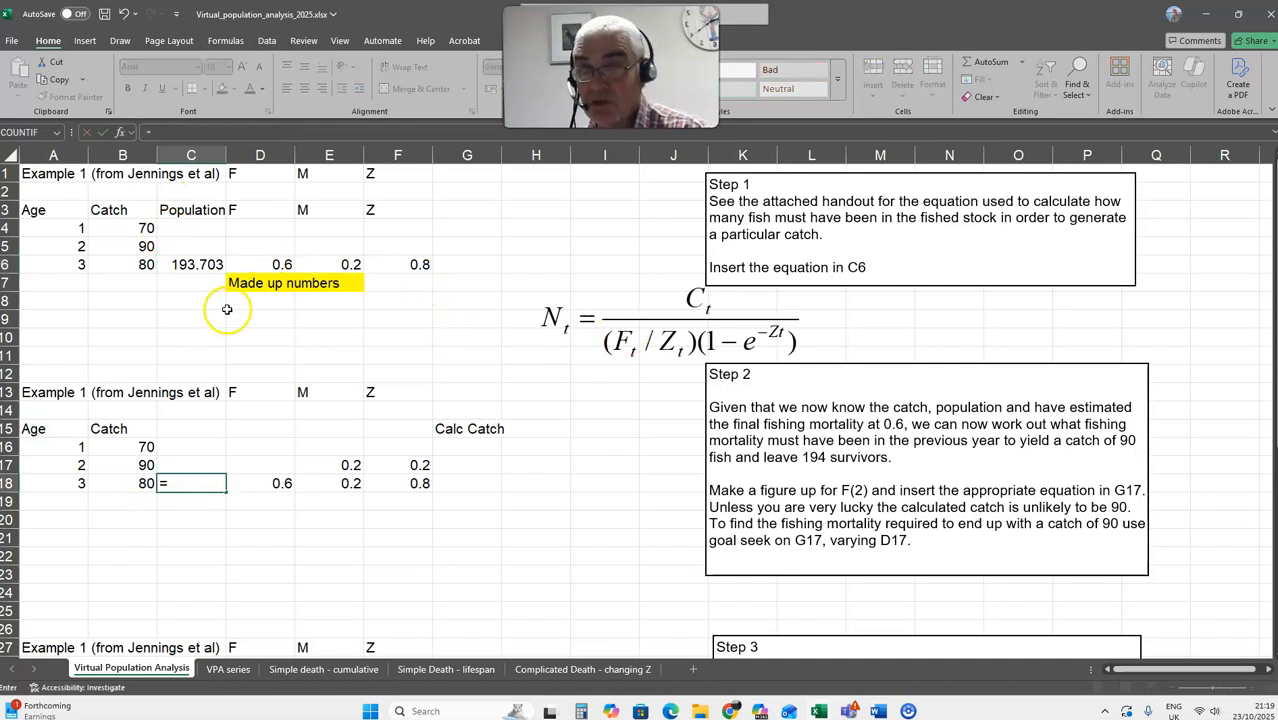
pyautogui.click(196, 265)
pyautogui.press('Return')
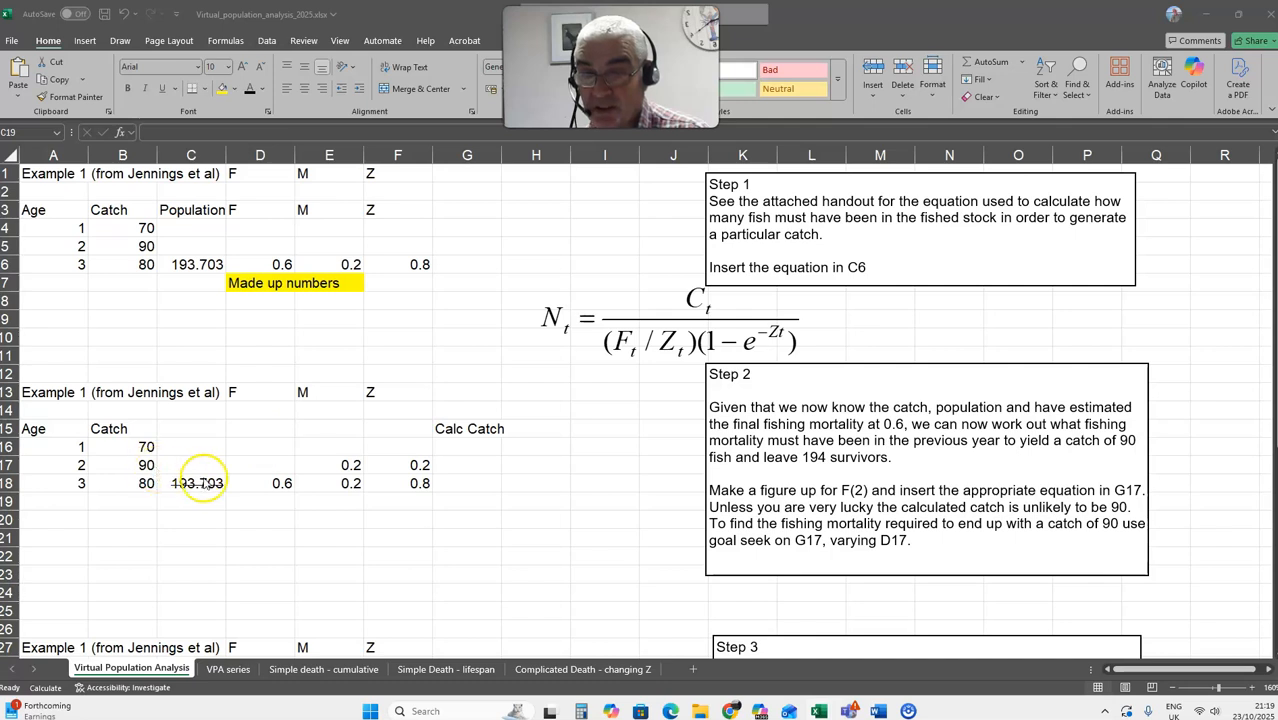
pyautogui.click(204, 479)
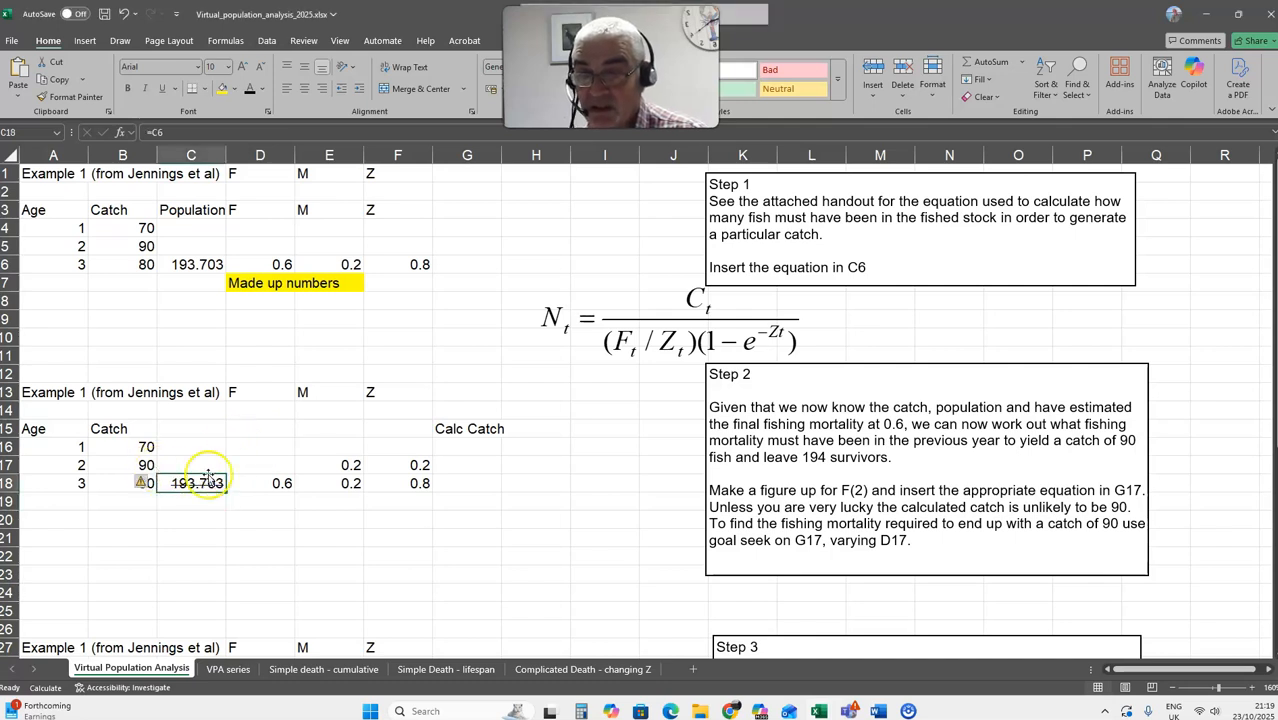
pyautogui.click(141, 484)
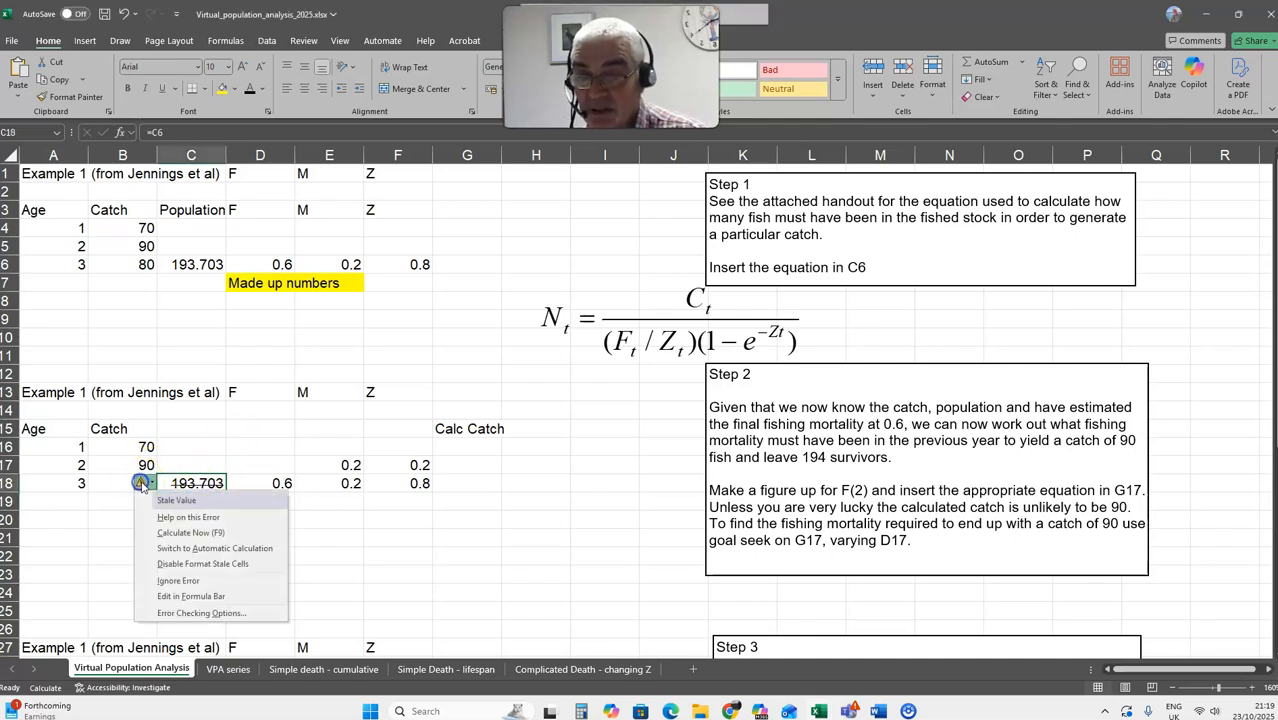
pyautogui.click(166, 532)
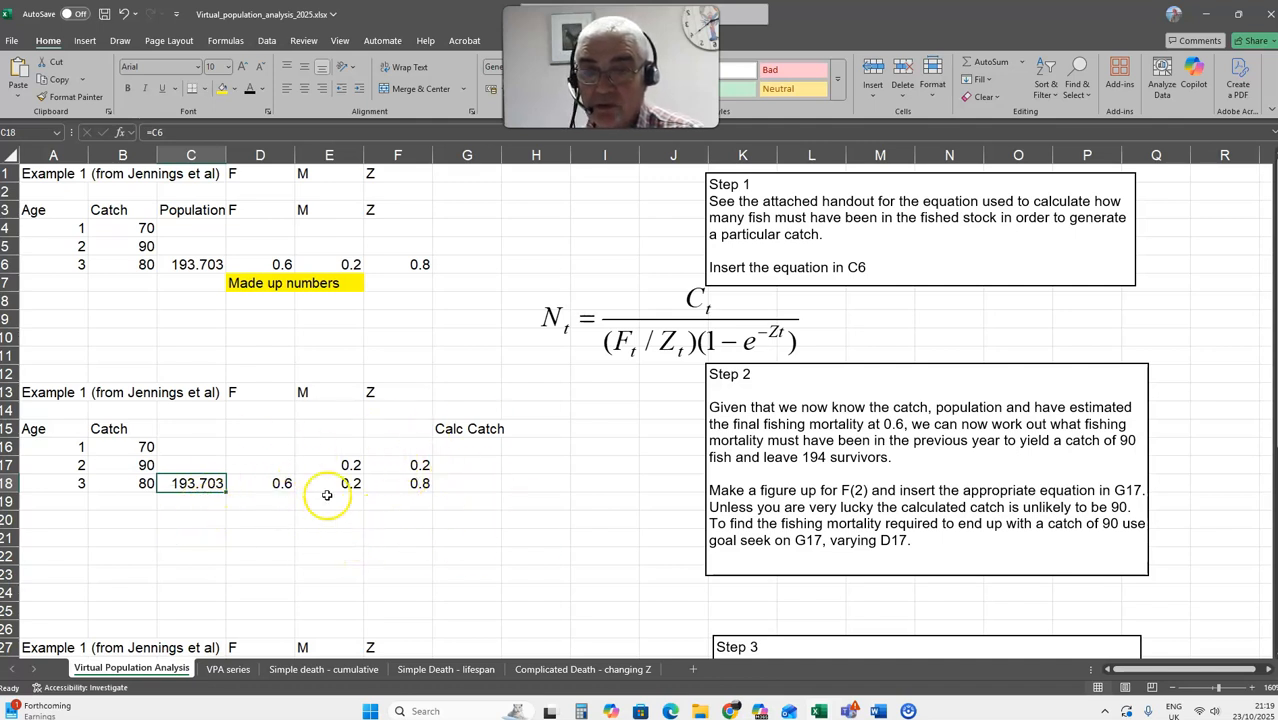
pyautogui.click(466, 537)
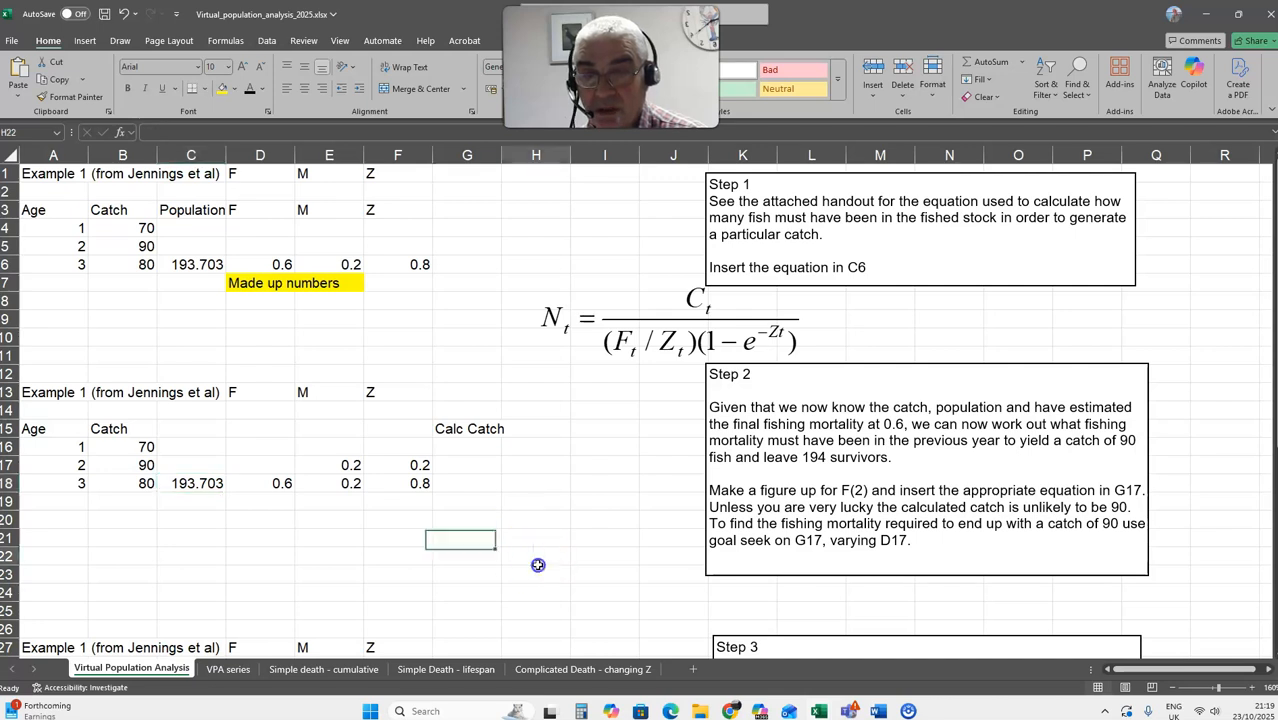
# Label D19:E19 beneath the second example's mortality values "Made up numbers" and highlight the label in yellow.
pyautogui.click(536, 556)
pyautogui.scroll(-2, 536, 551)
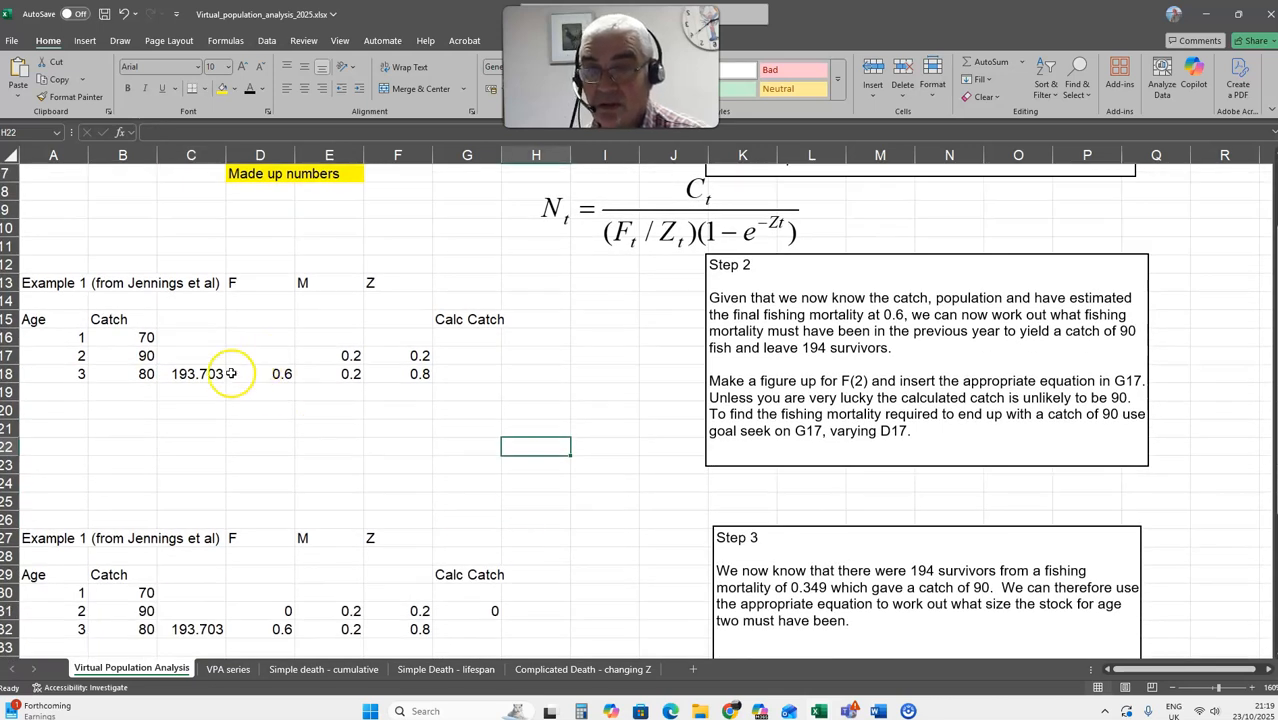
pyautogui.click(188, 372)
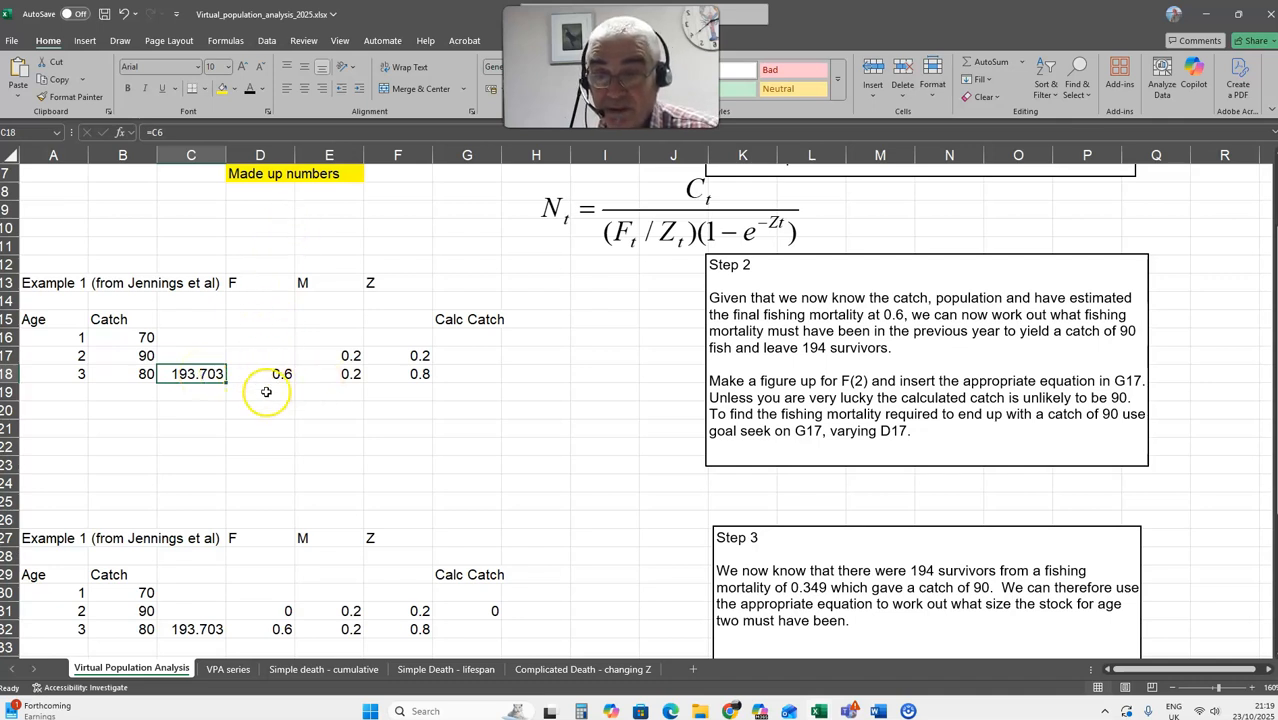
pyautogui.moveTo(260, 392); pyautogui.dragTo(305, 390)
pyautogui.write('Ma')
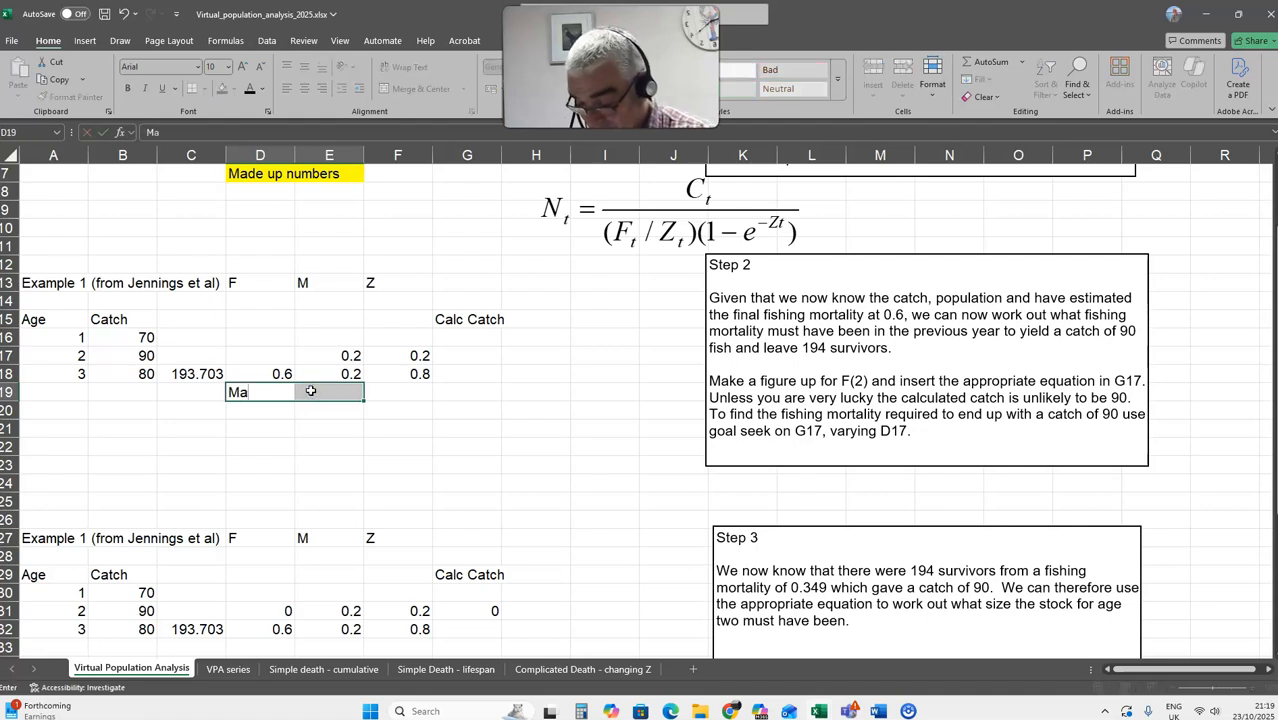
pyautogui.write('de up numbers')
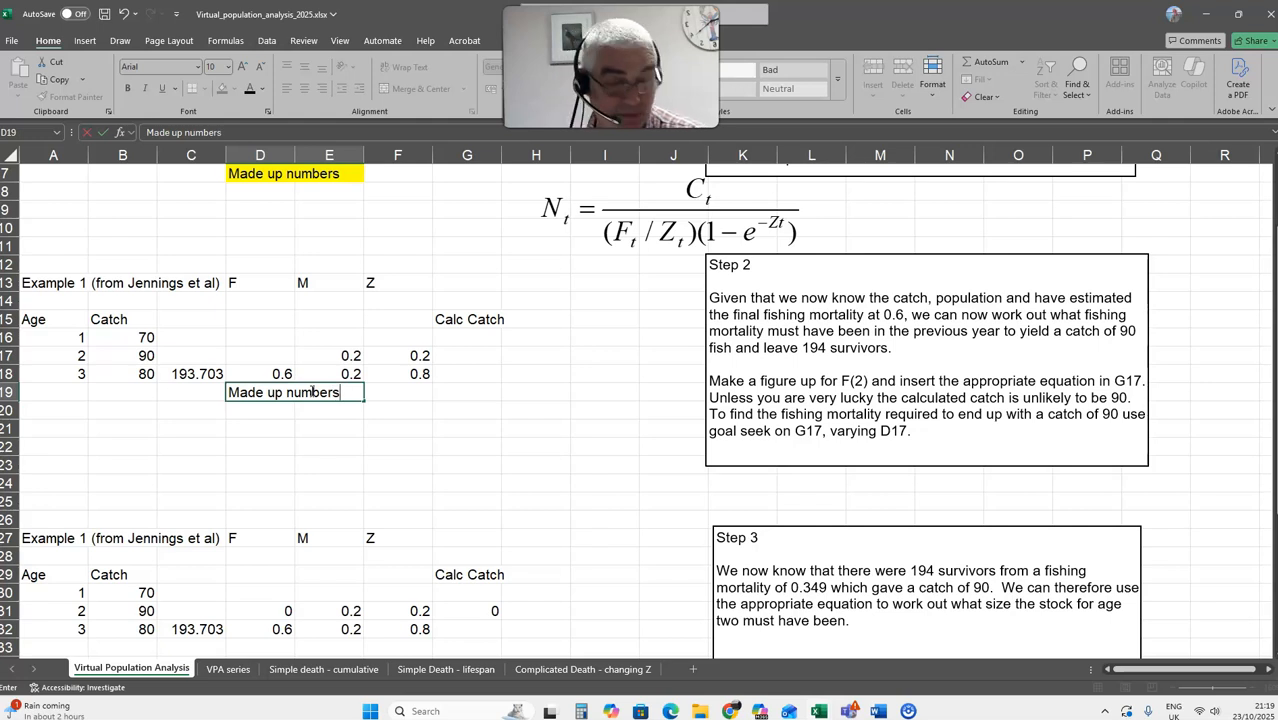
pyautogui.press('Tab')
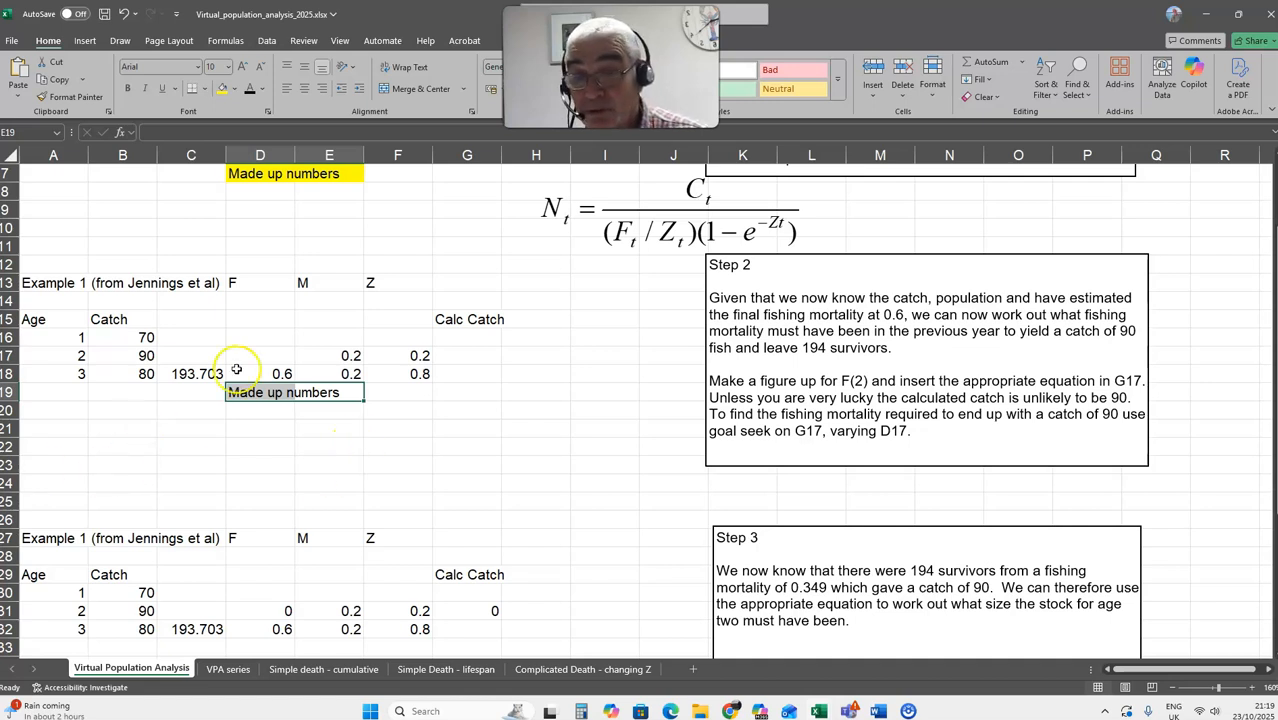
pyautogui.click(220, 89)
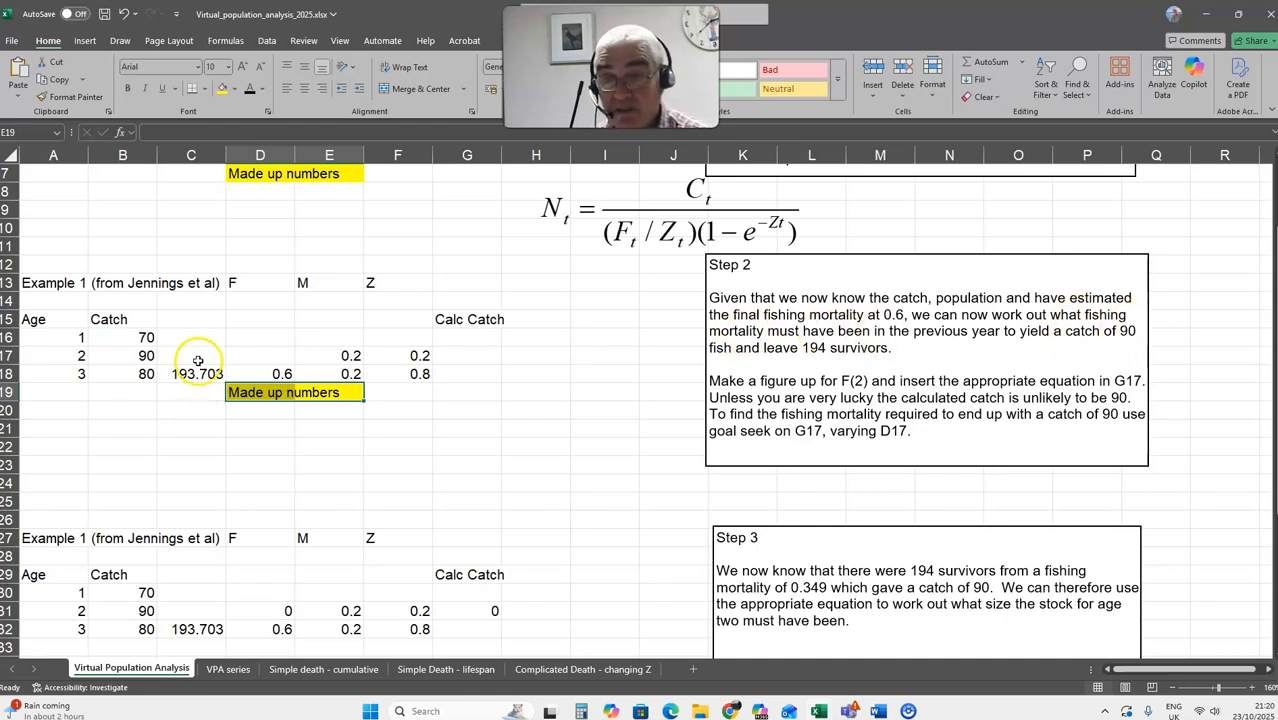
# Enter 0.5 in D17 as the guessed fishing mortality for age 2 in the second example table.
pyautogui.click(278, 357)
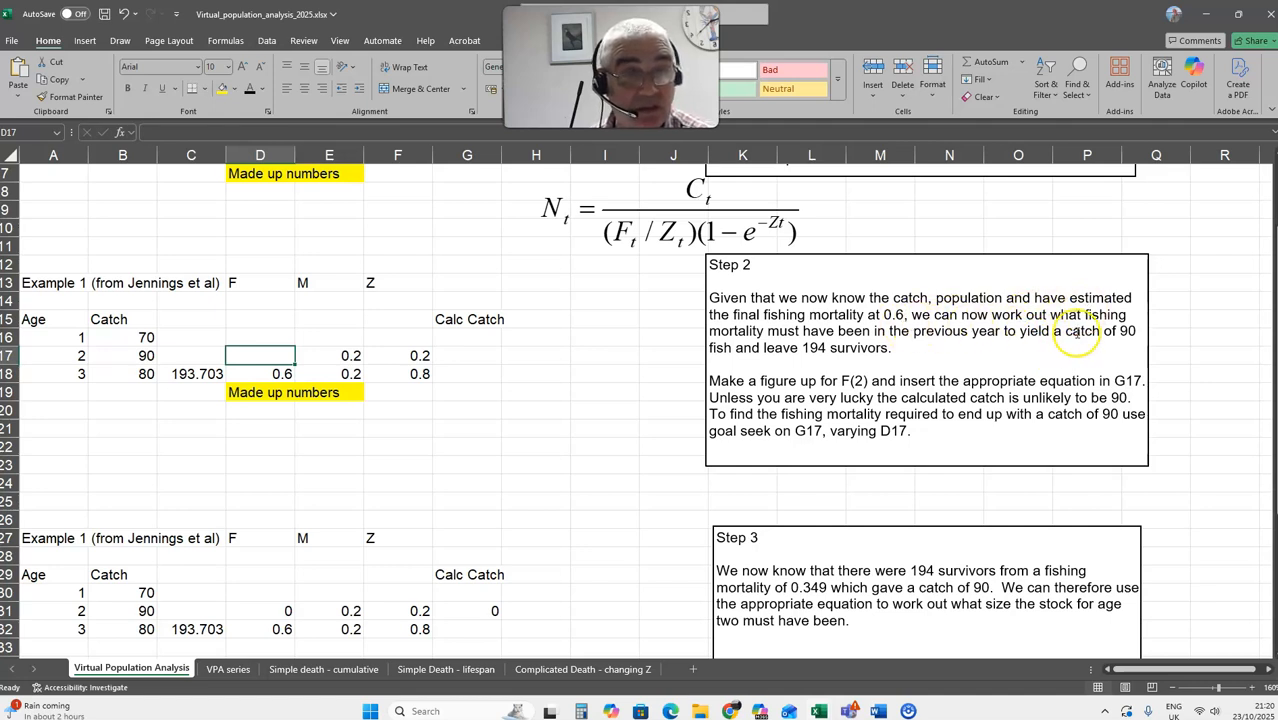
pyautogui.click(136, 352)
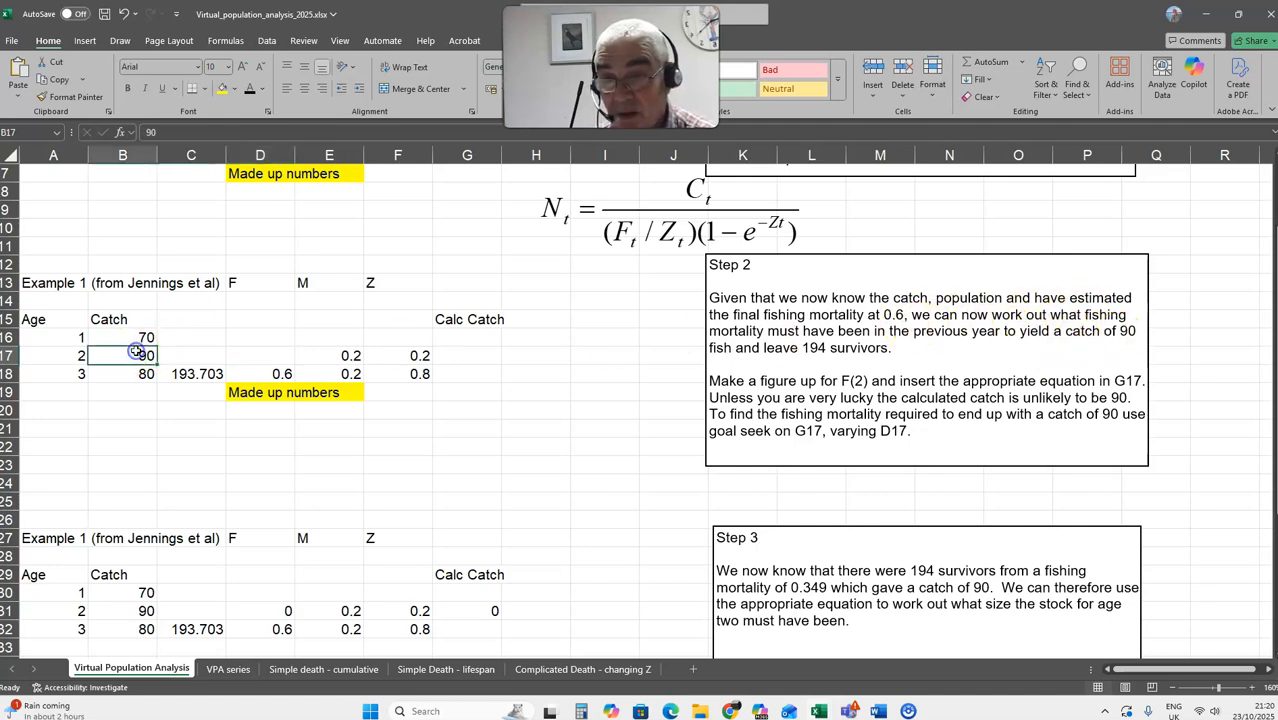
pyautogui.click(207, 374)
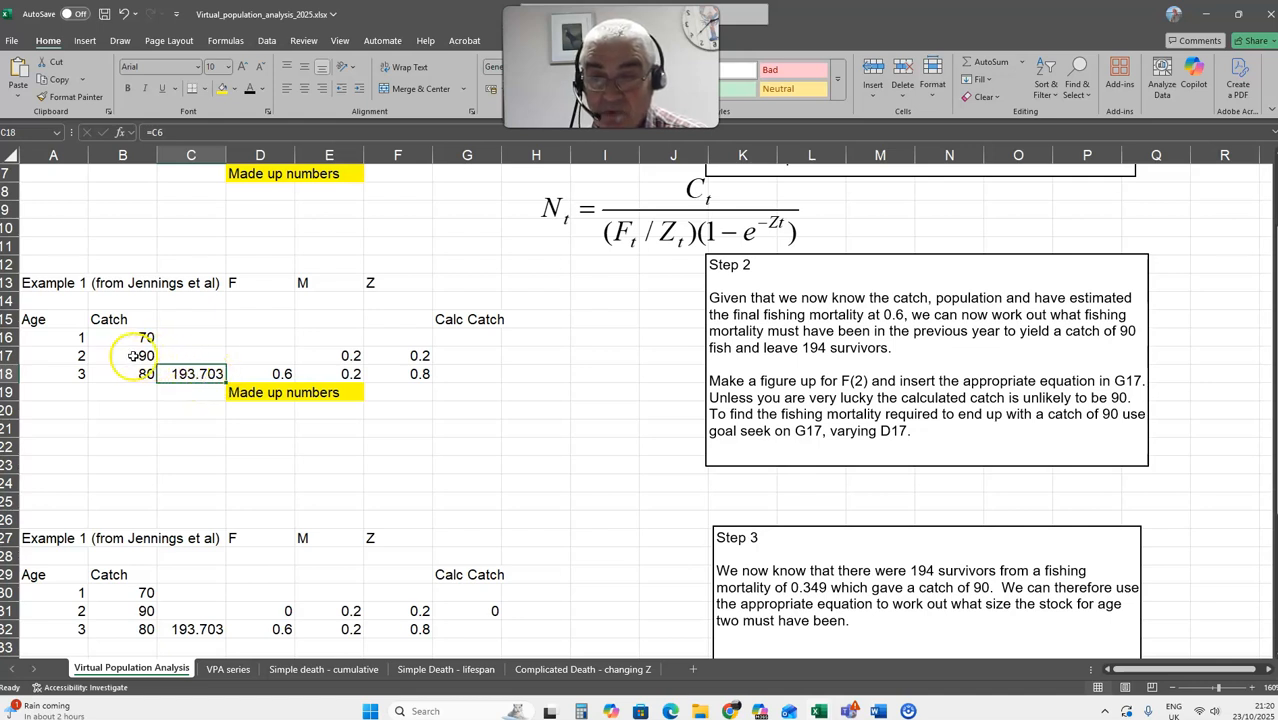
pyautogui.click(146, 356)
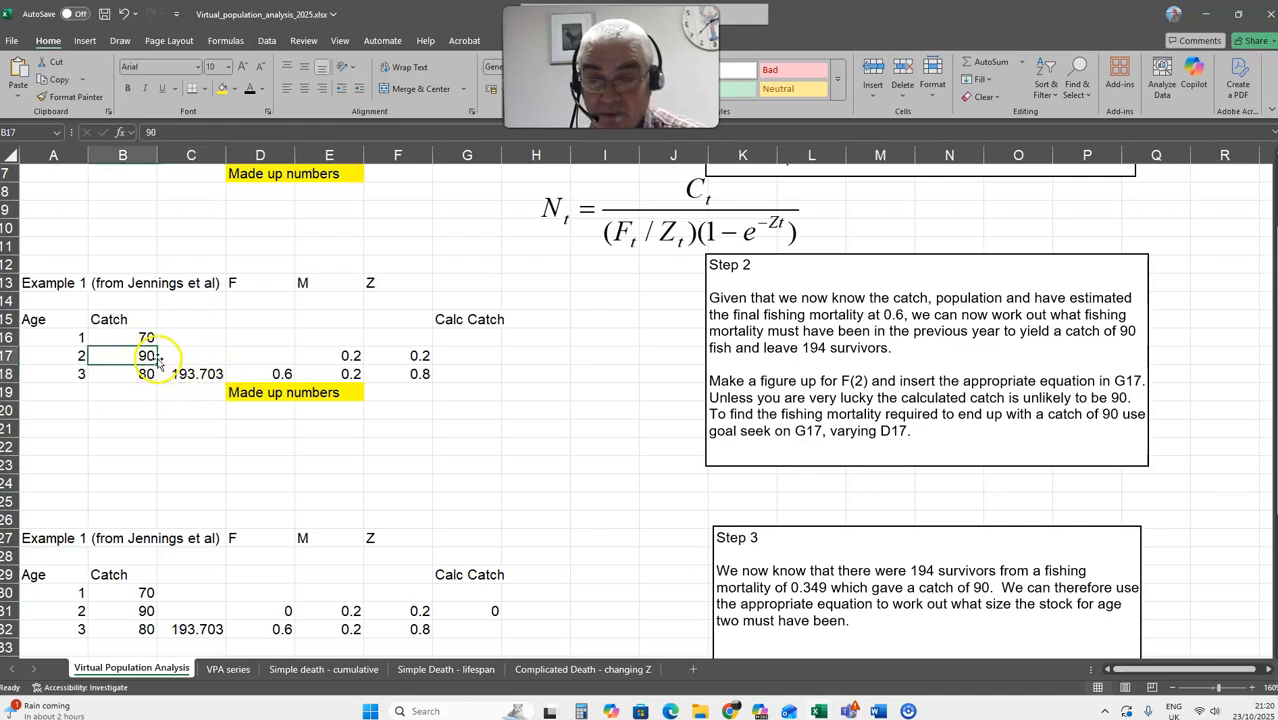
pyautogui.click(262, 356)
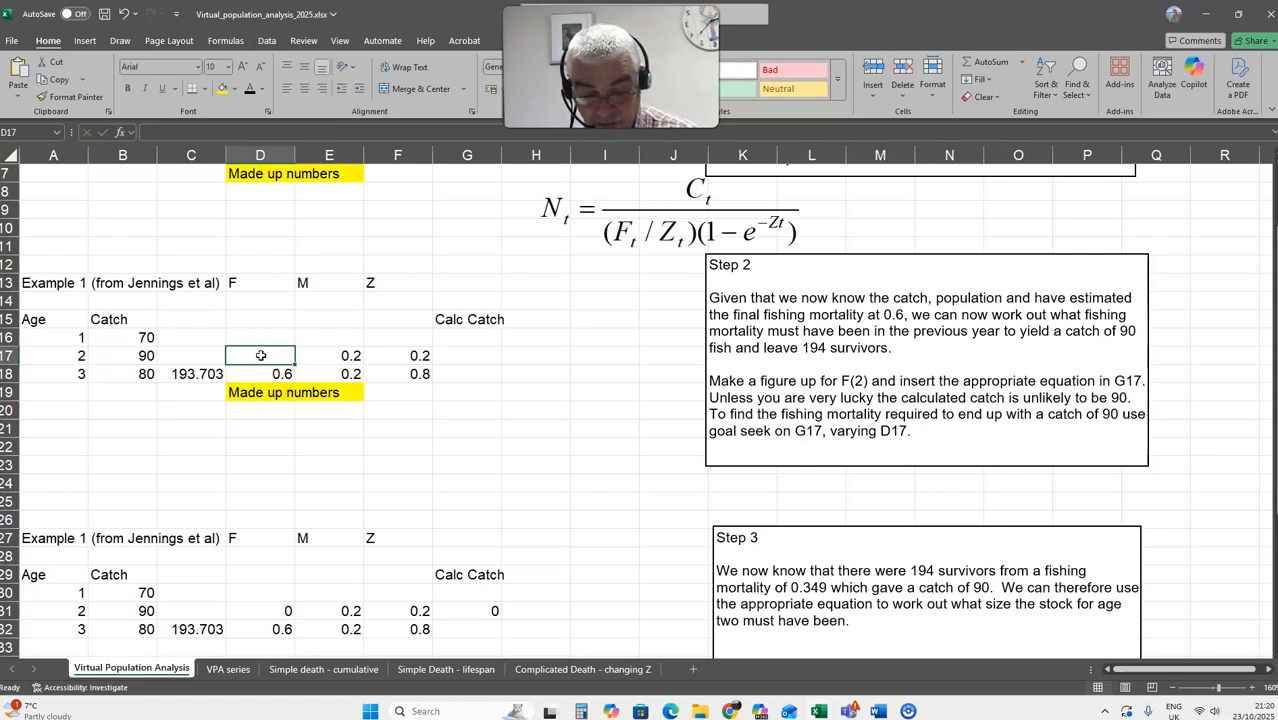
pyautogui.write('0.5')
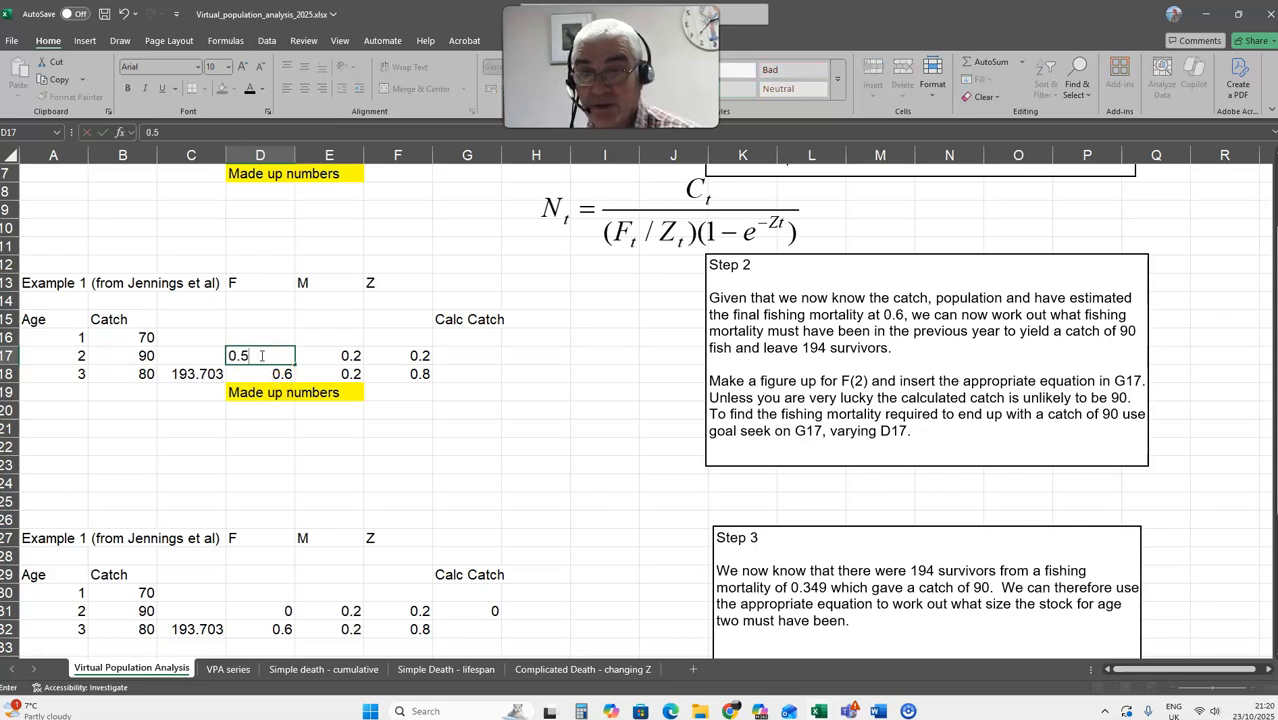
pyautogui.press('Return')
pyautogui.click(268, 355)
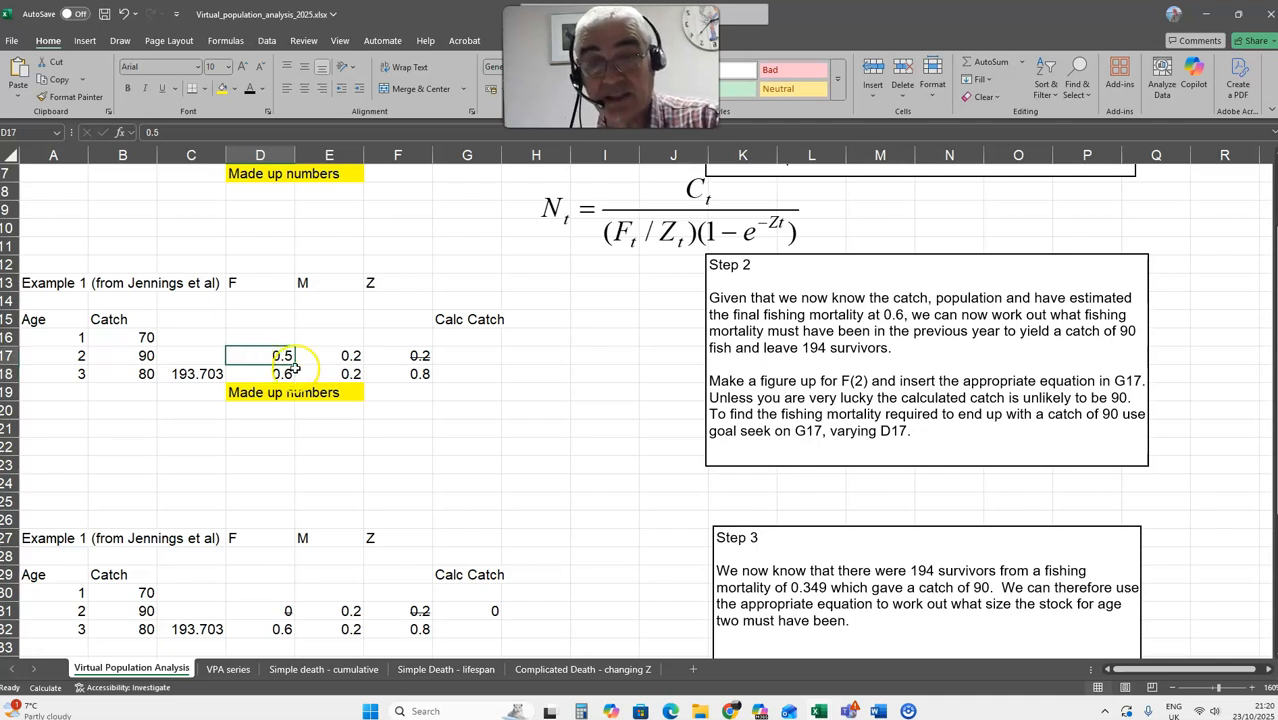
# Recalculate the stale total mortality value in F17.
pyautogui.click(420, 355)
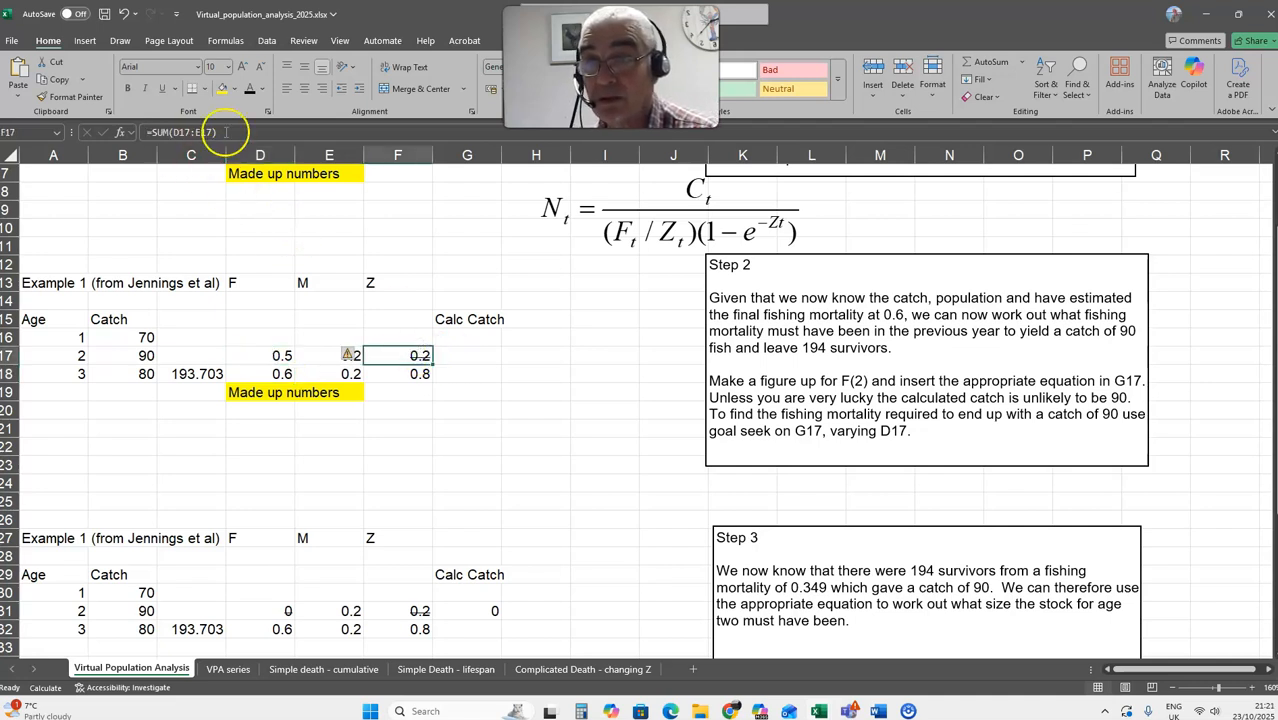
pyautogui.click(347, 355)
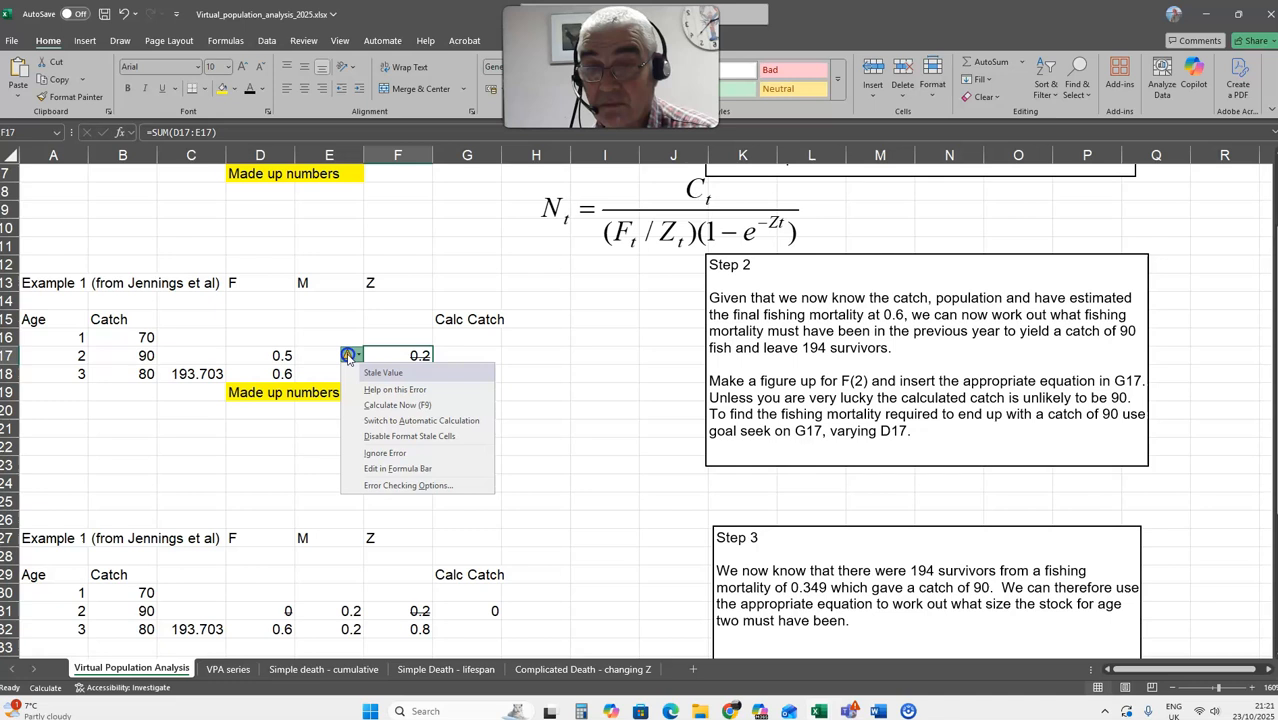
pyautogui.click(370, 404)
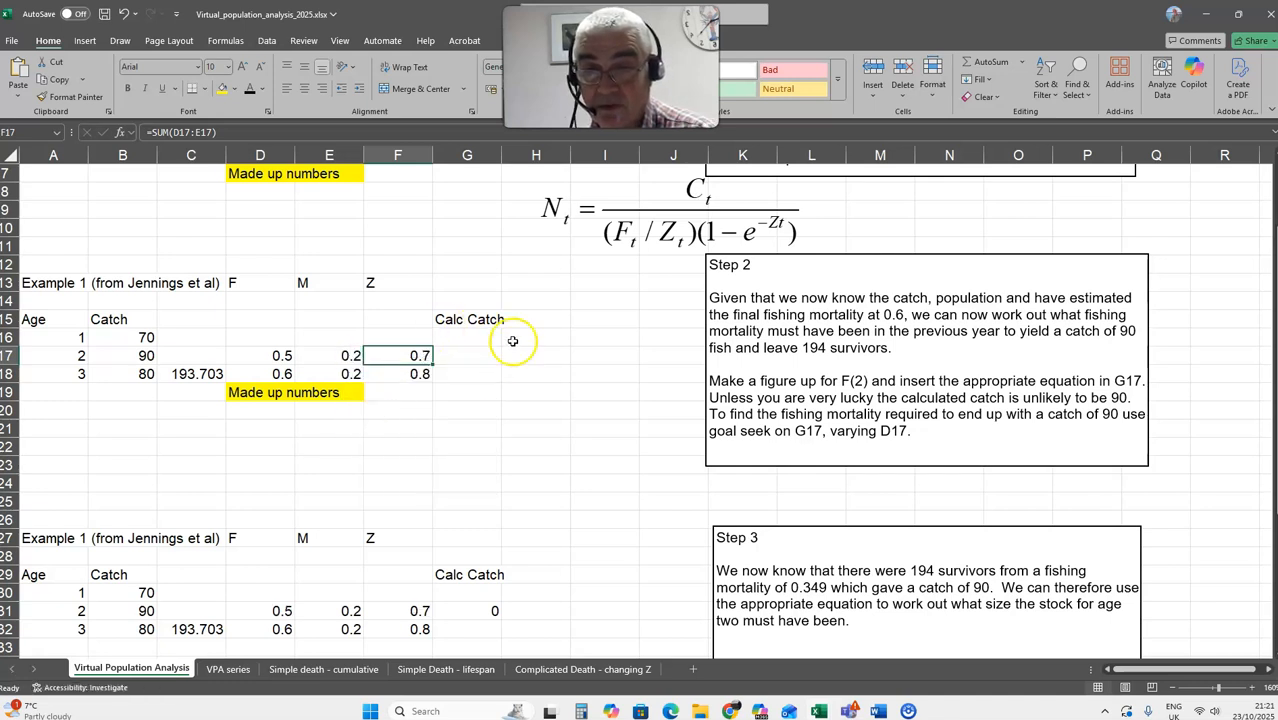
pyautogui.click(270, 356)
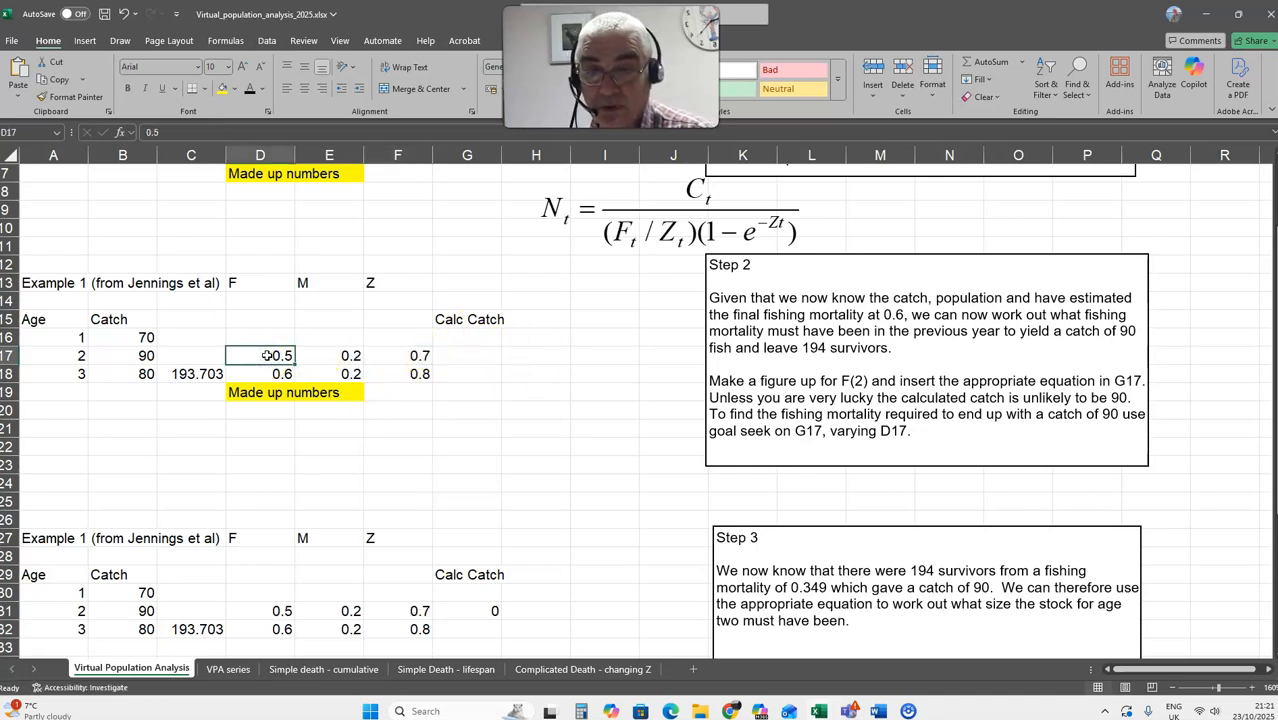
pyautogui.click(410, 355)
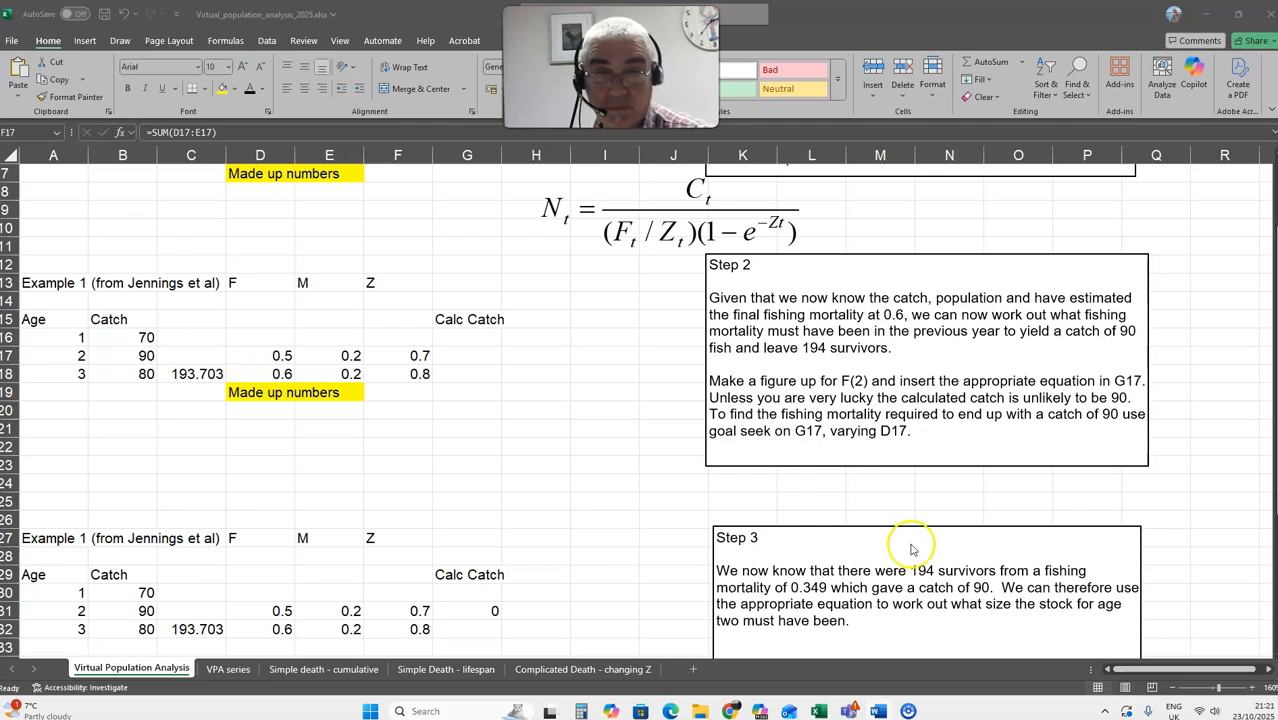
# Paste the copied catch equation into the sheet and place it below the second example's Calc Catch column, clear of the Step 2 text box.
pyautogui.click(612, 447)
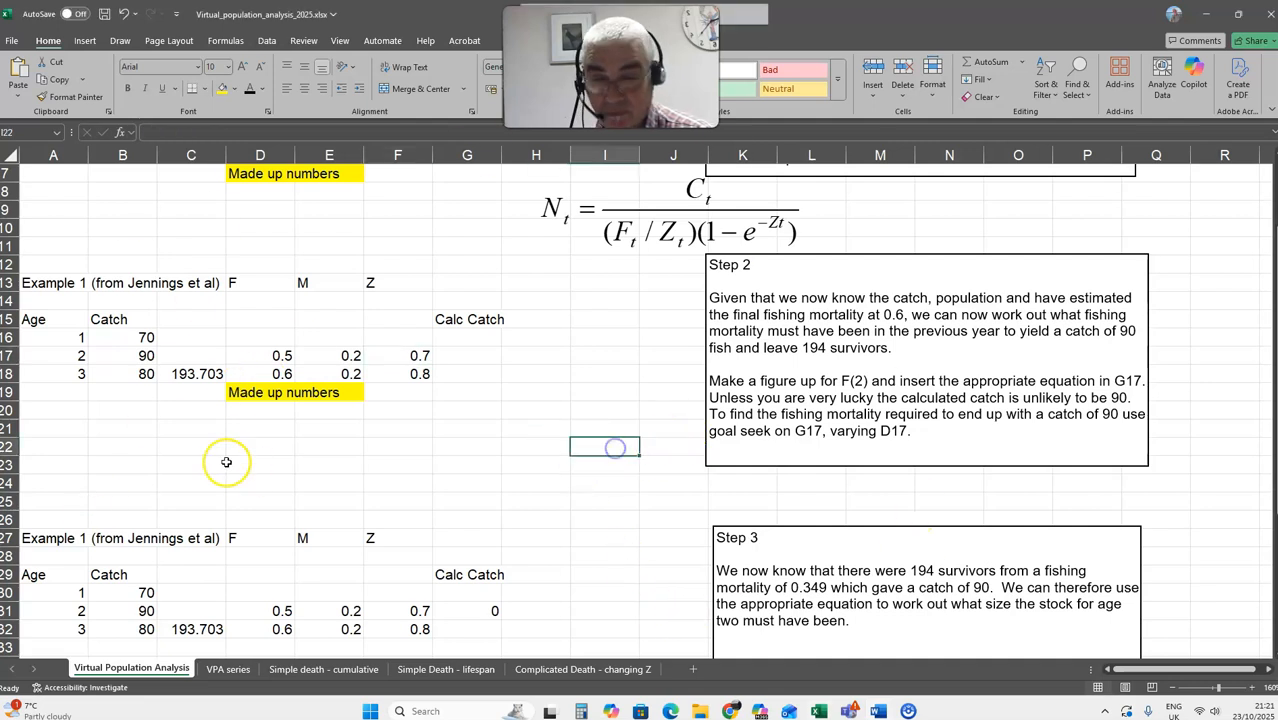
pyautogui.hotkey('ctrl', 'v')
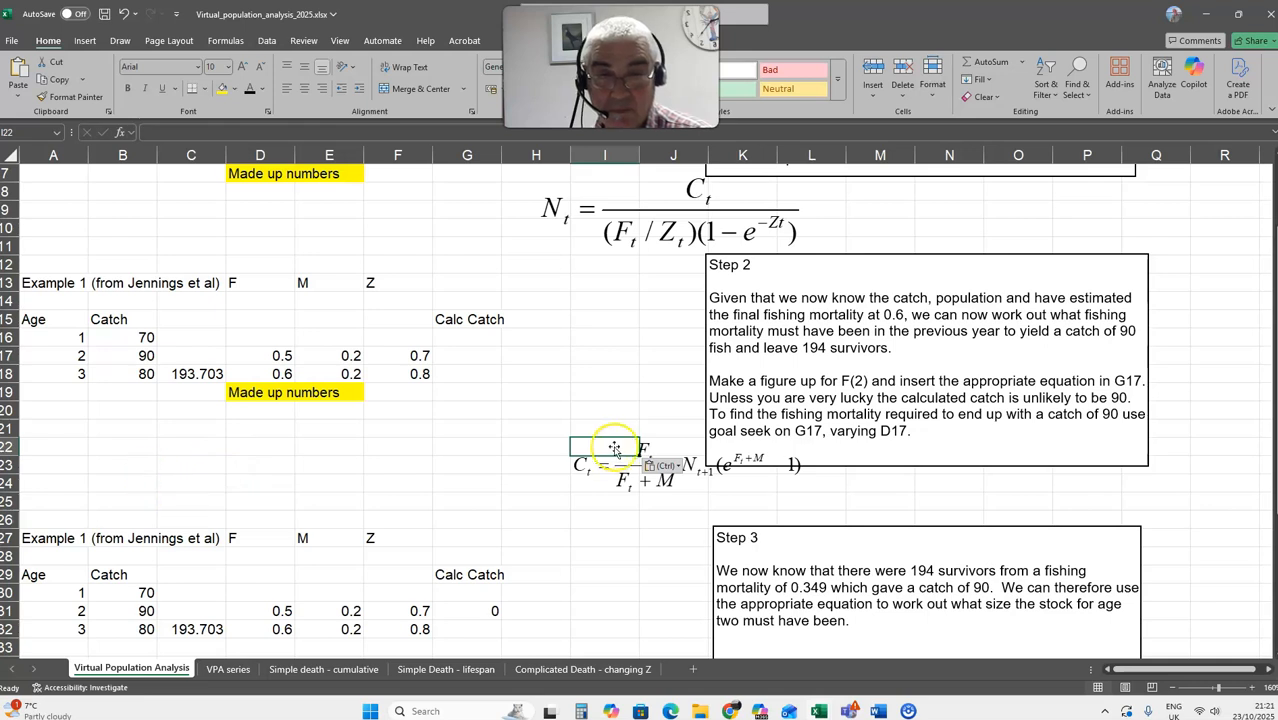
pyautogui.moveTo(688, 462); pyautogui.dragTo(584, 442)
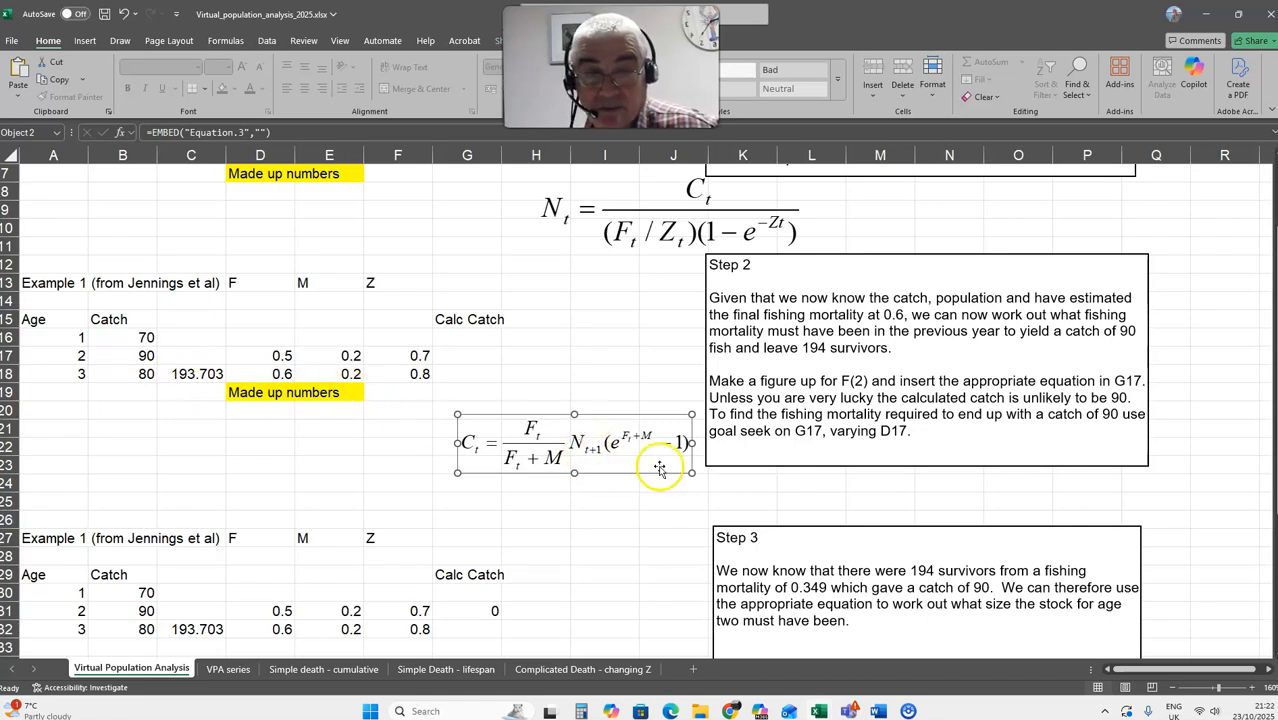
# Italicise the guessed age 2 fishing mortality in D17.
pyautogui.click(197, 374)
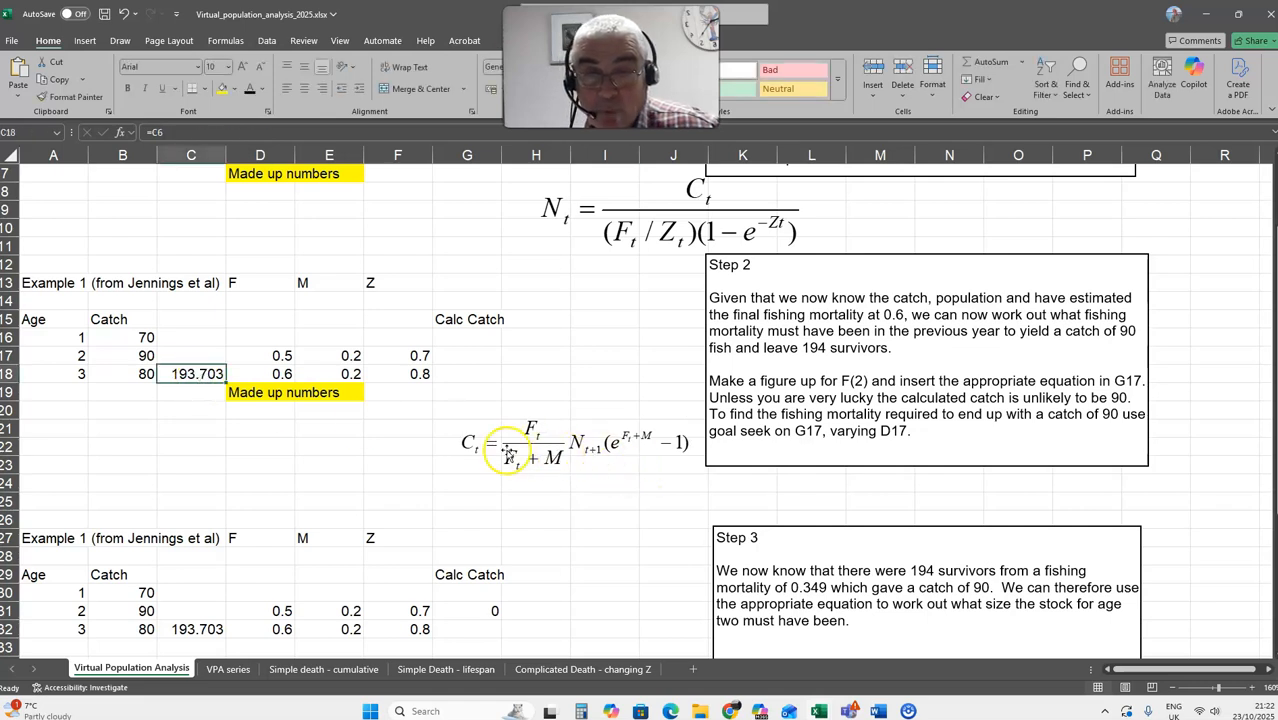
pyautogui.click(135, 357)
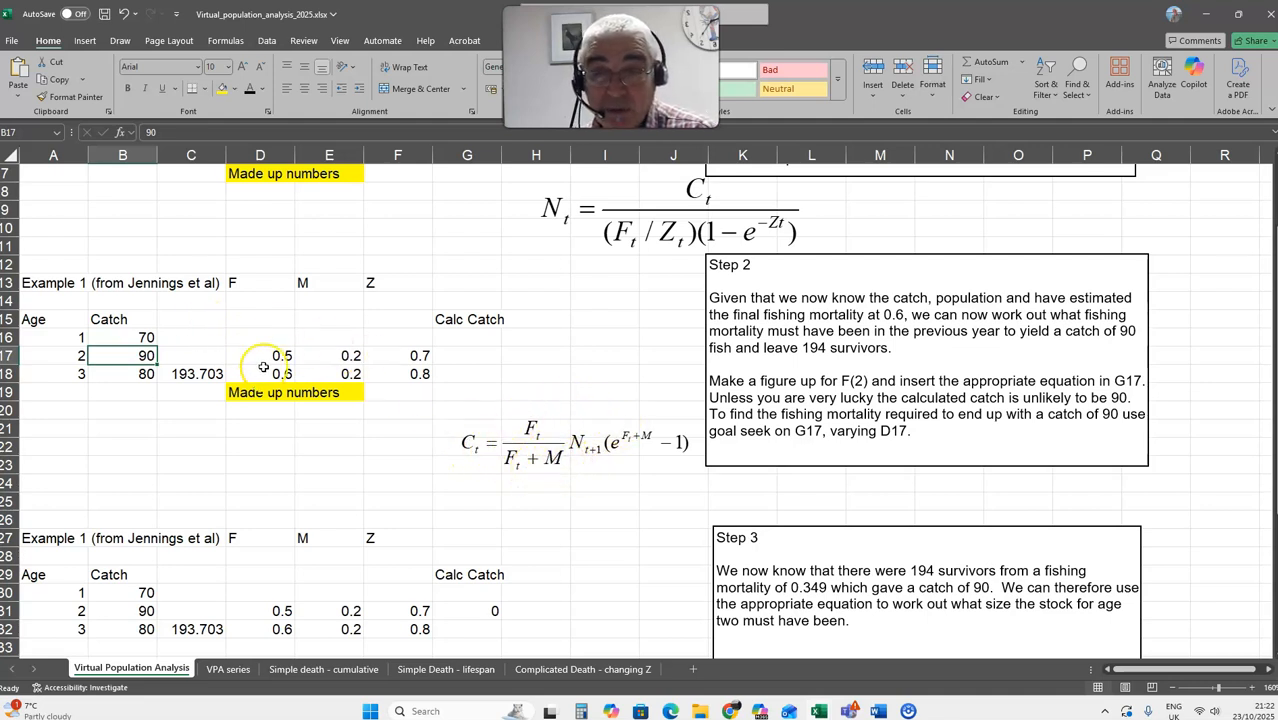
pyautogui.click(196, 356)
pyautogui.click(262, 356)
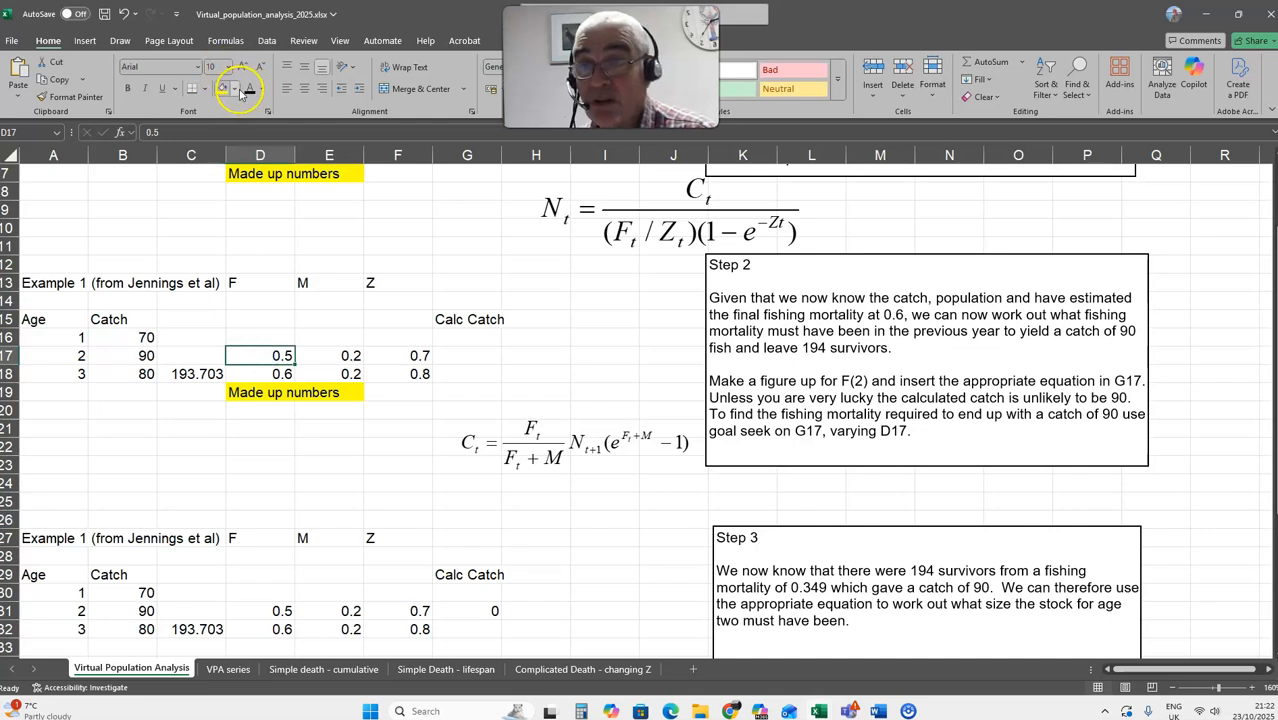
pyautogui.click(146, 88)
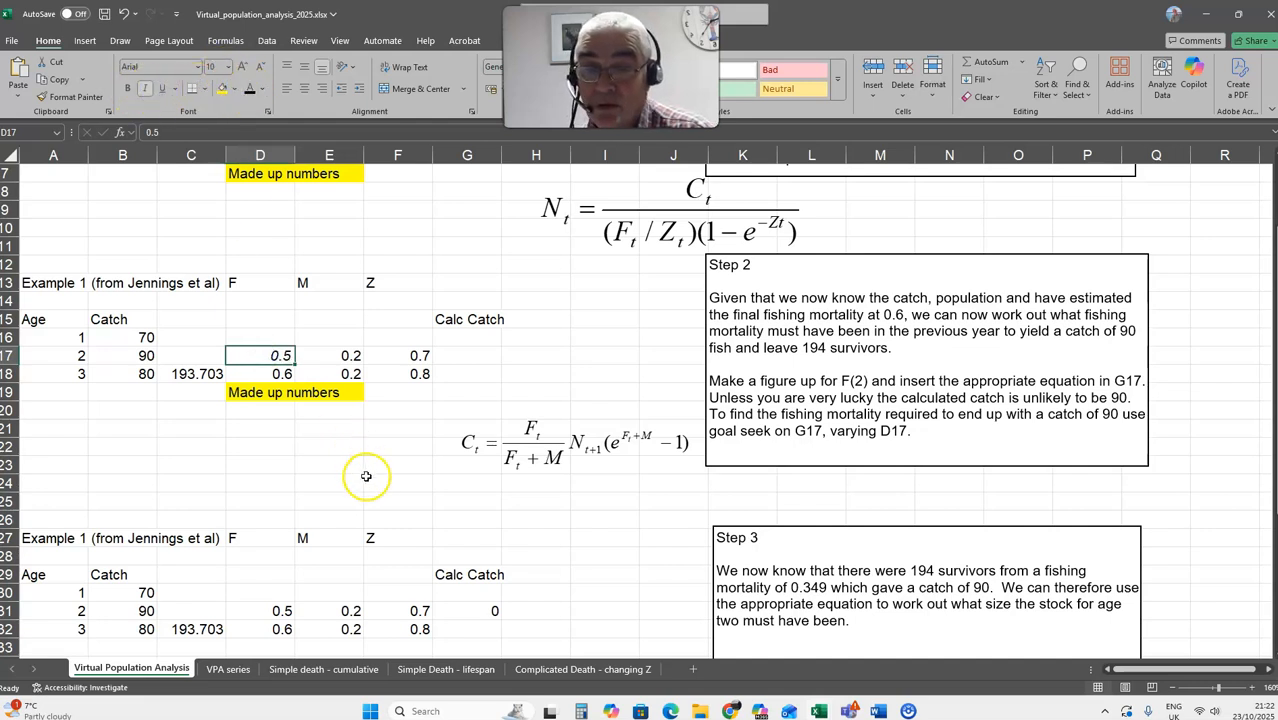
pyautogui.click(282, 356)
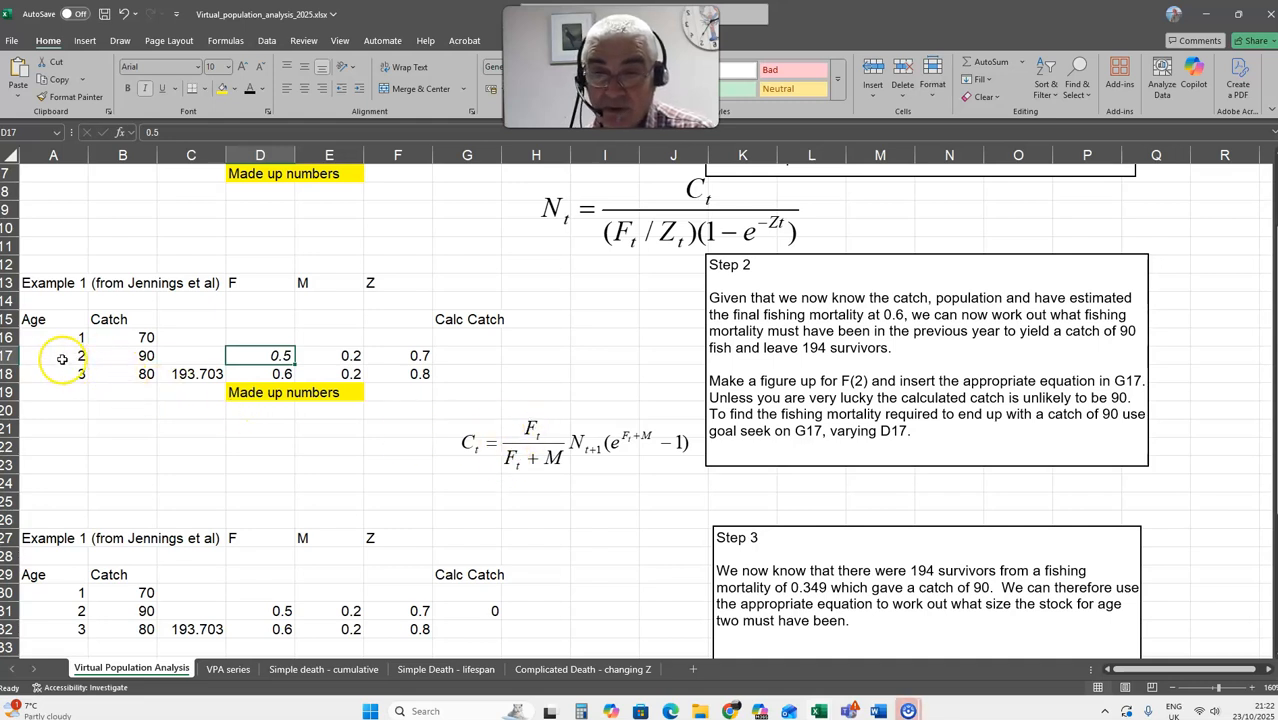
# Begin the age 2 calculated catch formula in G17 with =((D17/(D17+E17))*C18, following the catch equation.
pyautogui.click(140, 355)
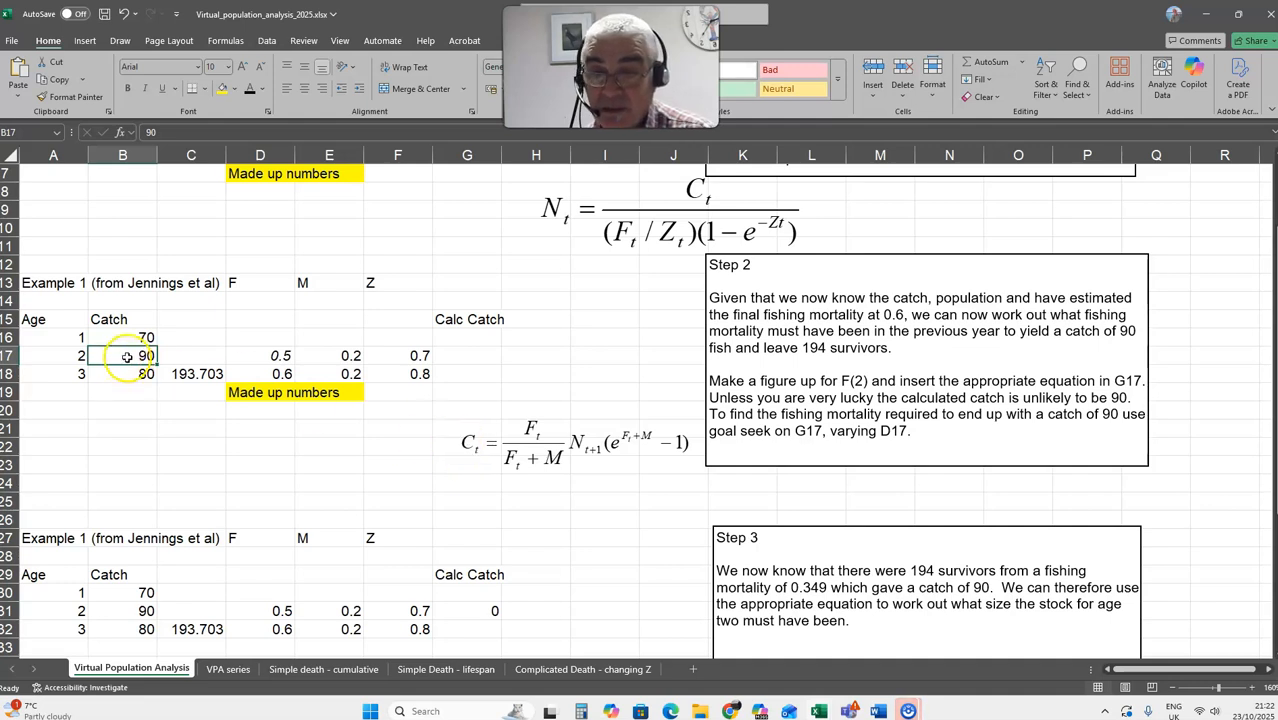
pyautogui.click(480, 353)
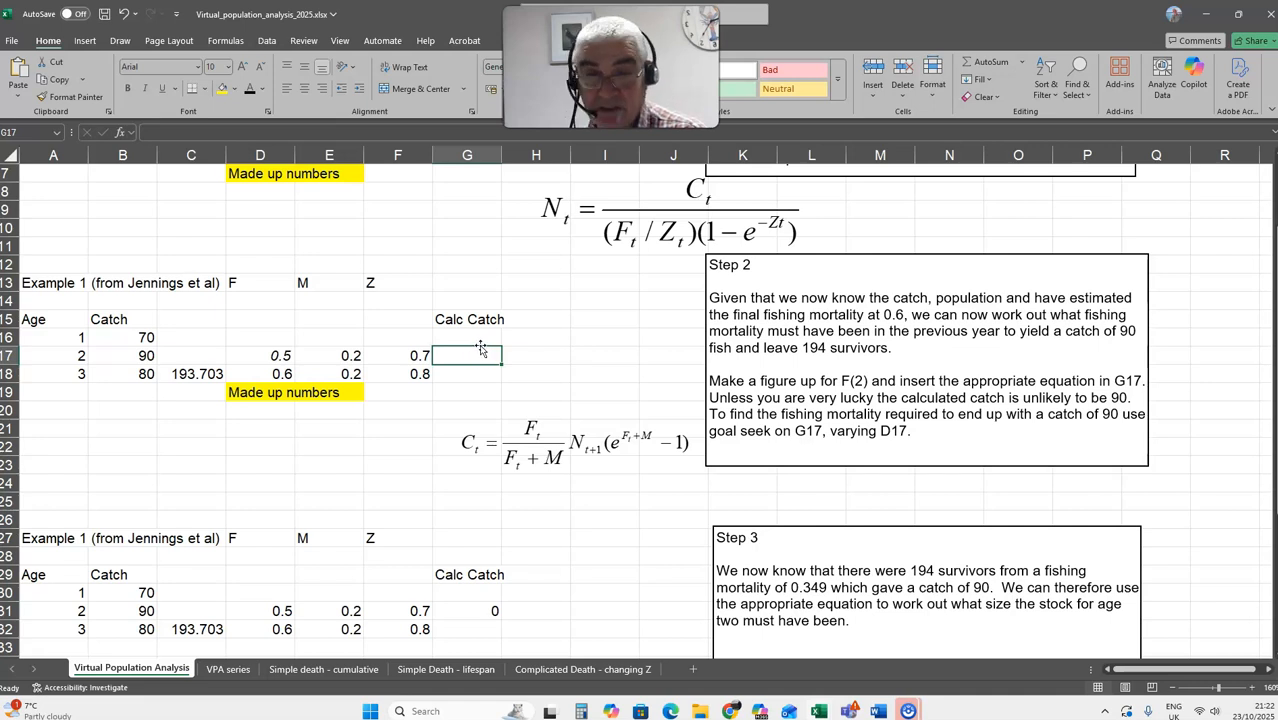
pyautogui.write('=((')
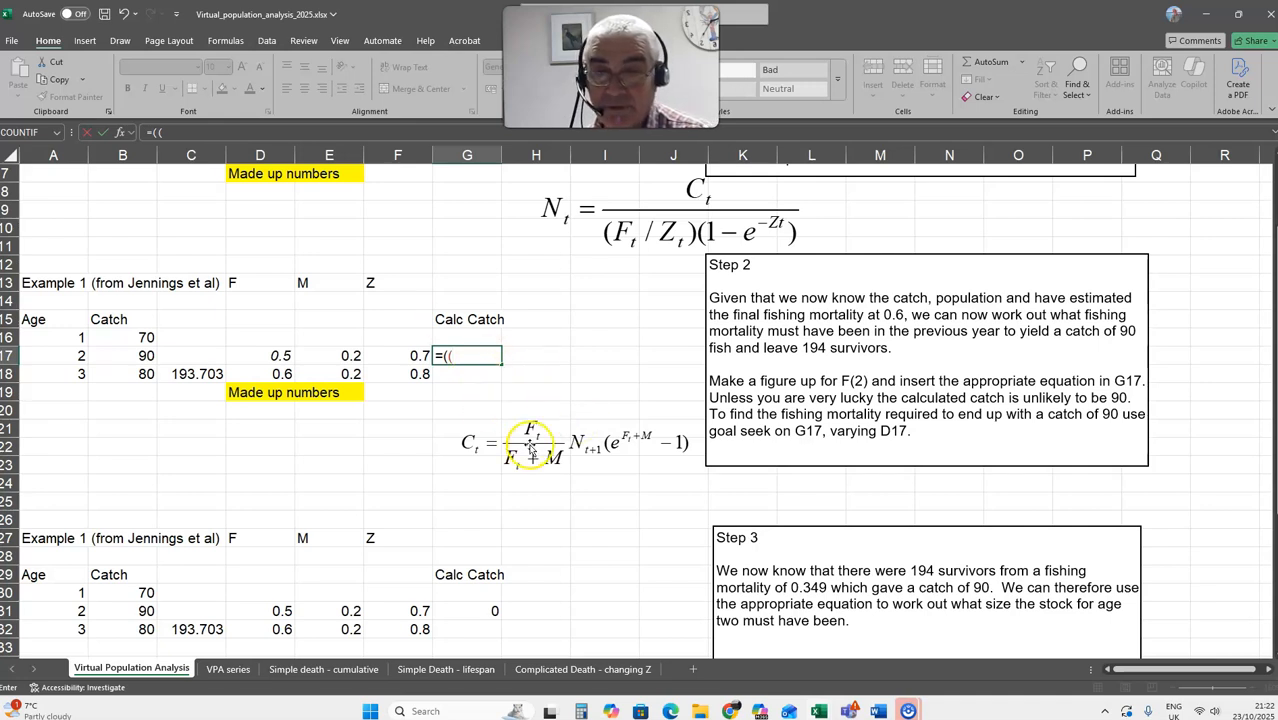
pyautogui.click(280, 357)
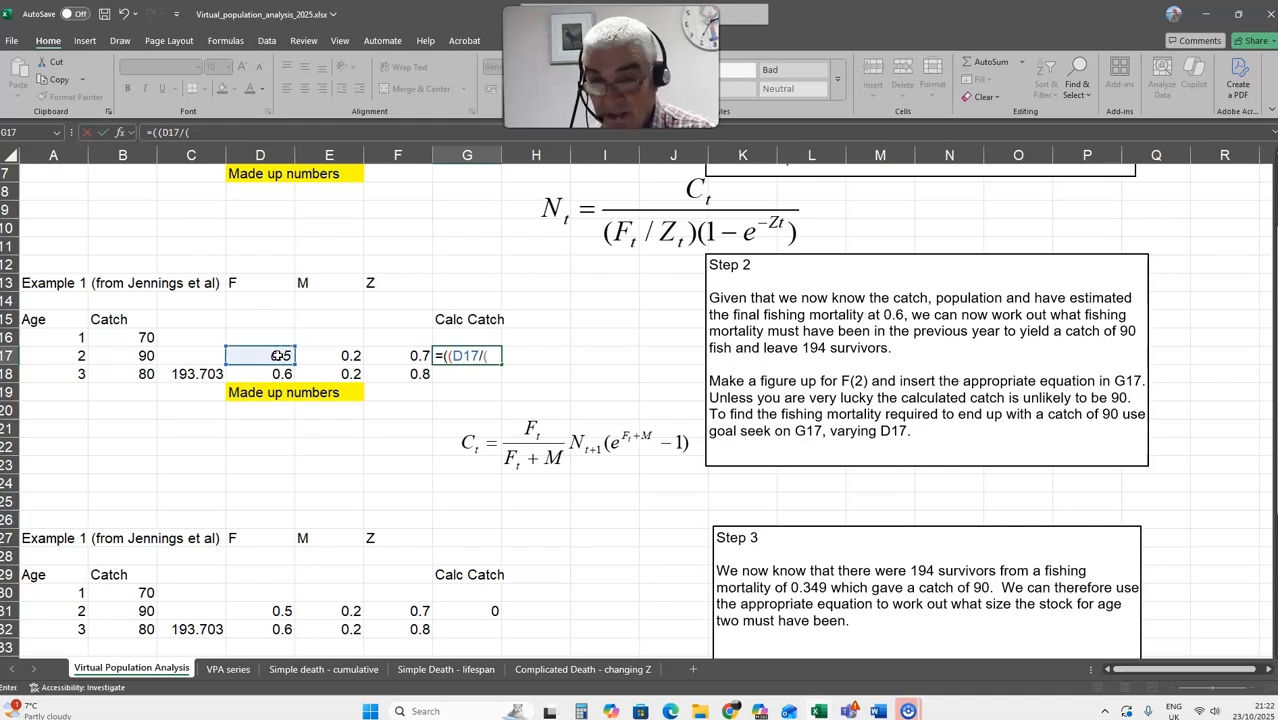
pyautogui.click(279, 356)
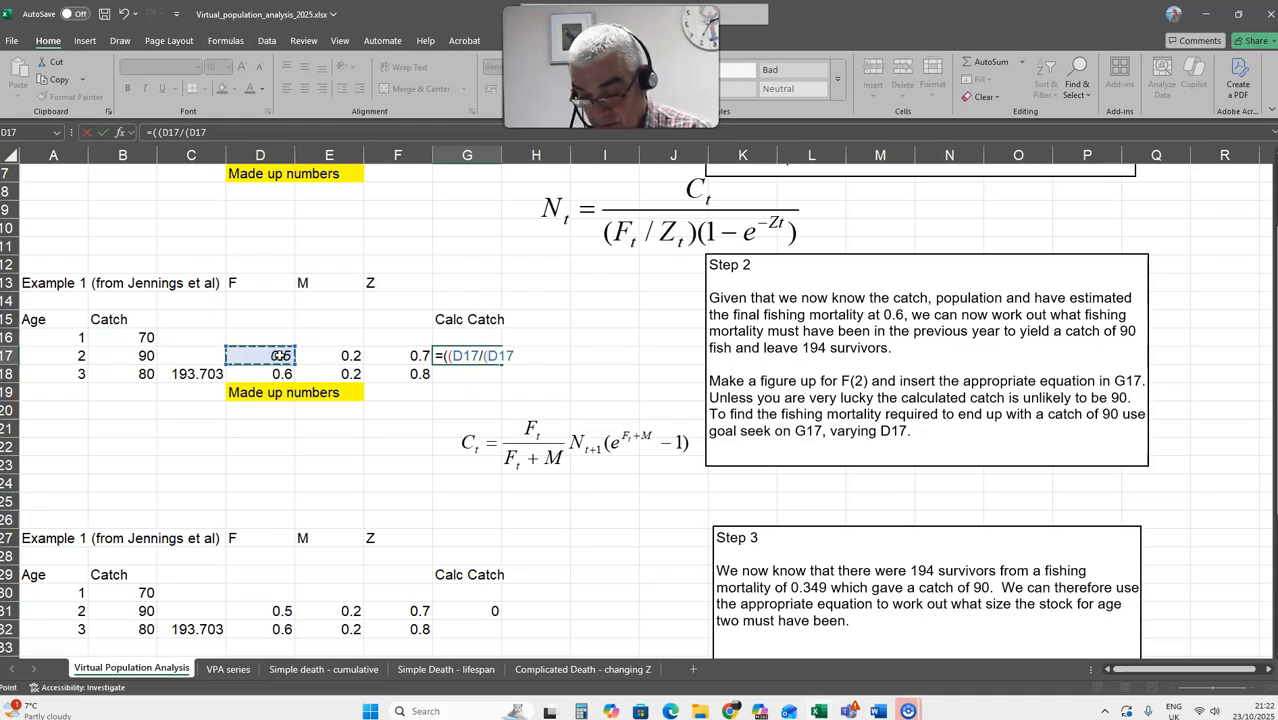
pyautogui.click(336, 357)
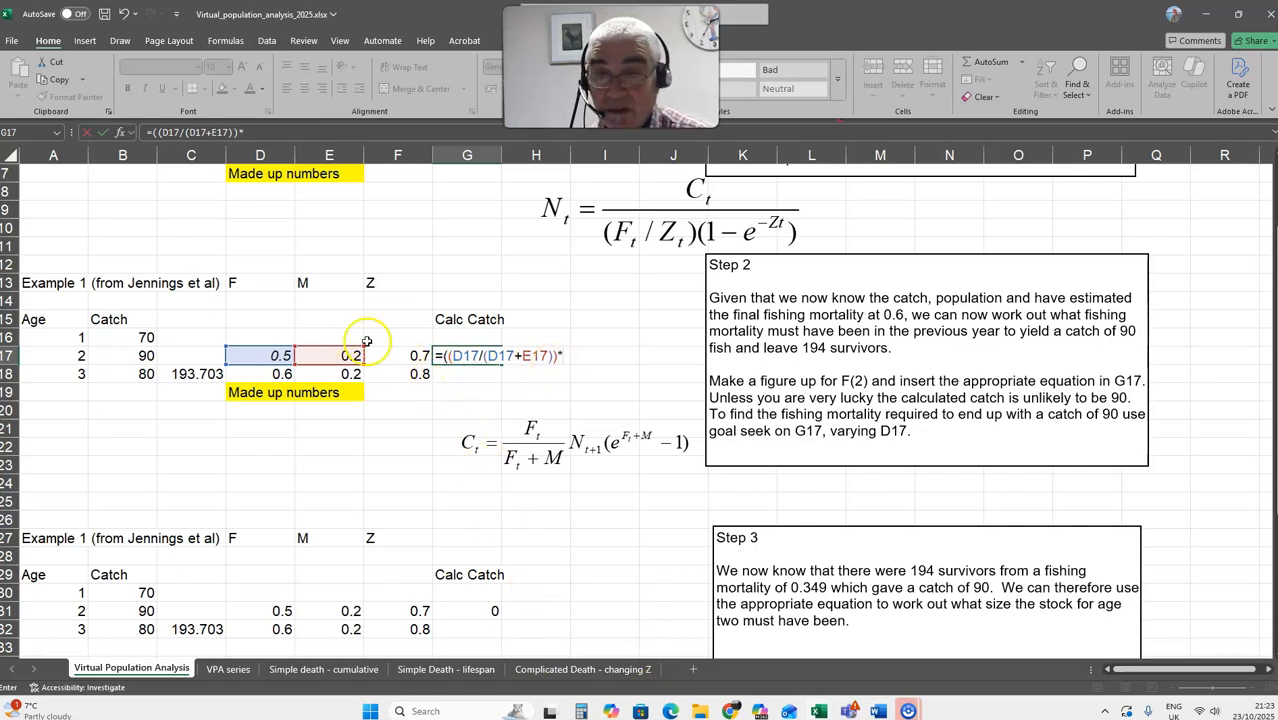
pyautogui.click(186, 374)
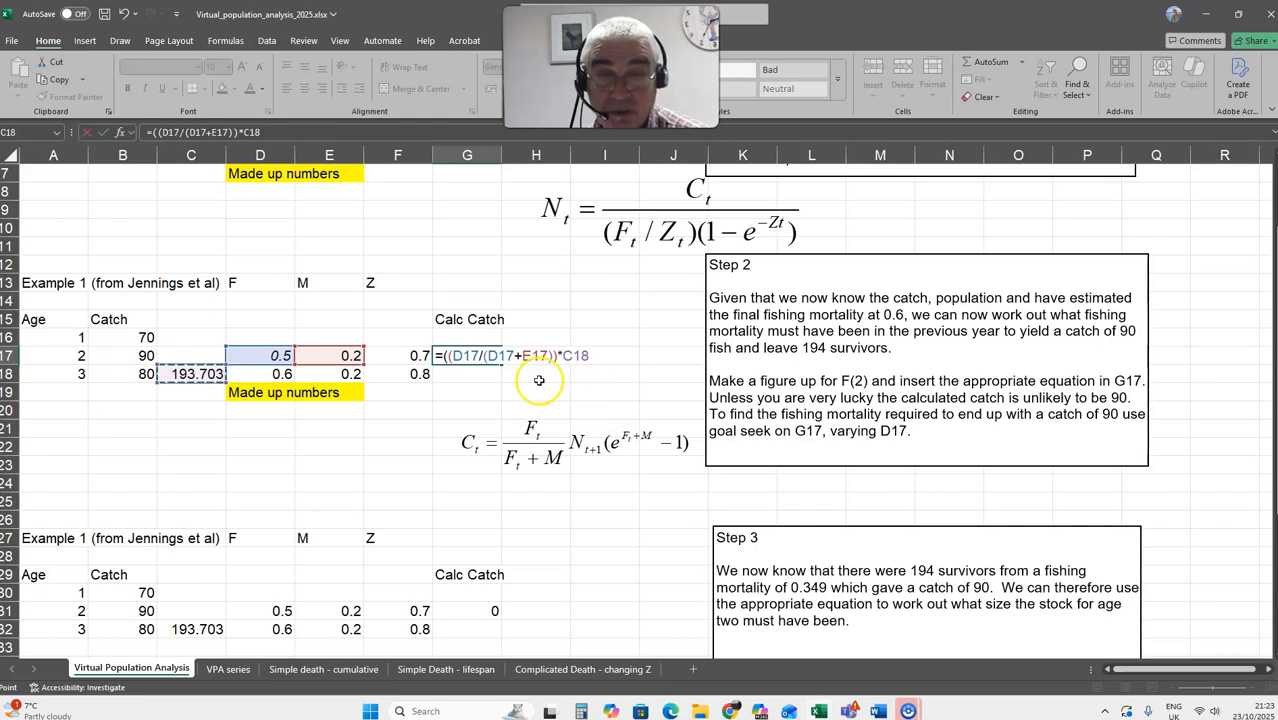
# Complete the G17 formula by multiplying by (EXP(D17+E17)-1), and enter it.
pyautogui.click(280, 132)
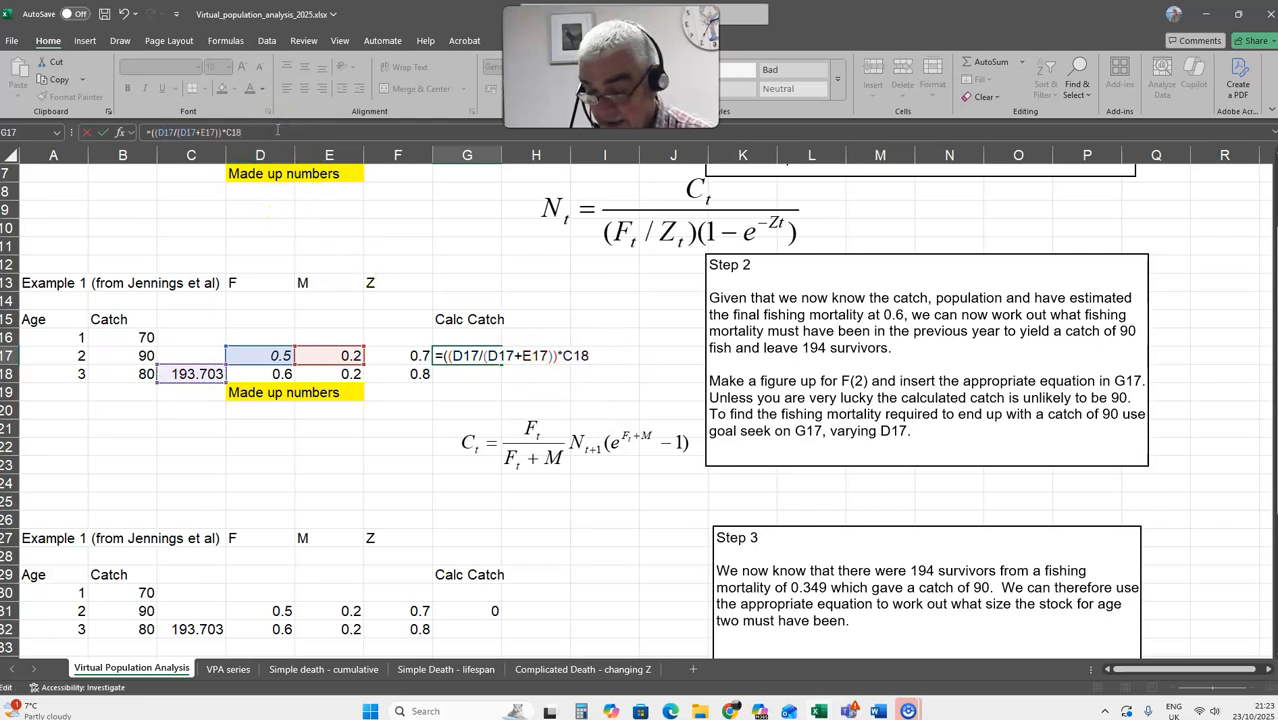
pyautogui.write('*')
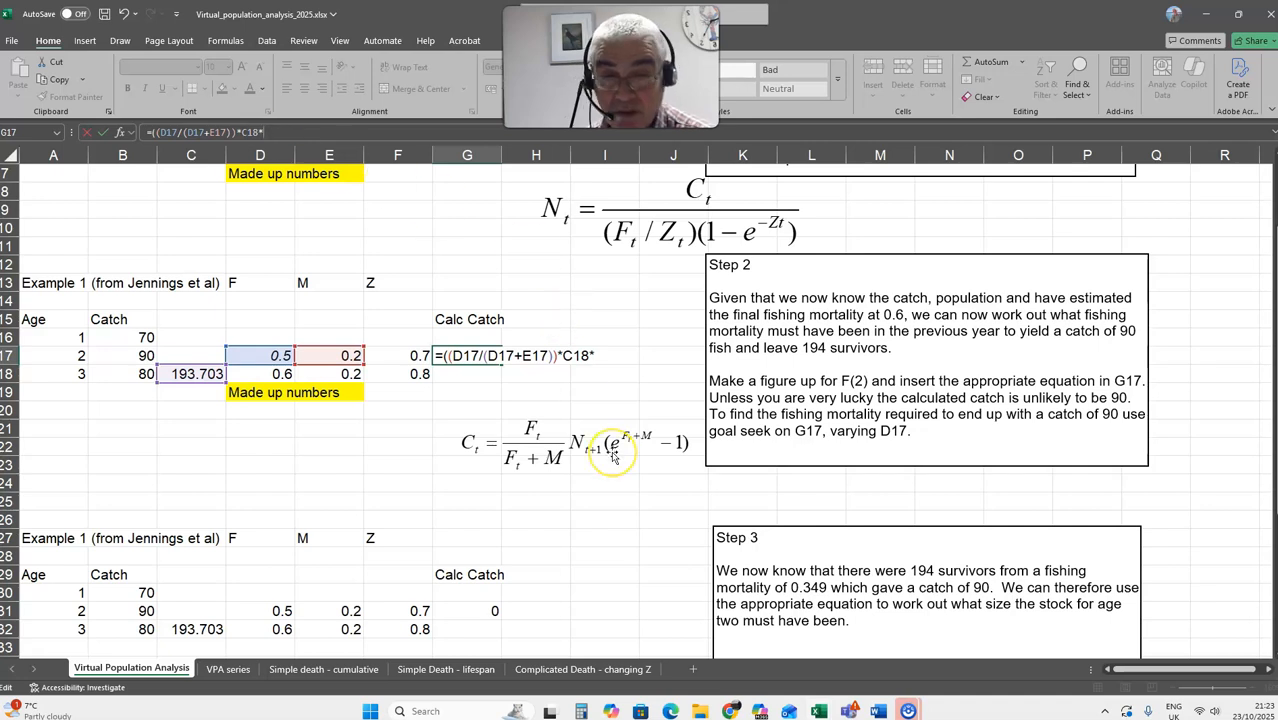
pyautogui.write('(')
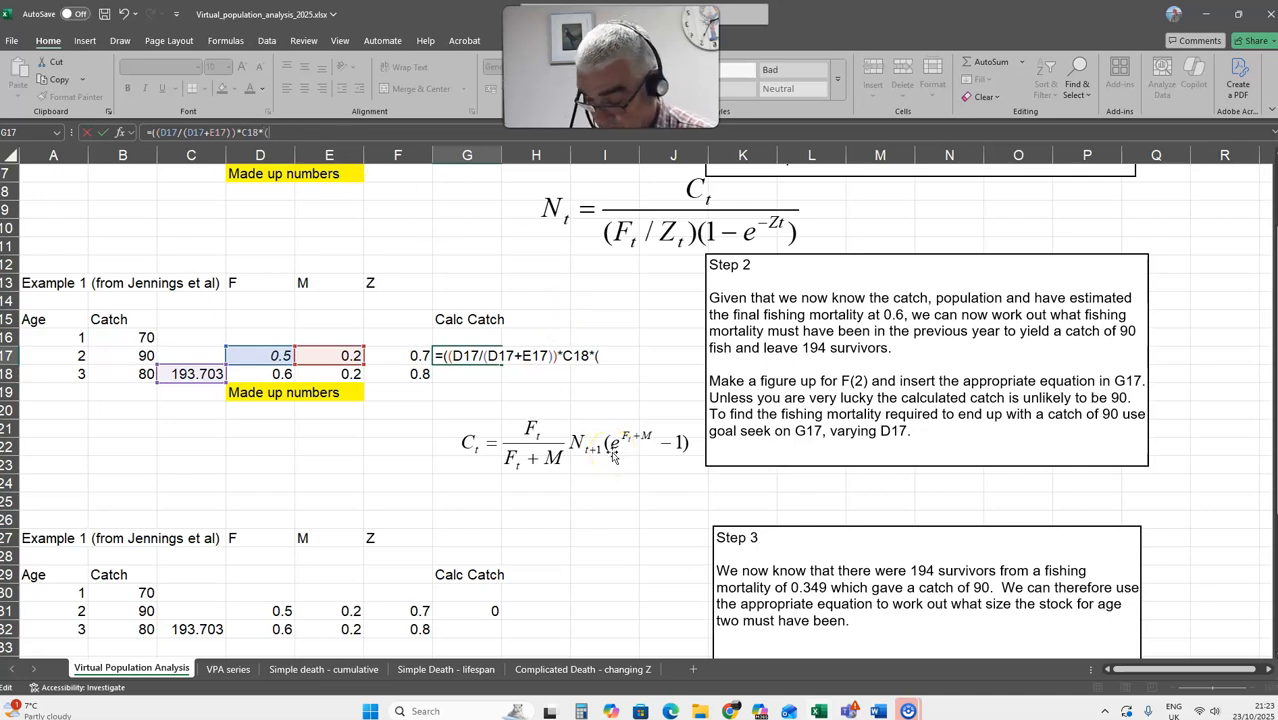
pyautogui.write('exp')
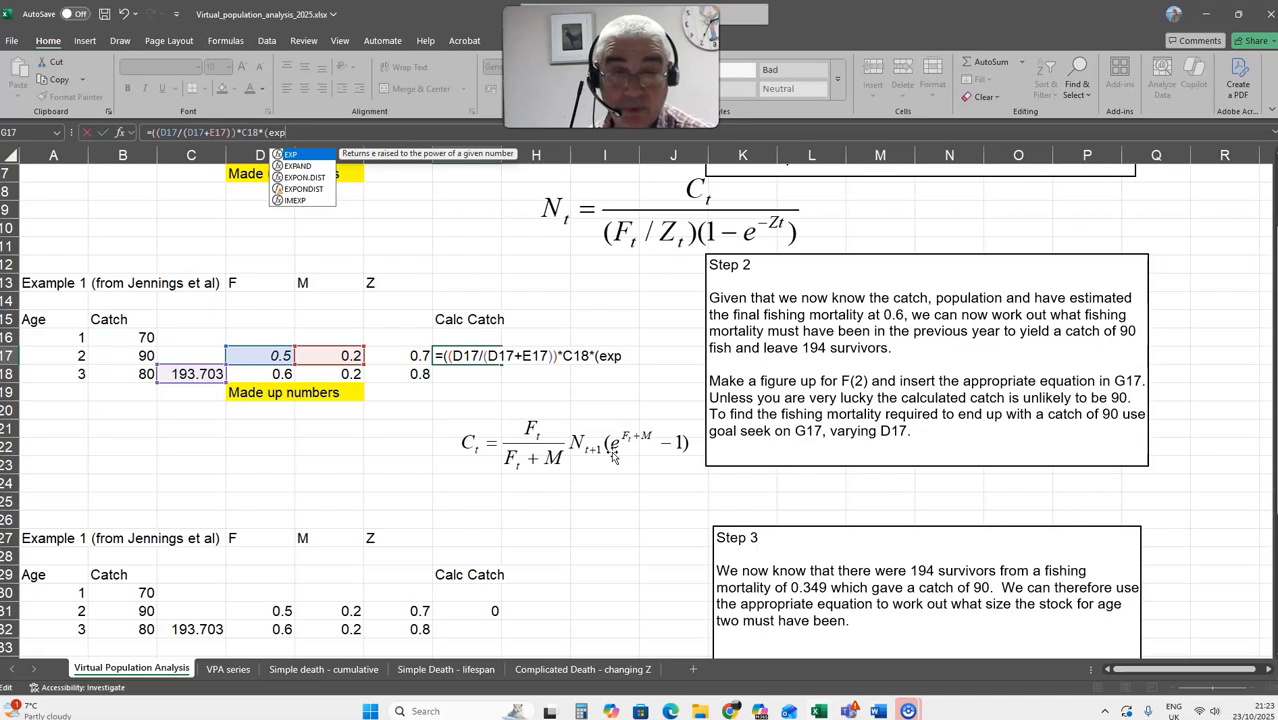
pyautogui.write('(')
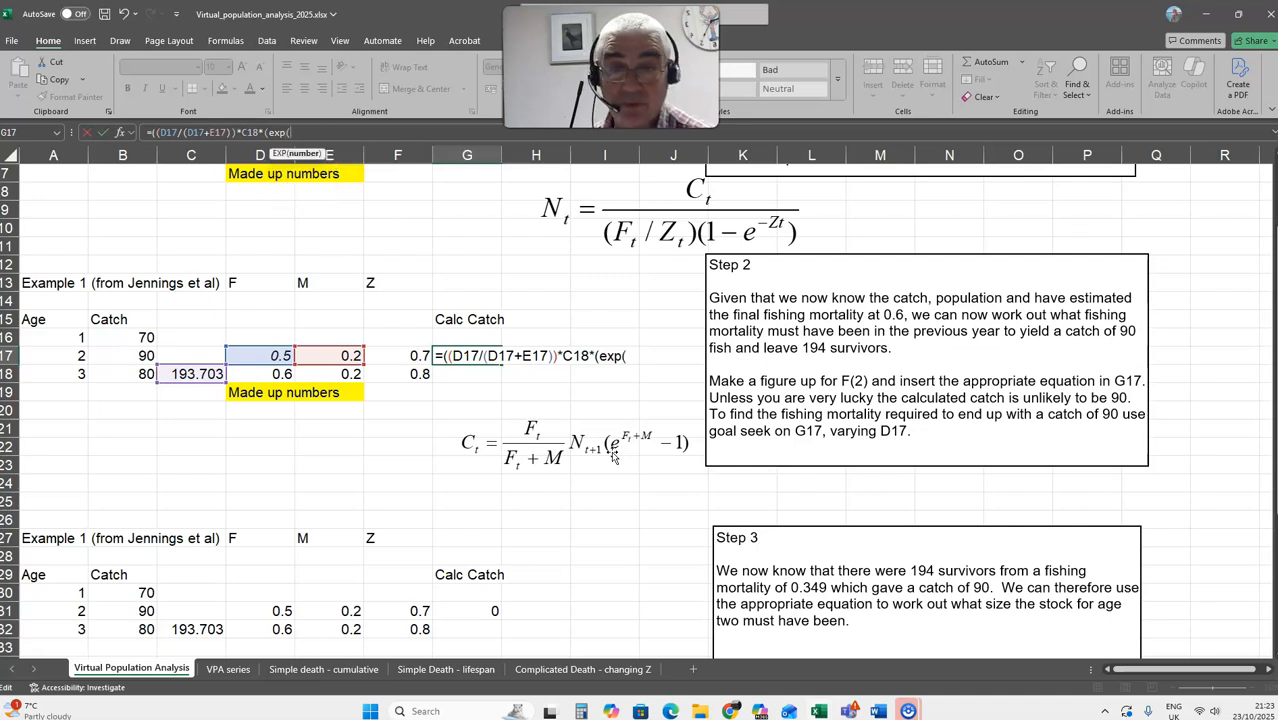
pyautogui.click(254, 356)
pyautogui.write('+')
pyautogui.click(323, 356)
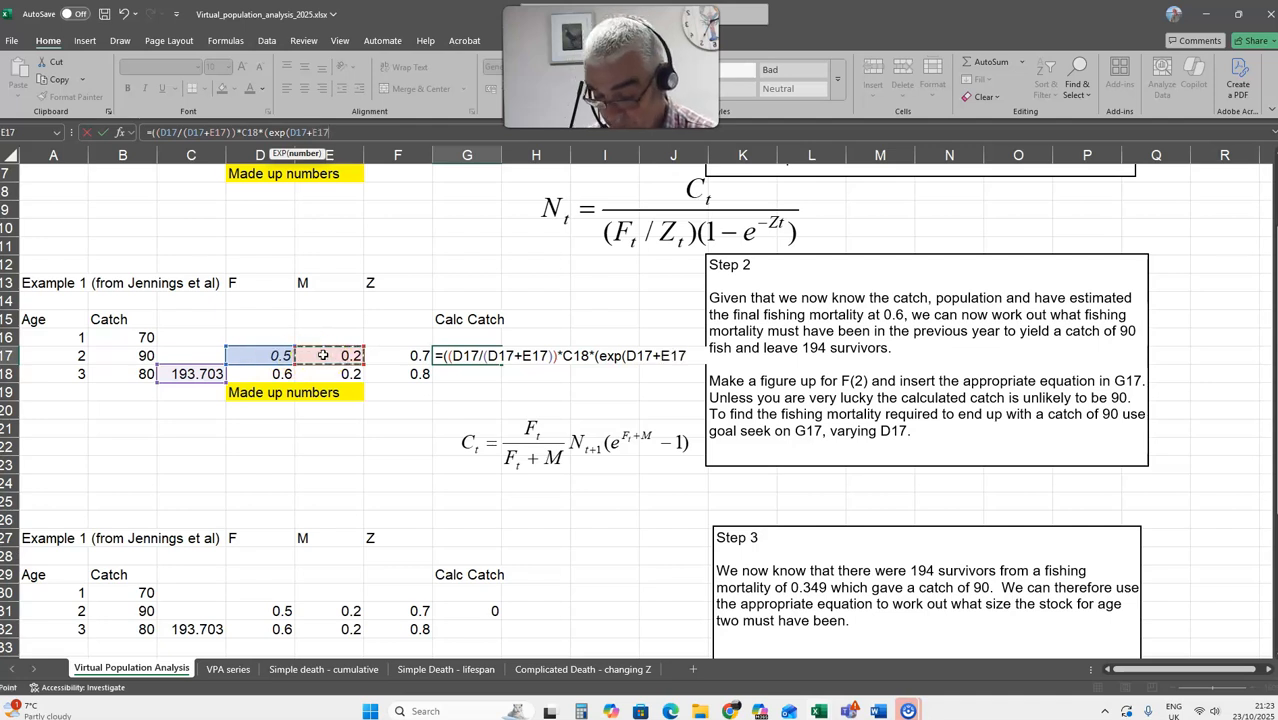
pyautogui.write(')-1')
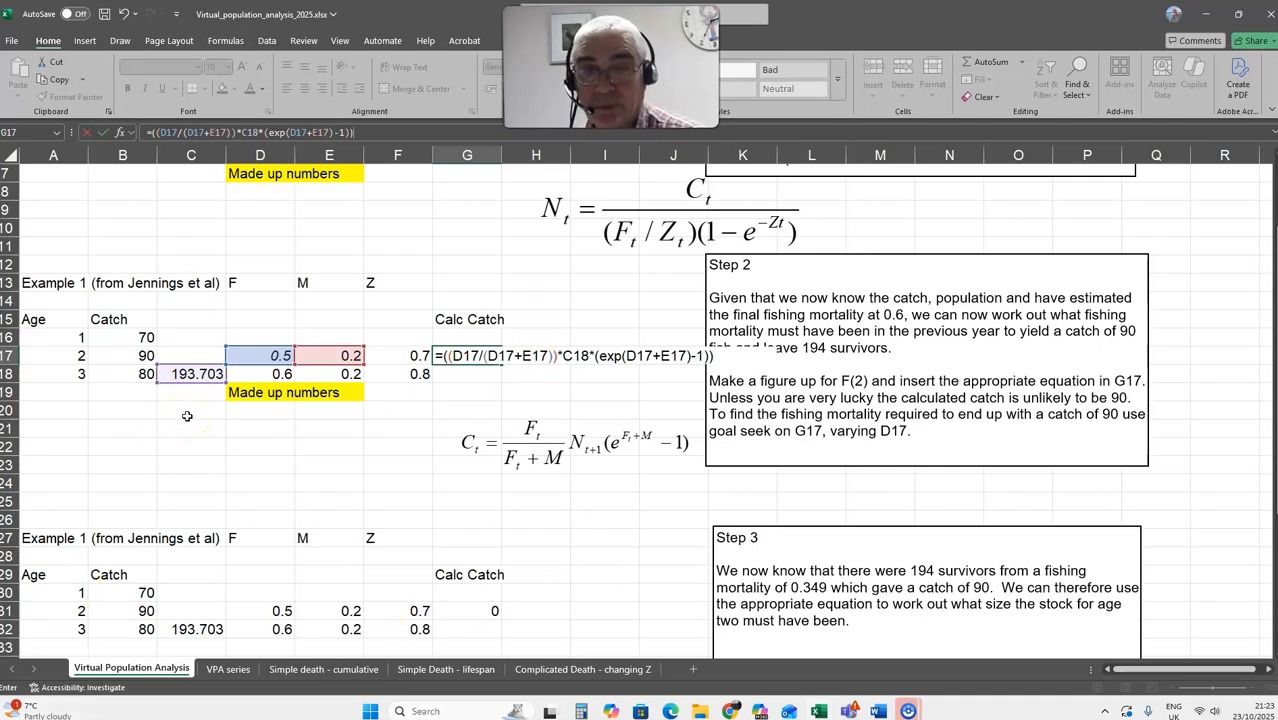
pyautogui.press('Return')
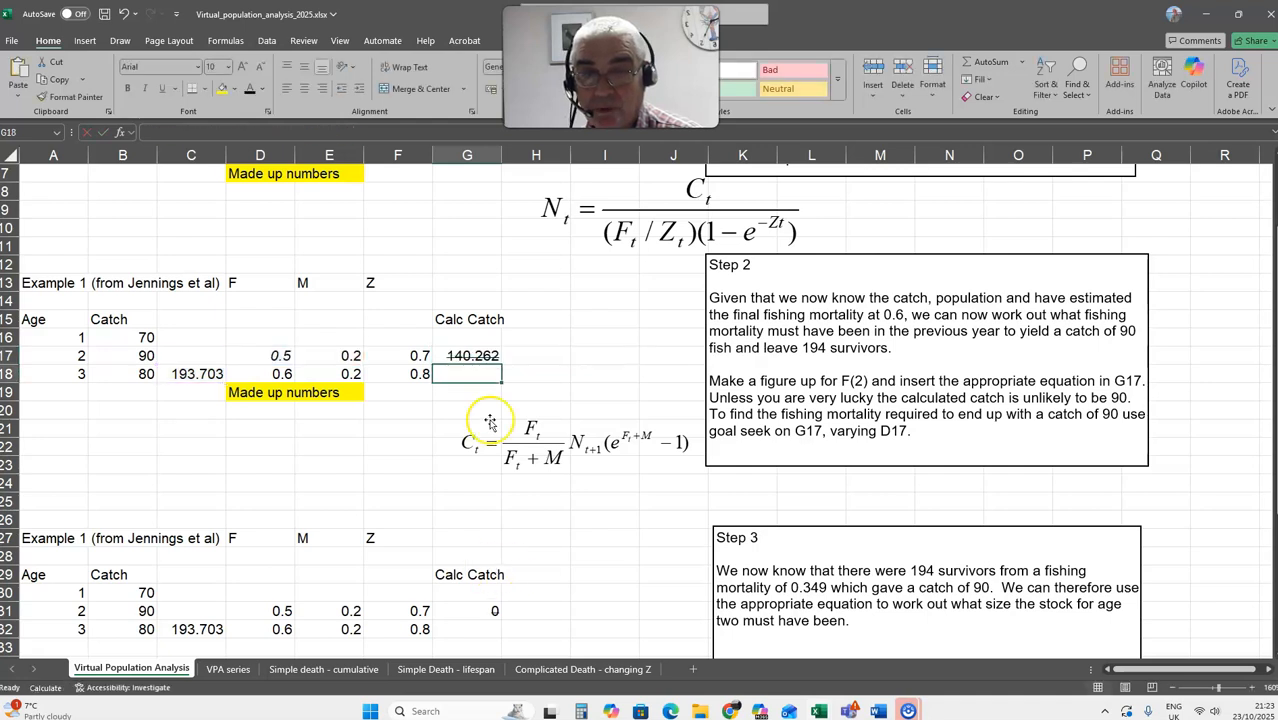
# Recalculate the stale calculated catch value in G17.
pyautogui.click(485, 357)
pyautogui.click(424, 356)
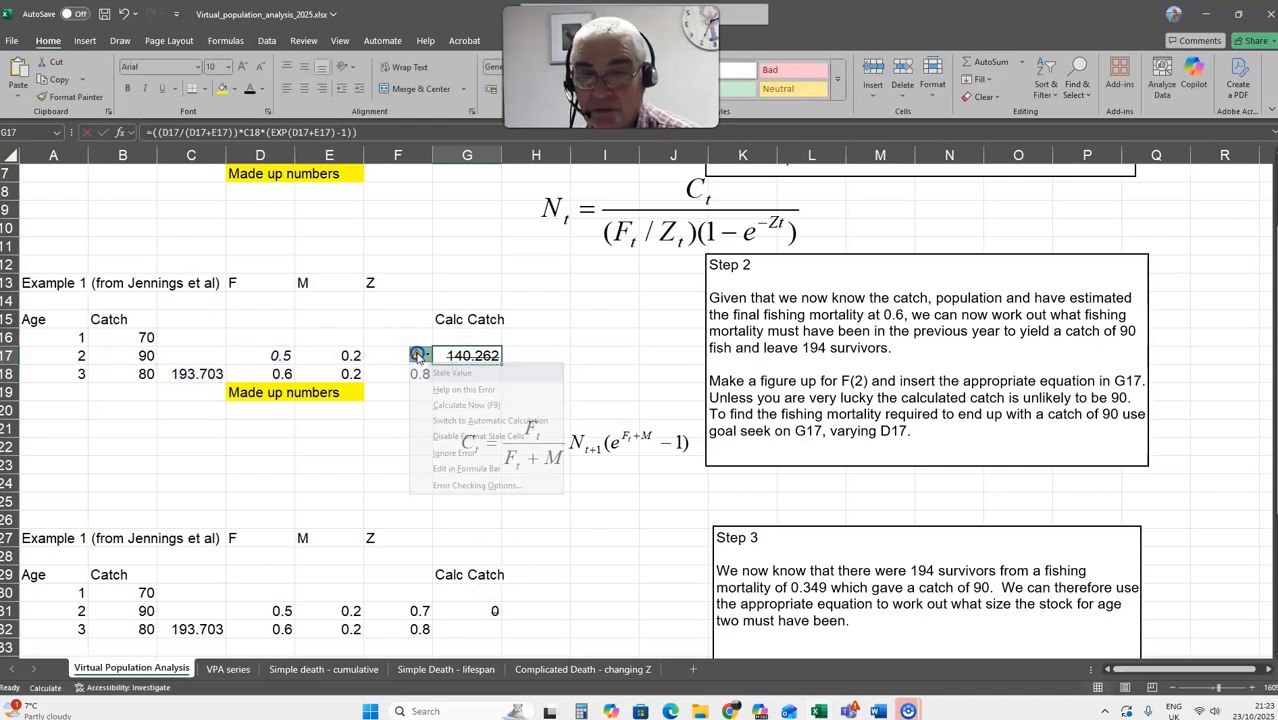
pyautogui.click(459, 358)
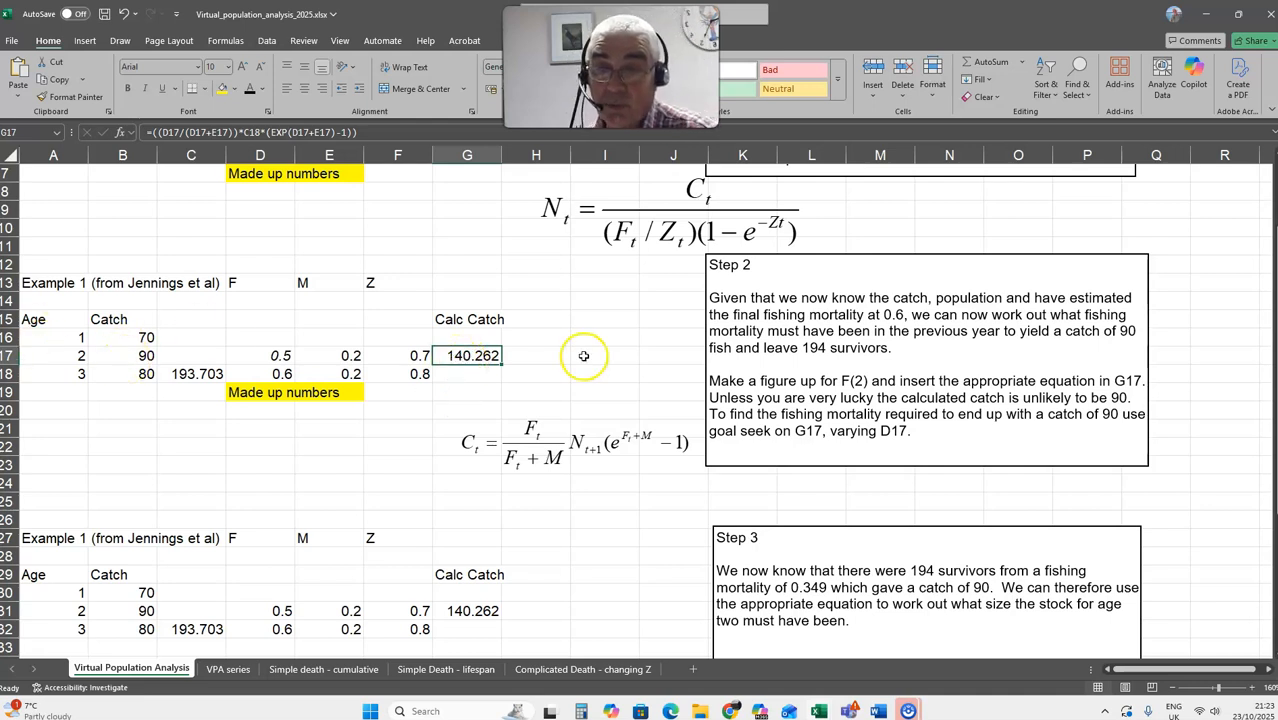
pyautogui.click(463, 356)
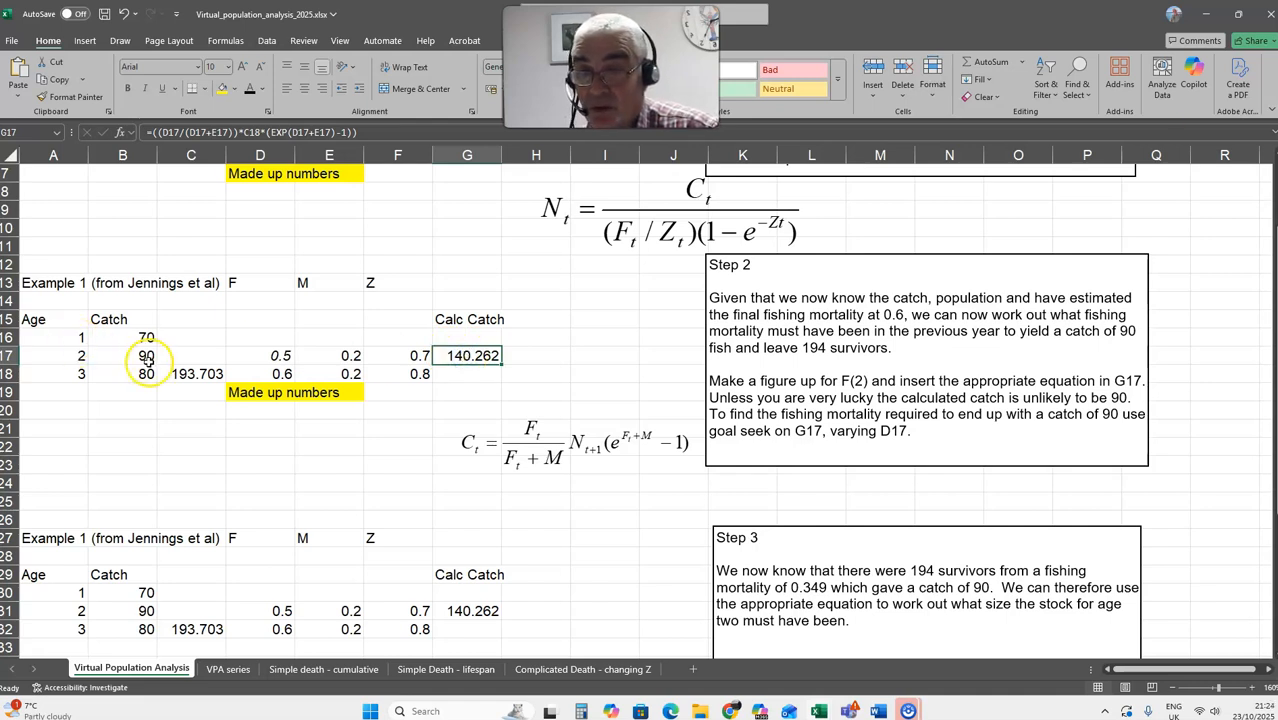
# Try 0.4 as the guessed age 2 fishing mortality in D17 and recalculate the stale values in that row.
pyautogui.click(268, 356)
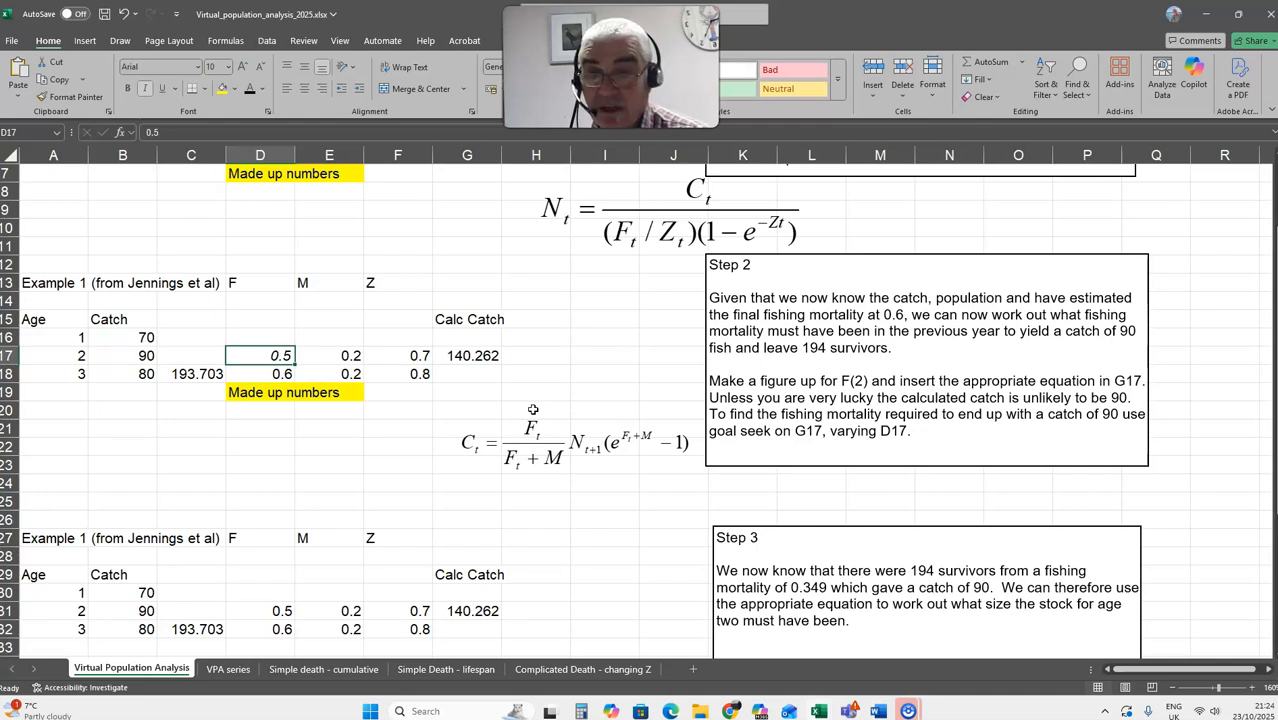
pyautogui.write('0.')
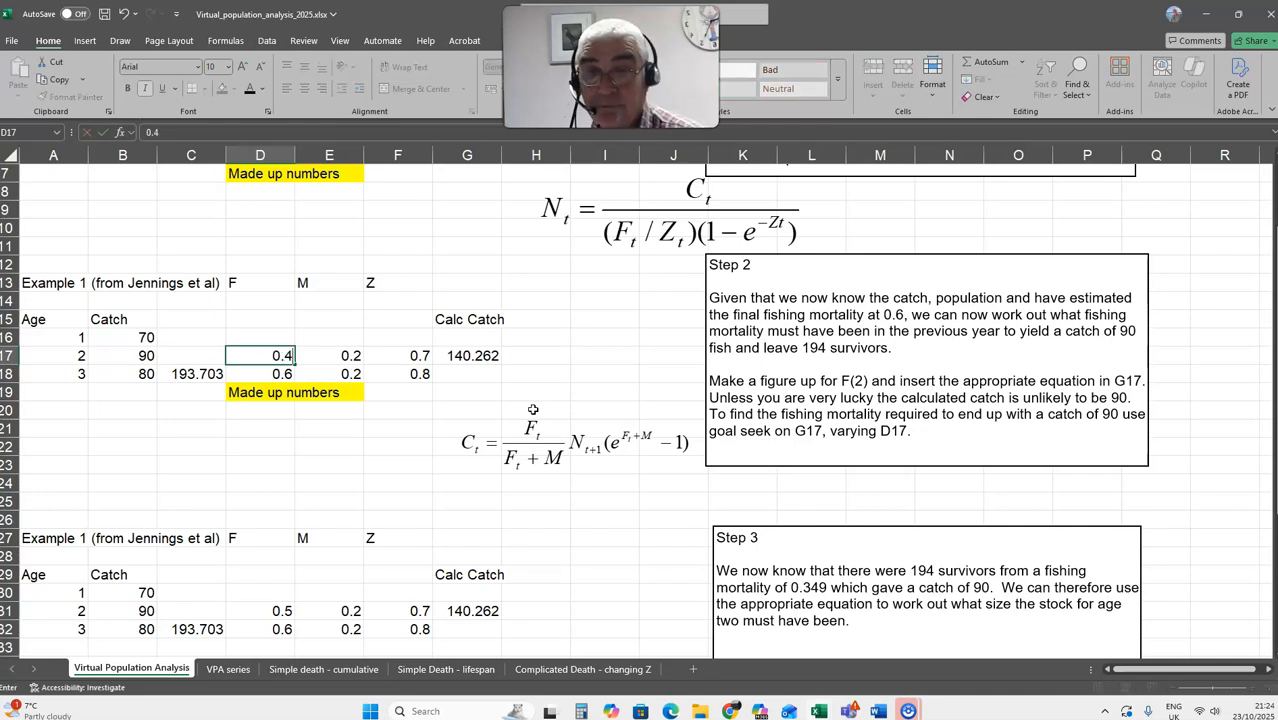
pyautogui.press('Return')
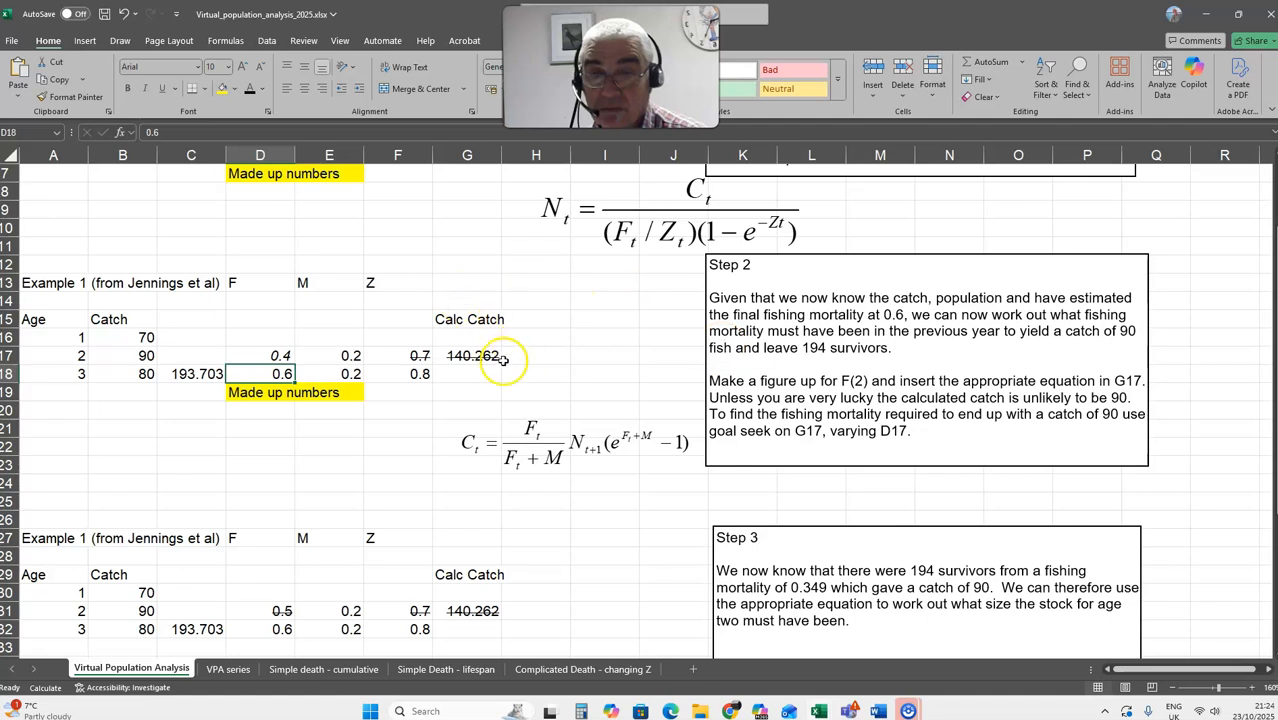
pyautogui.click(468, 356)
pyautogui.click(418, 356)
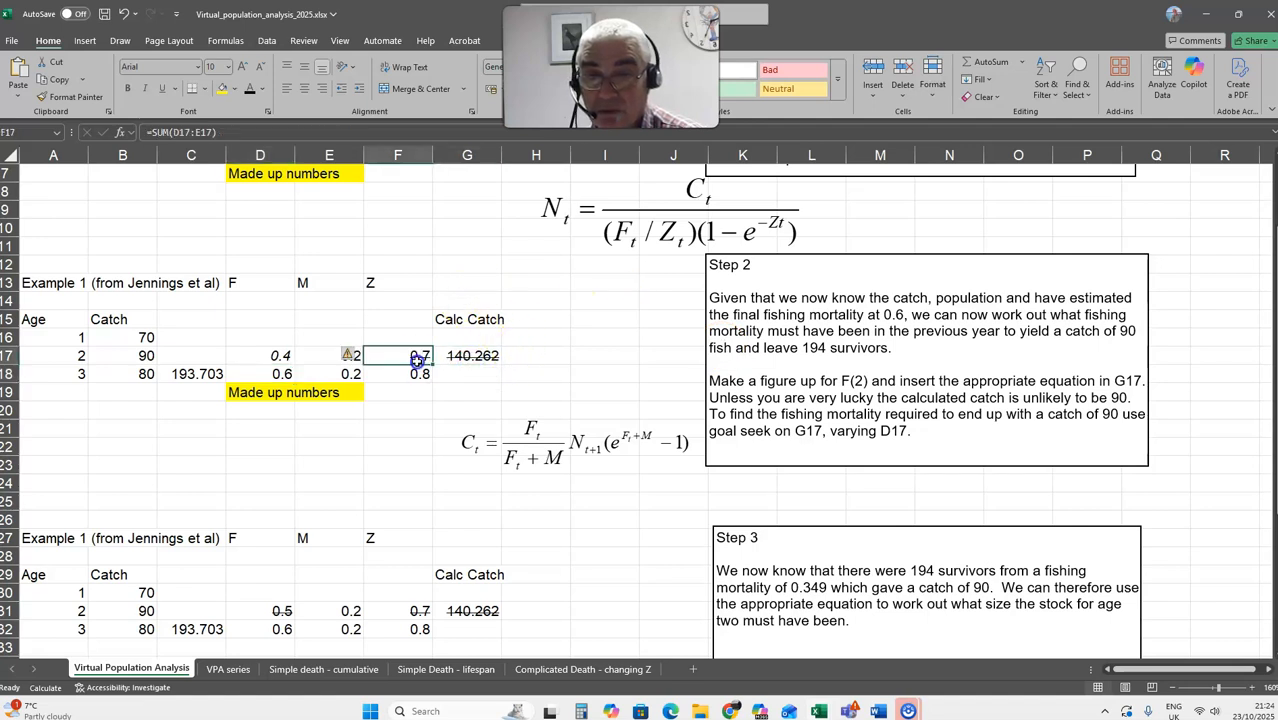
pyautogui.click(351, 356)
pyautogui.click(360, 404)
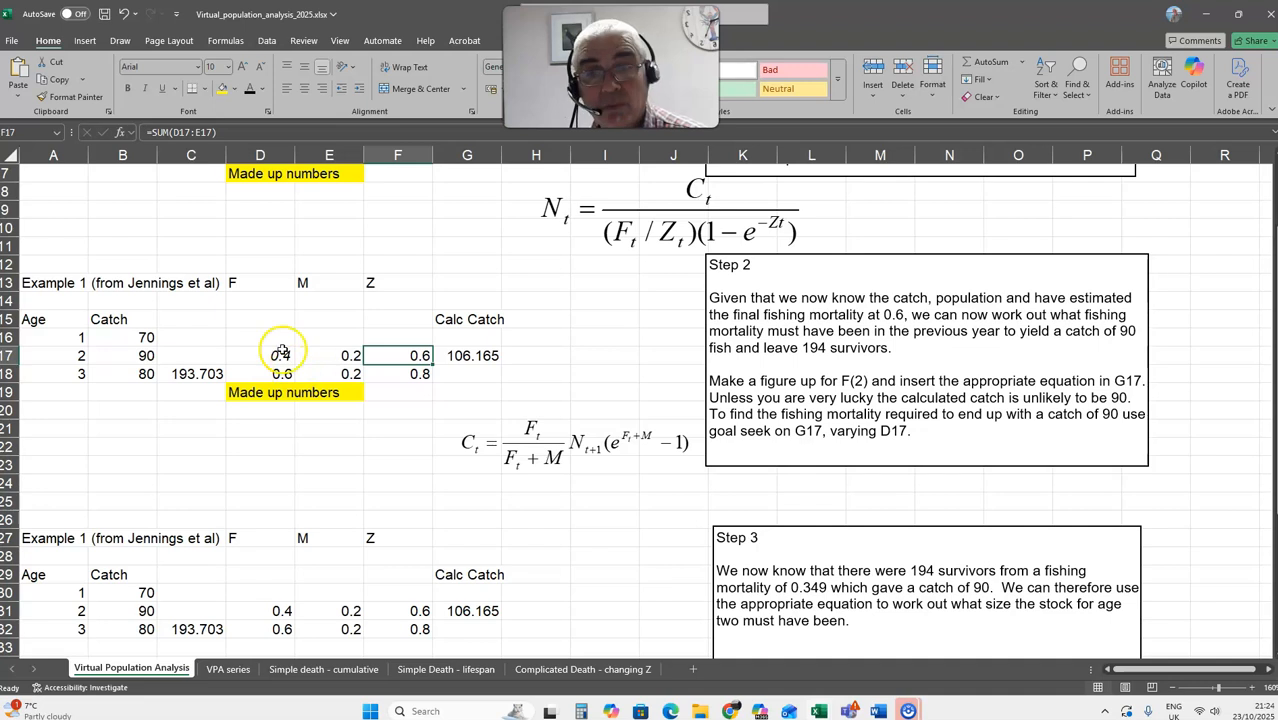
# Run Goal Seek to bring the calculated catch in G17 to 90 by changing D17, and accept the solution.
pyautogui.click(268, 41)
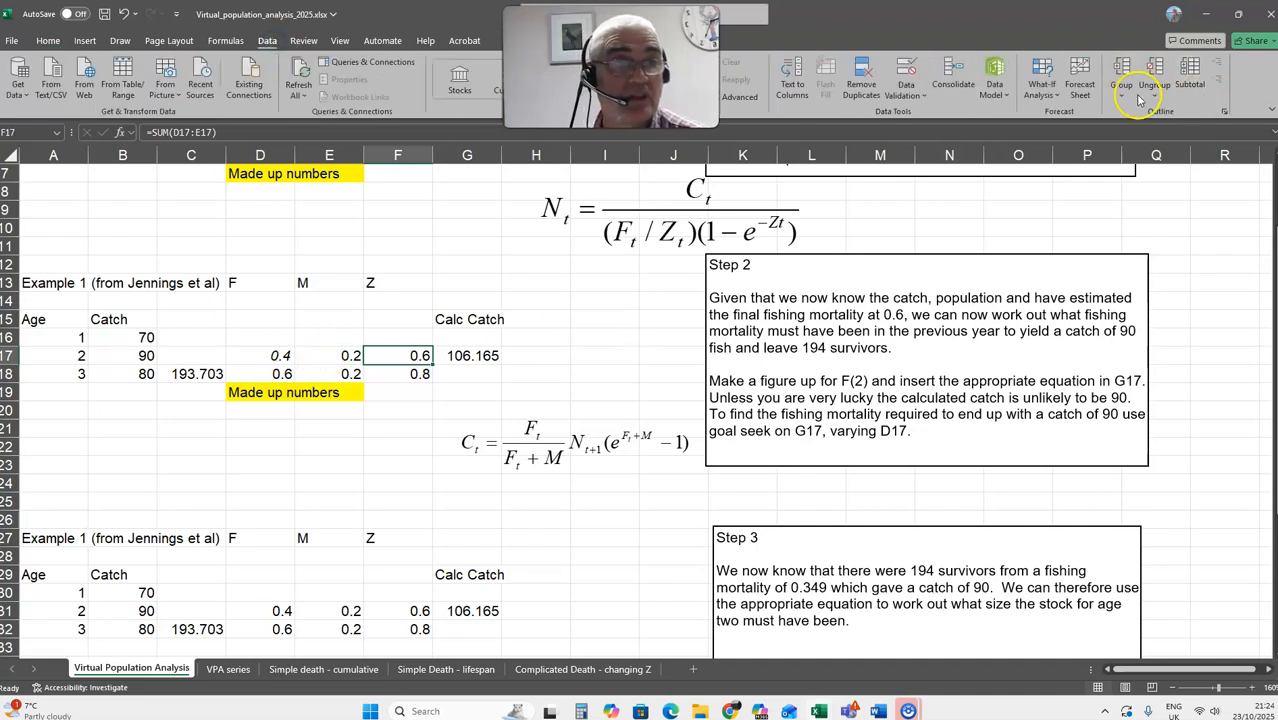
pyautogui.click(1038, 95)
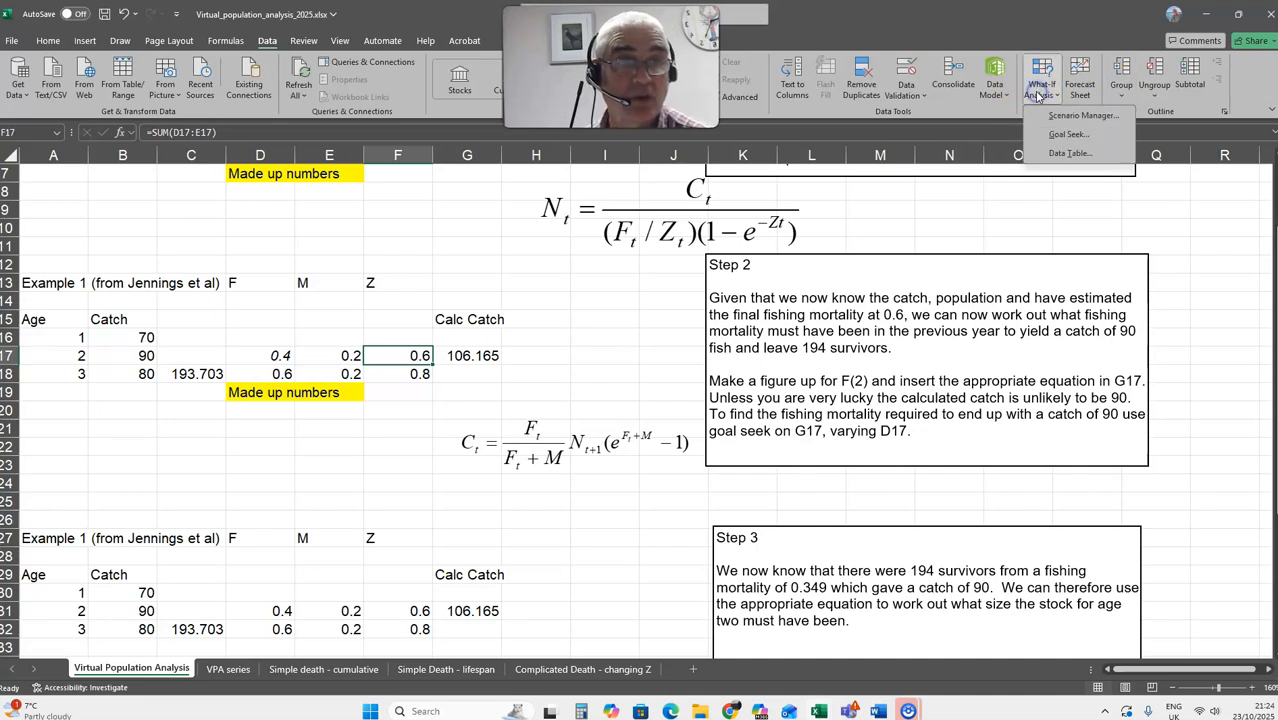
pyautogui.click(1054, 137)
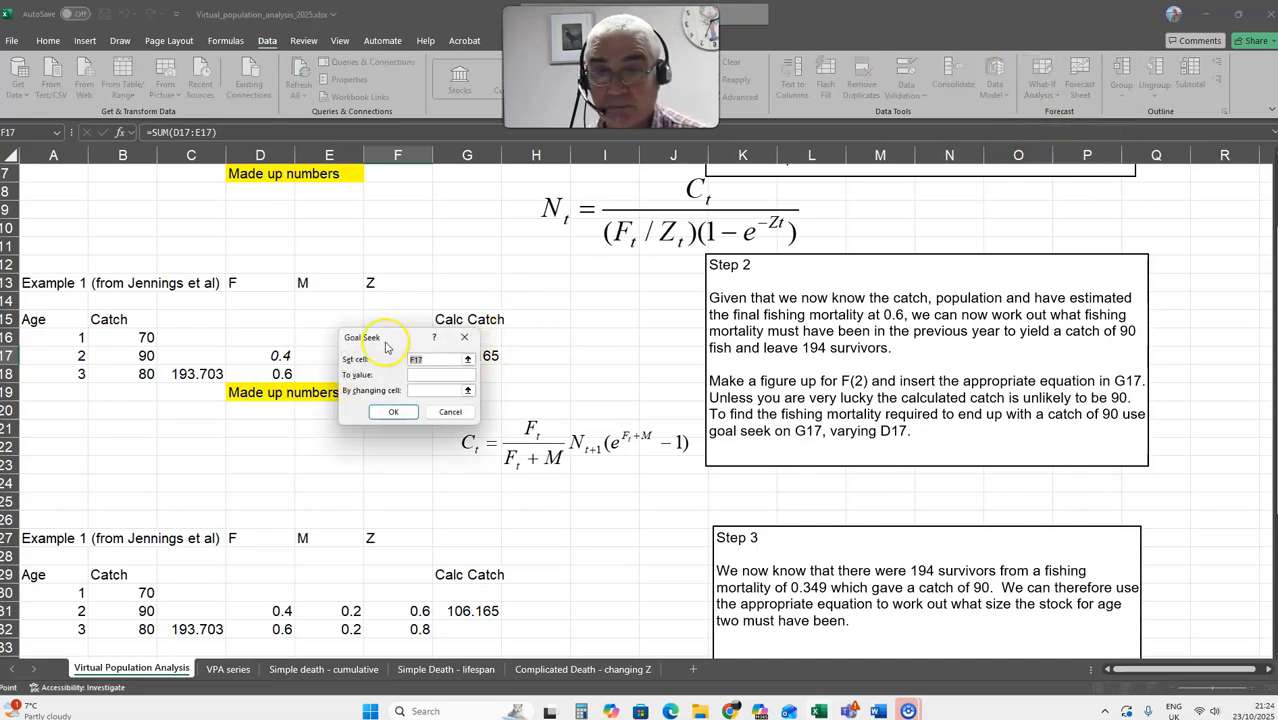
pyautogui.moveTo(390, 337); pyautogui.dragTo(757, 290)
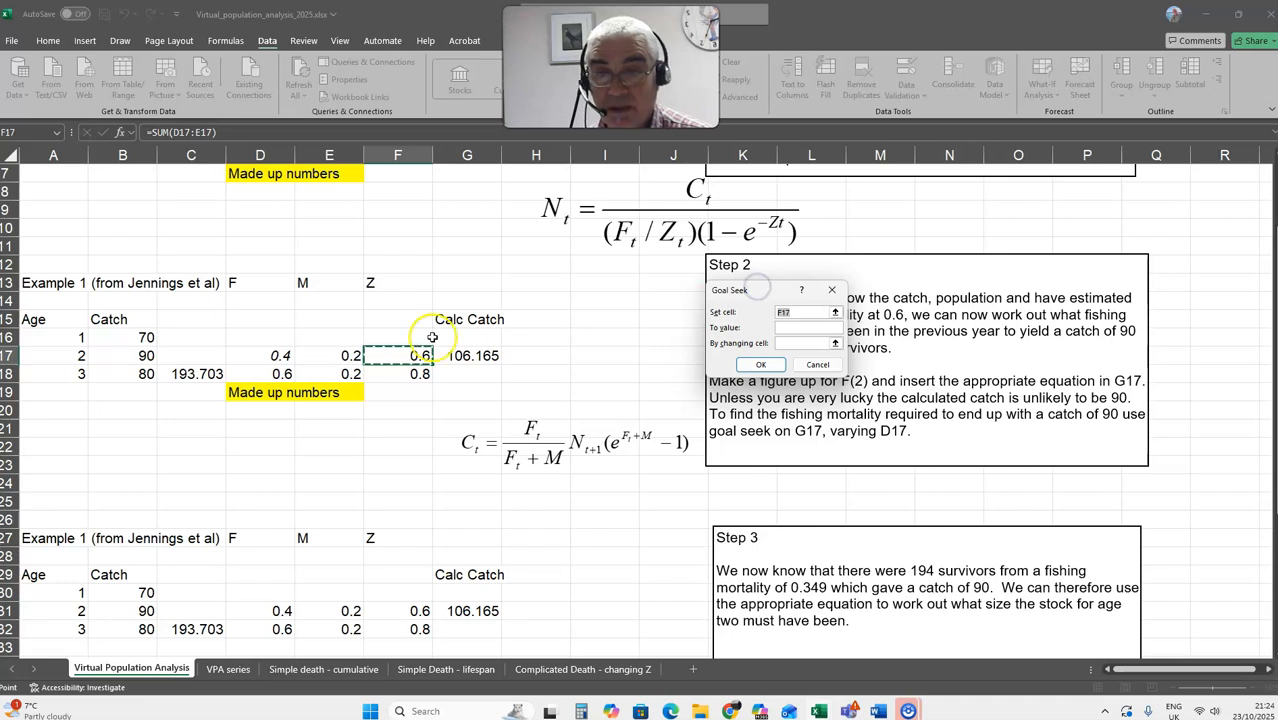
pyautogui.click(474, 362)
pyautogui.click(793, 327)
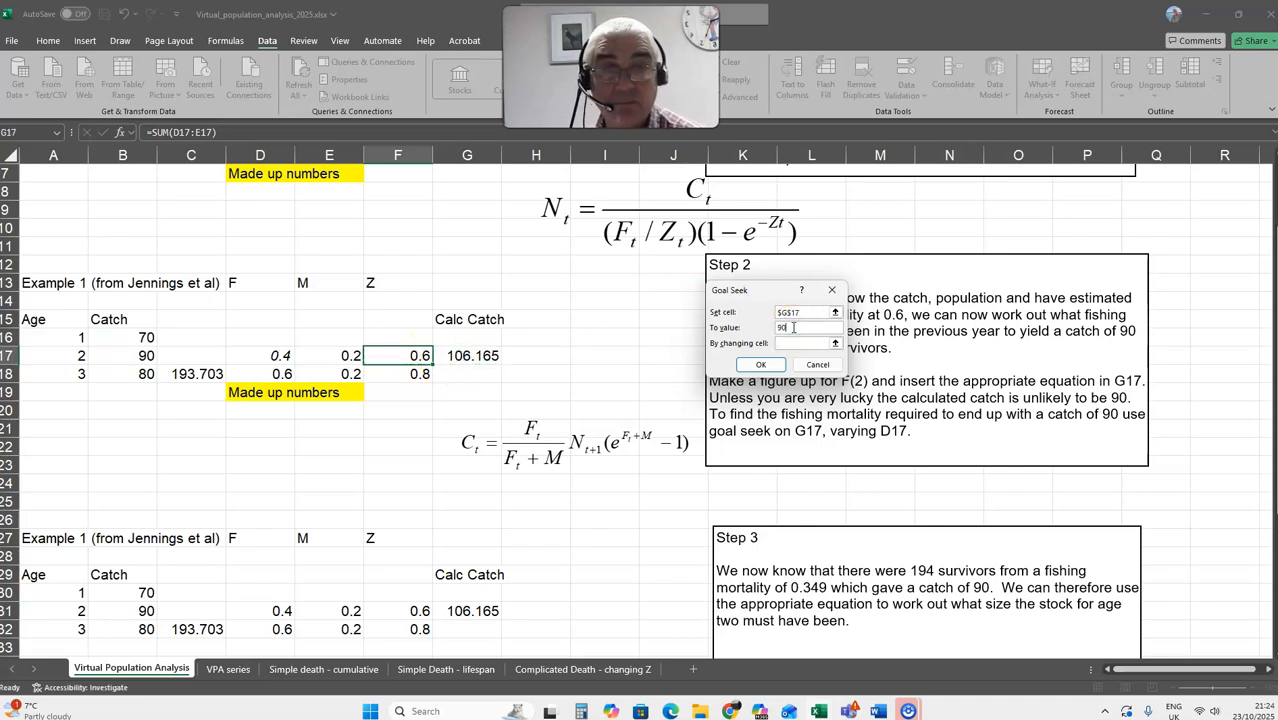
pyautogui.click(790, 343)
pyautogui.click(272, 354)
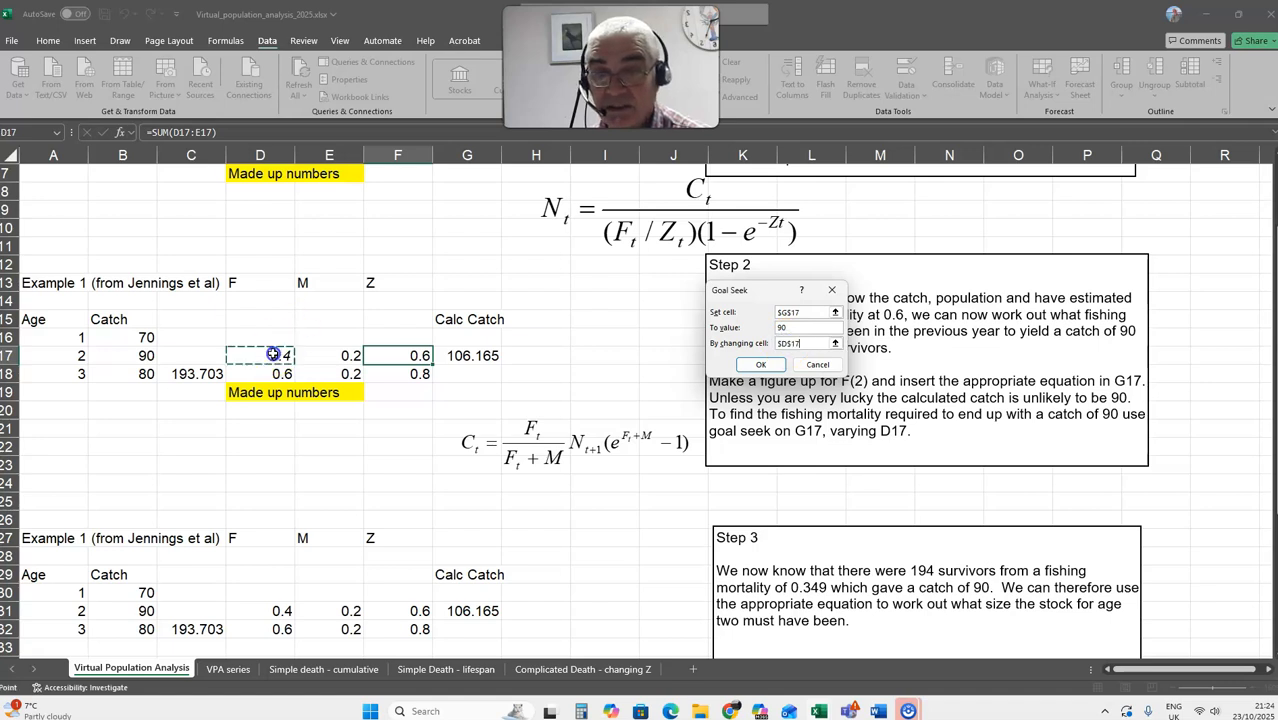
pyautogui.click(757, 365)
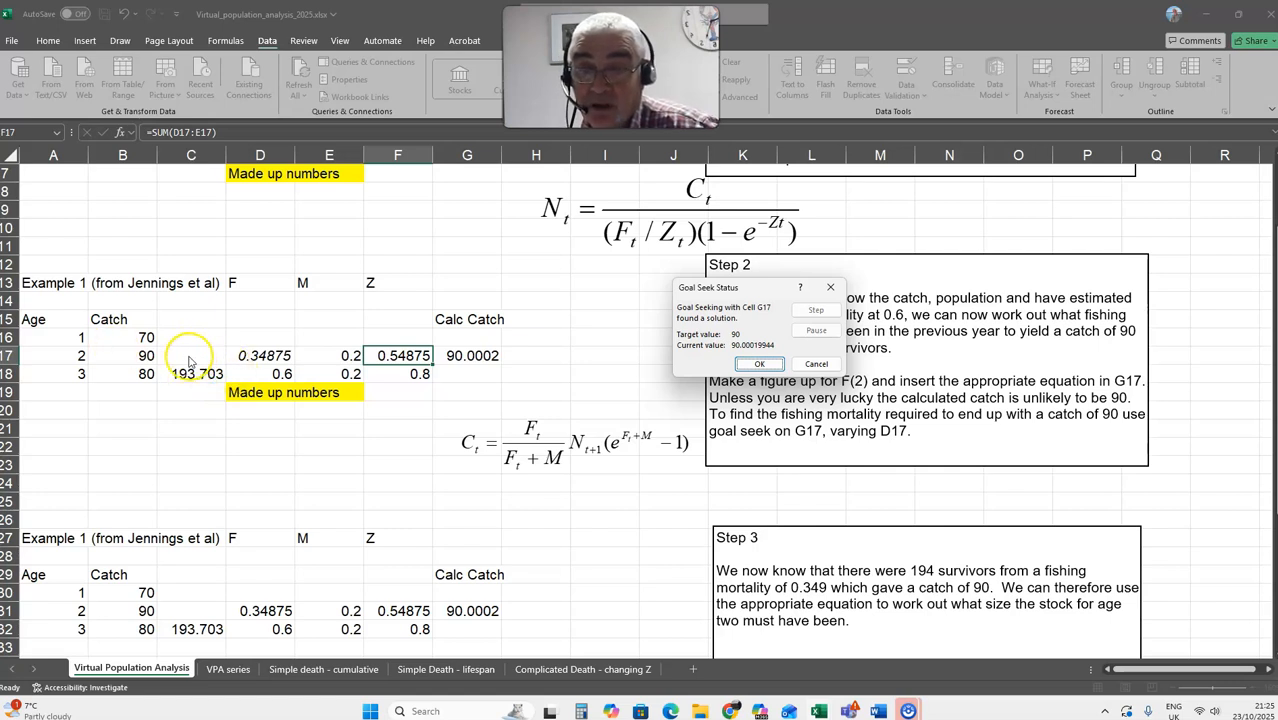
pyautogui.click(762, 364)
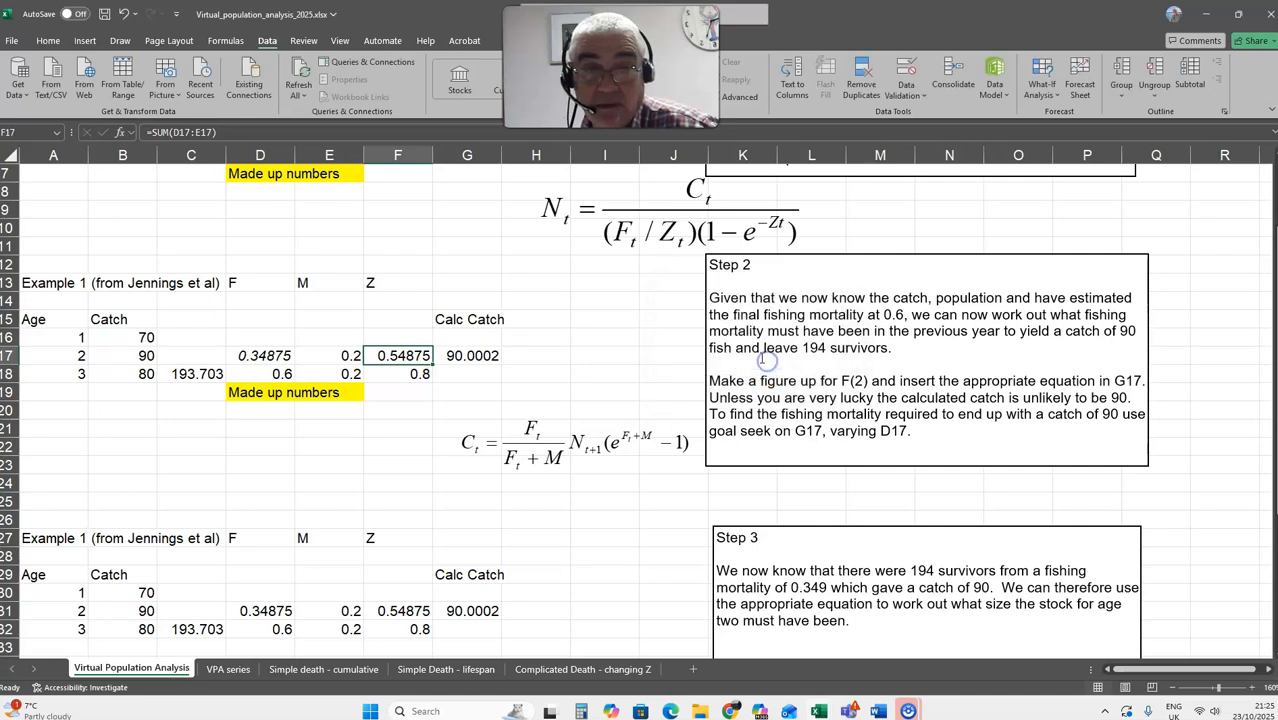
# Paste the copied equation Nt = (Nt+1 e^(M/2) + Ct)e^(M/2) below the Step 3 table and position it around rows 35 to 37.
pyautogui.click(187, 354)
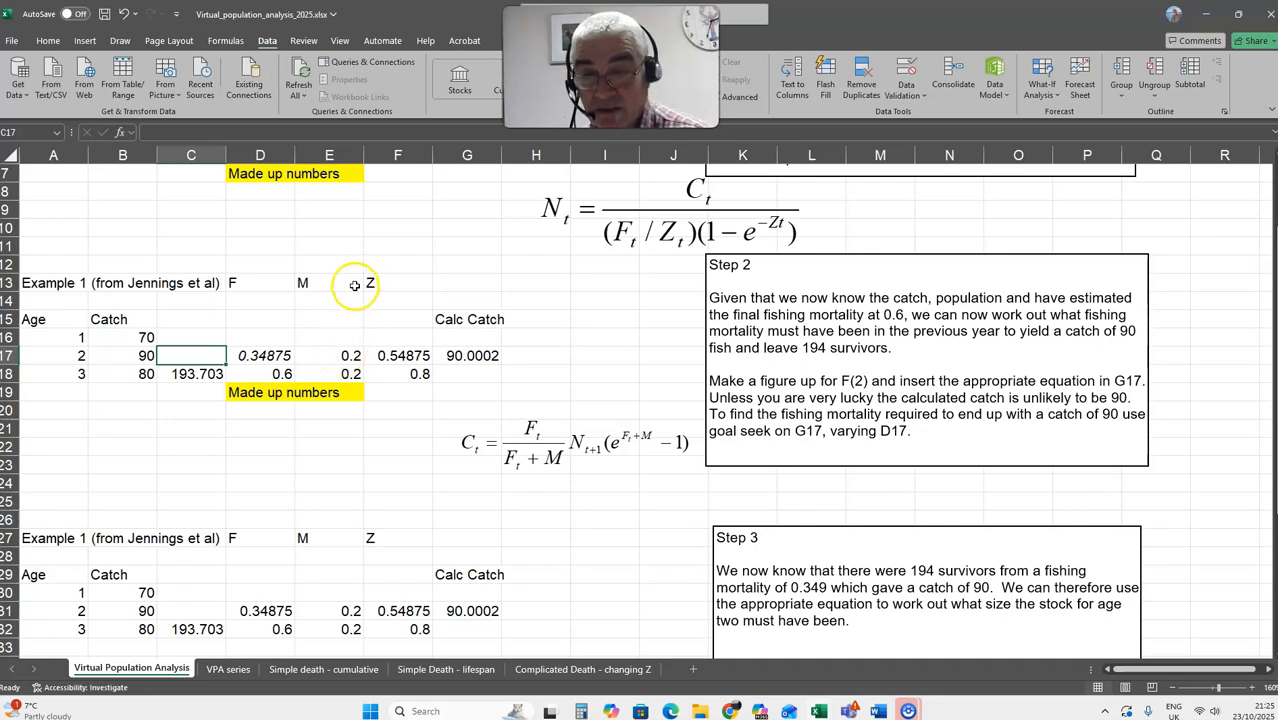
pyautogui.scroll(-4, 348, 285)
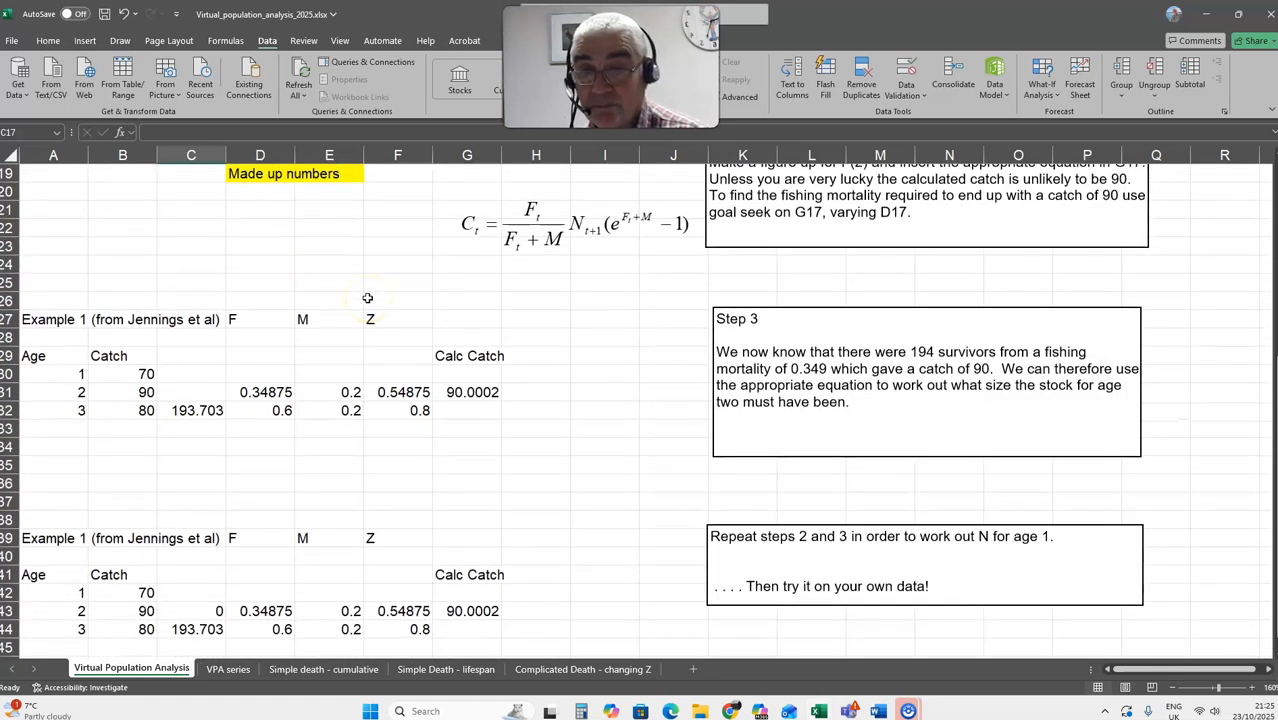
pyautogui.scroll(2, 367, 298)
pyautogui.scroll(1, 366, 295)
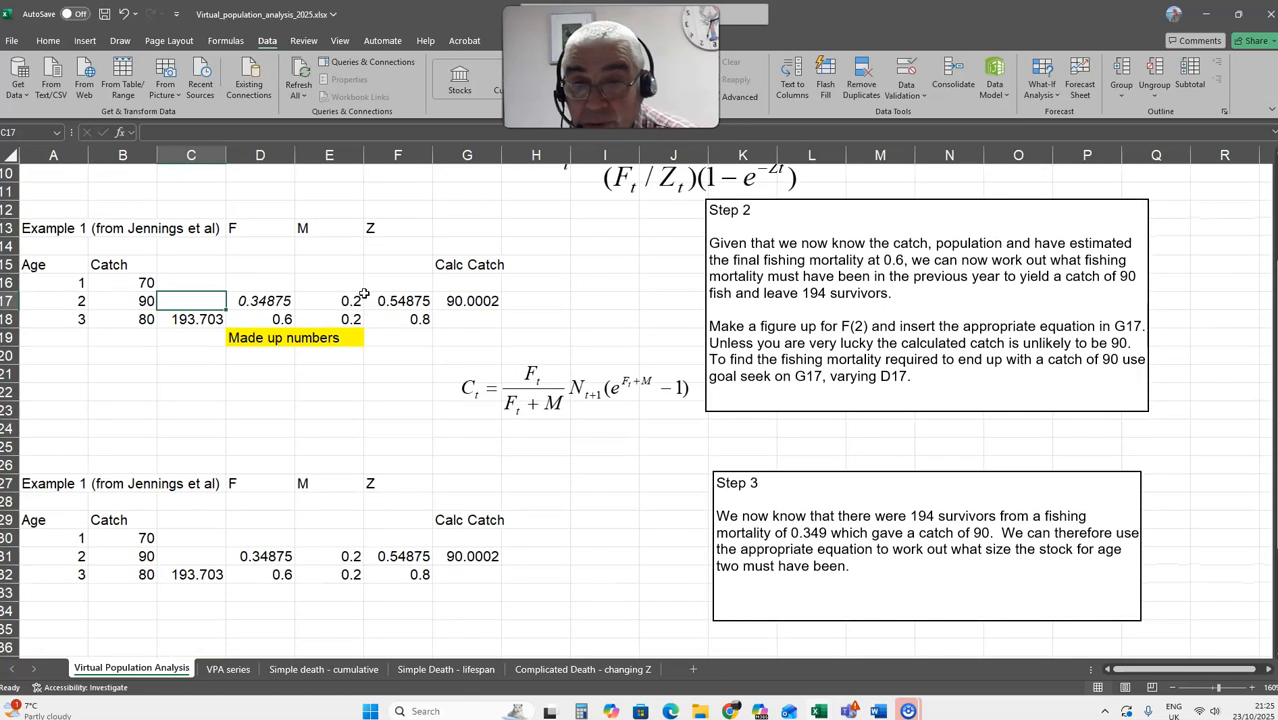
pyautogui.scroll(-4, 364, 293)
pyautogui.click(191, 338)
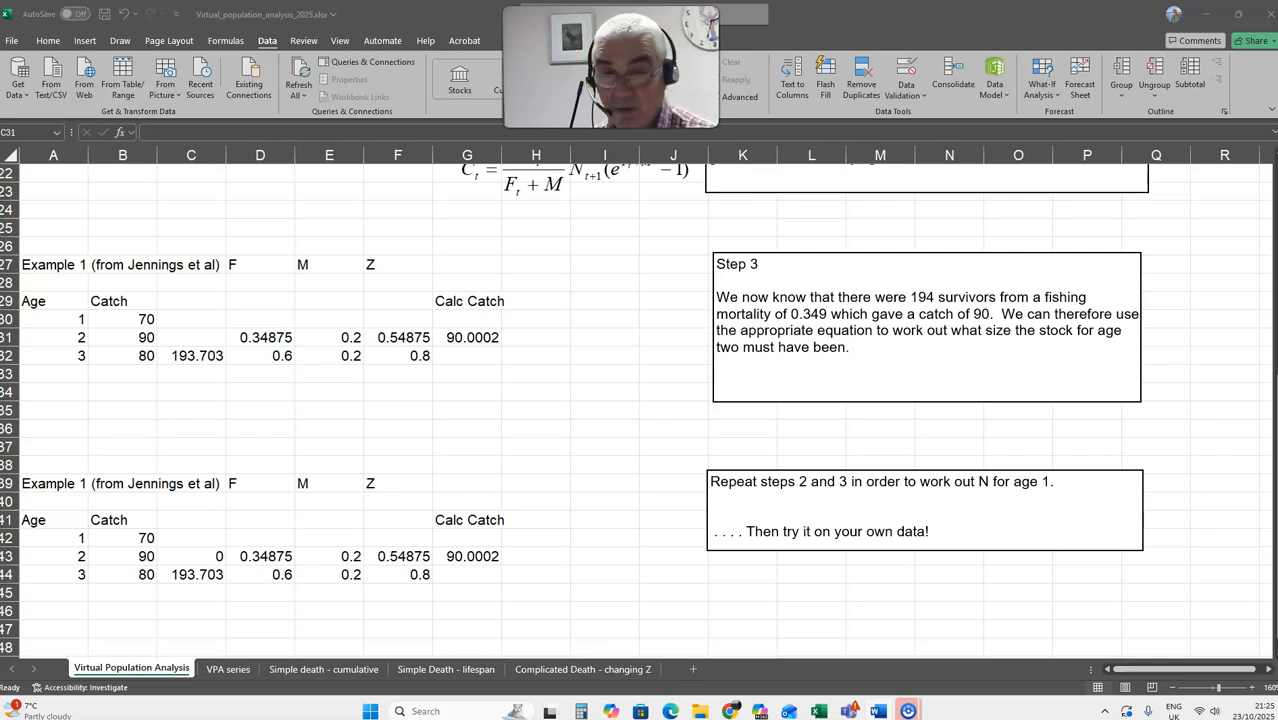
pyautogui.click(614, 412)
pyautogui.click(614, 408)
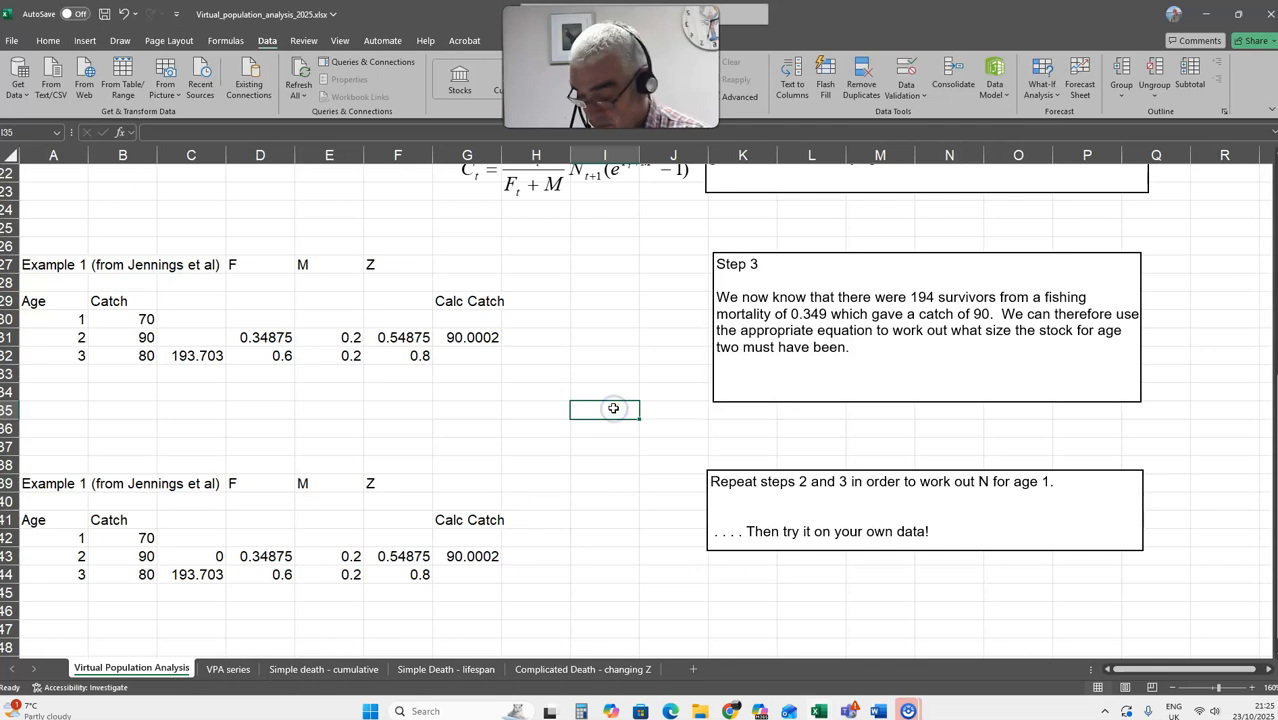
pyautogui.hotkey('ctrl', 'v')
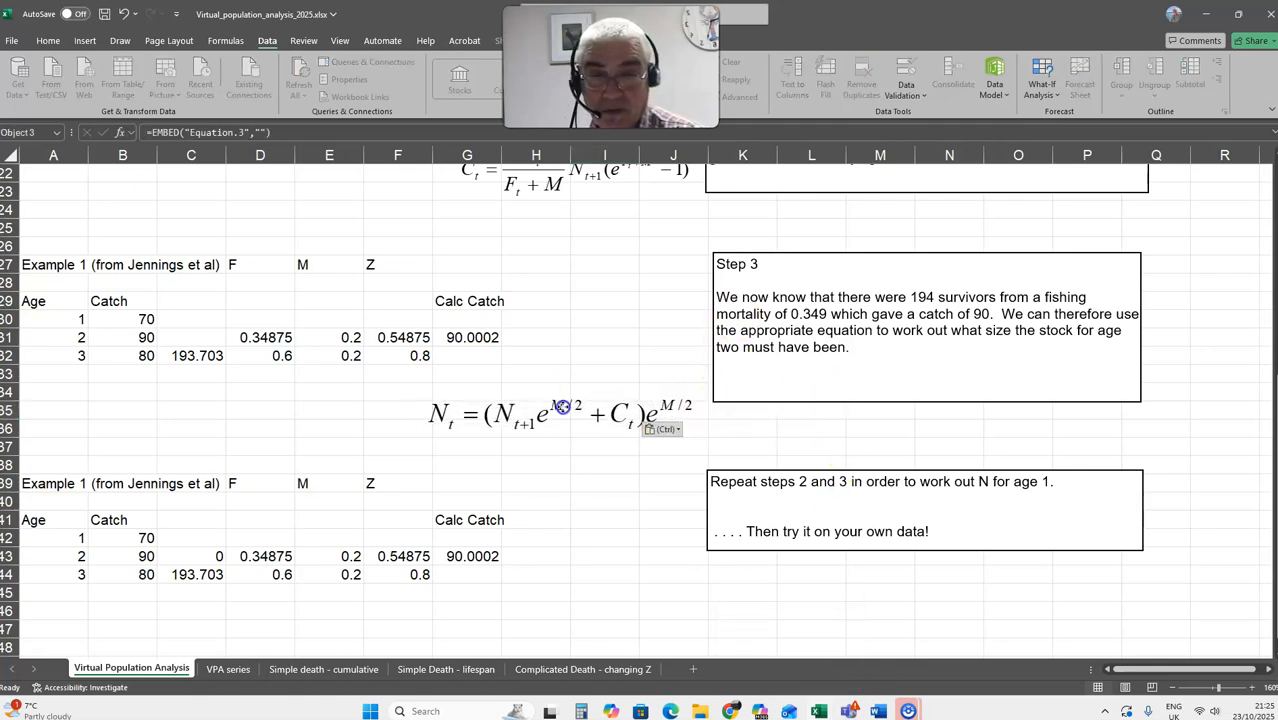
pyautogui.moveTo(707, 414); pyautogui.dragTo(579, 417)
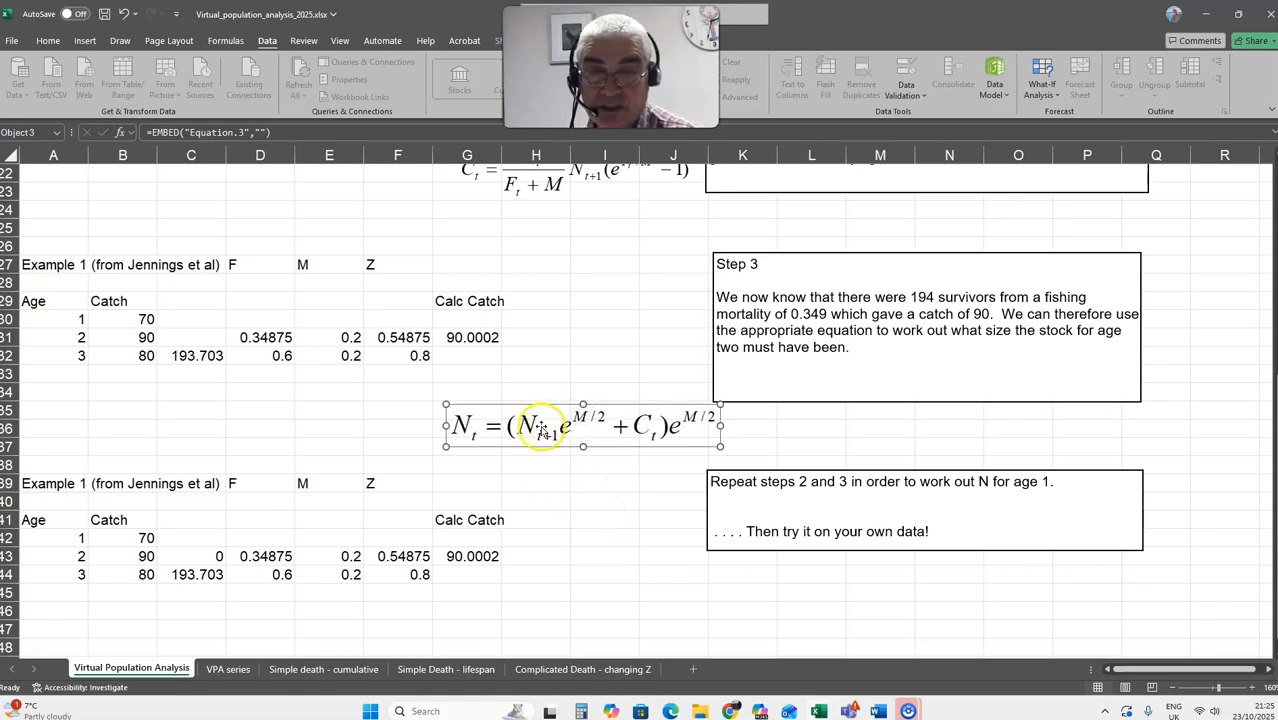
# Start the age 2 population formula in C31 with =(C32*EXP(E31/2)).
pyautogui.click(185, 338)
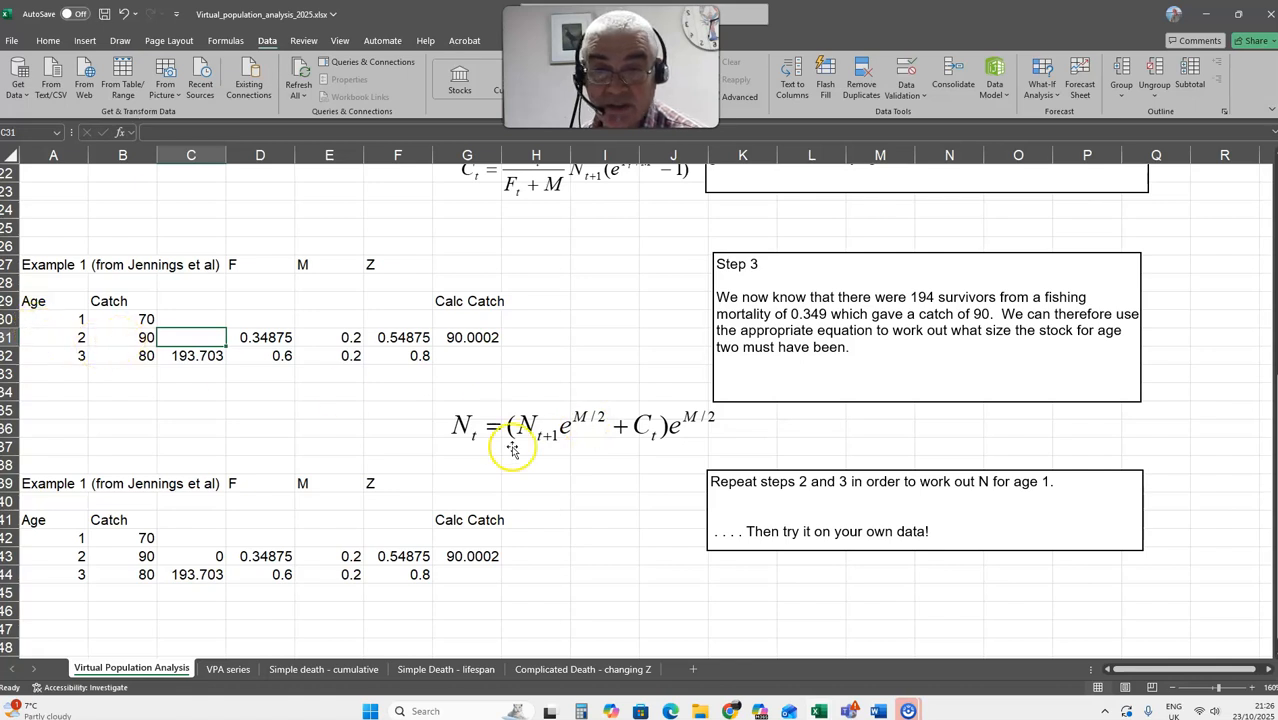
pyautogui.write('=(')
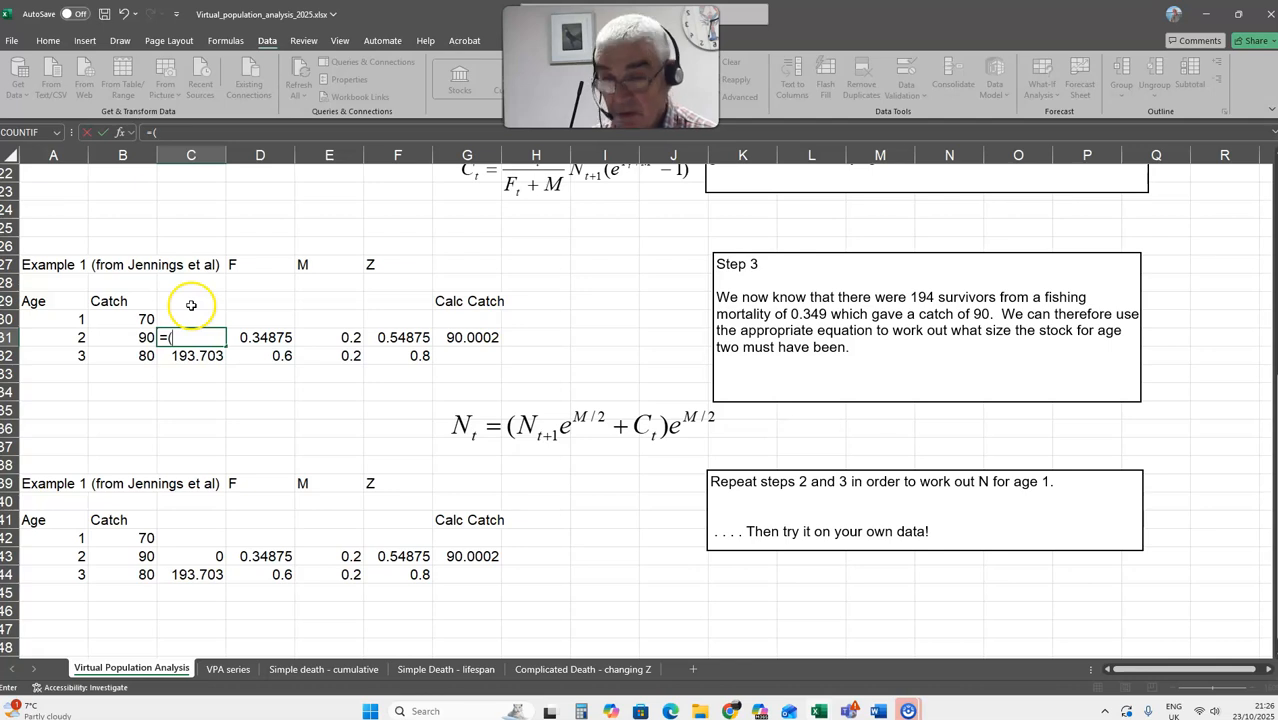
pyautogui.click(187, 354)
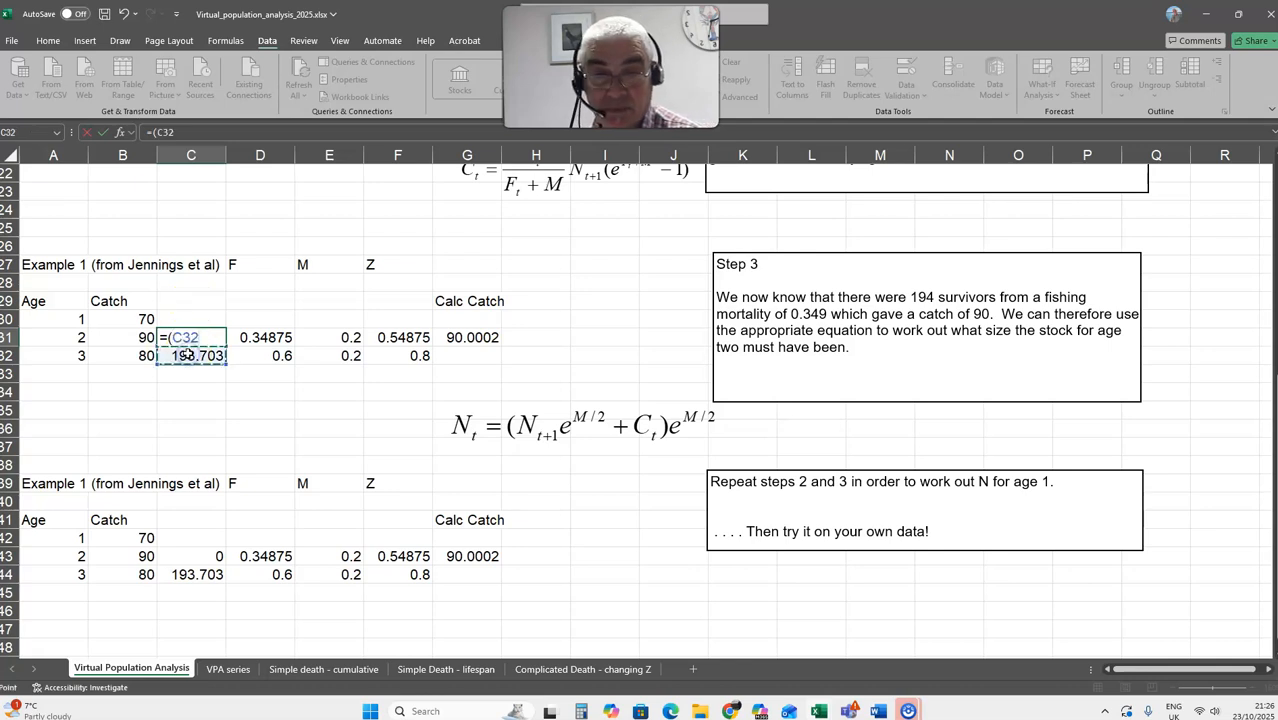
pyautogui.write('*')
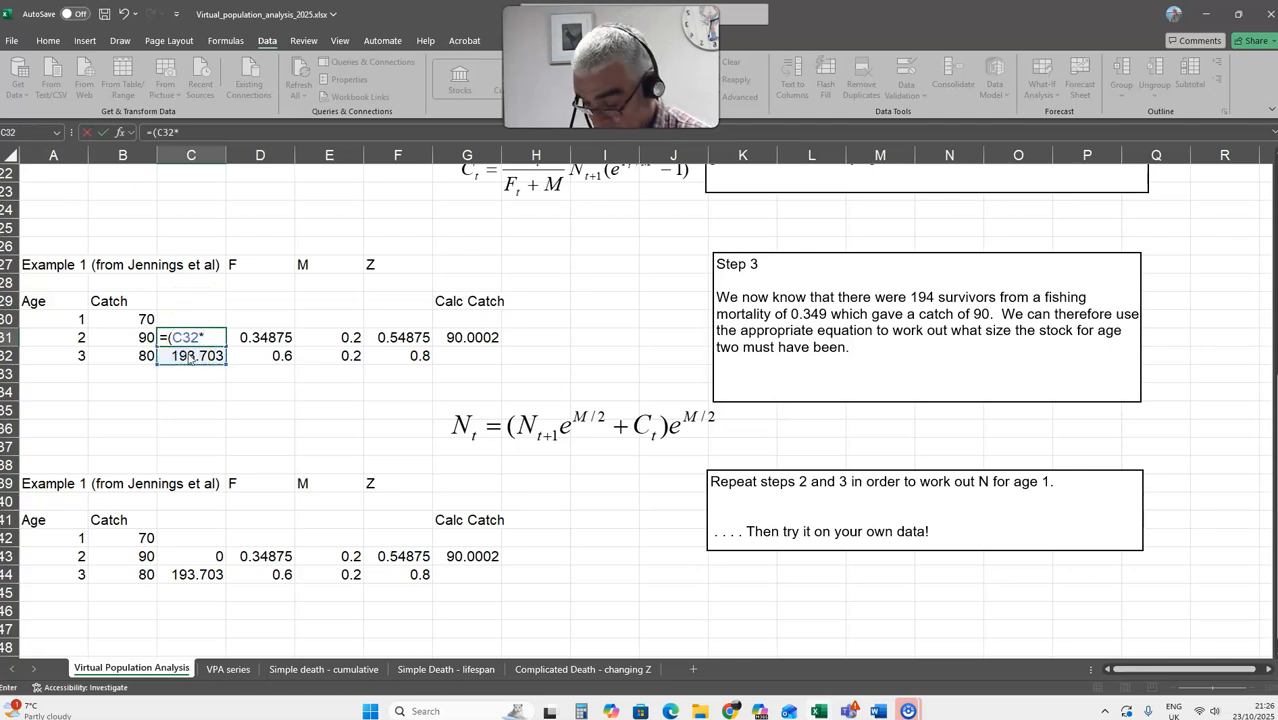
pyautogui.write('exp(')
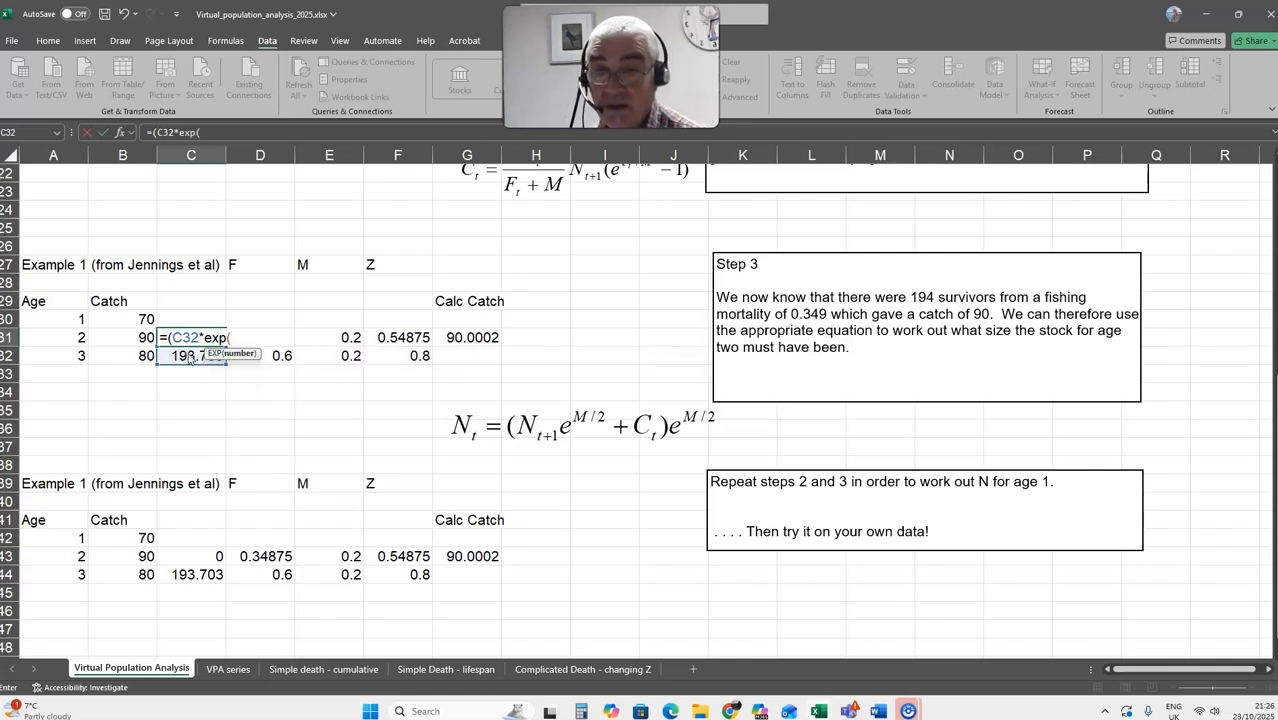
pyautogui.click(342, 337)
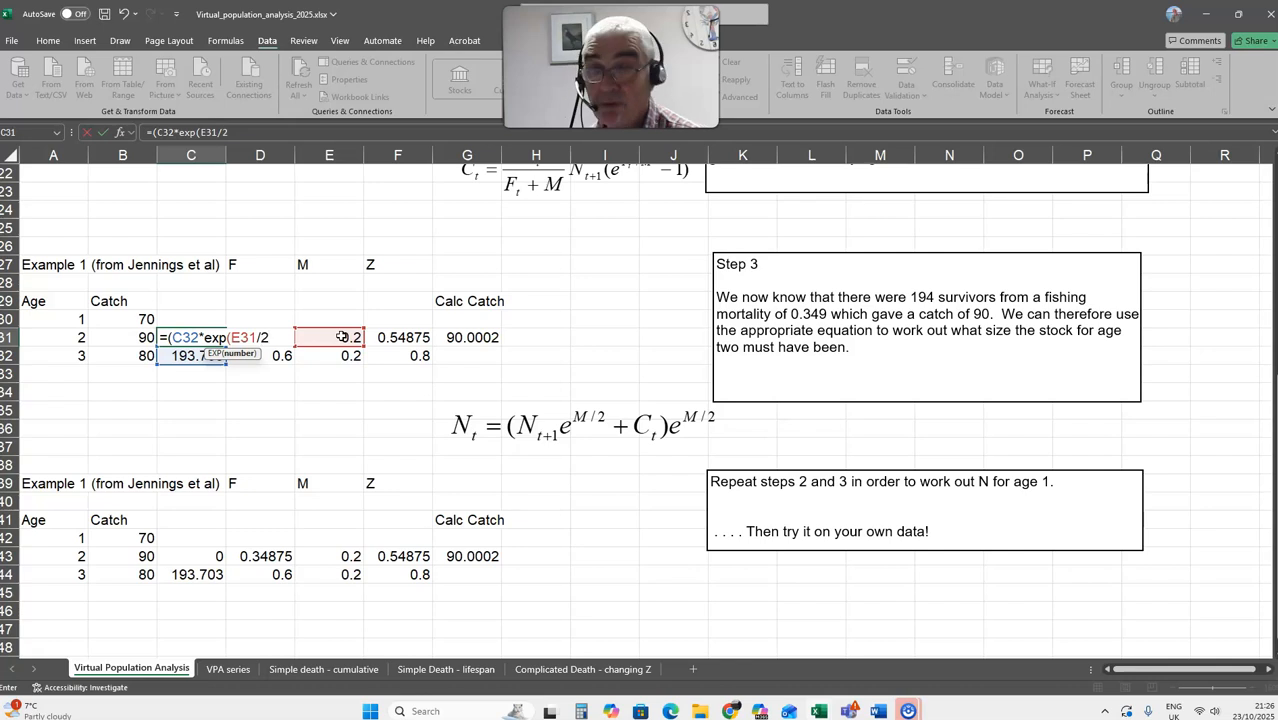
pyautogui.click(238, 133)
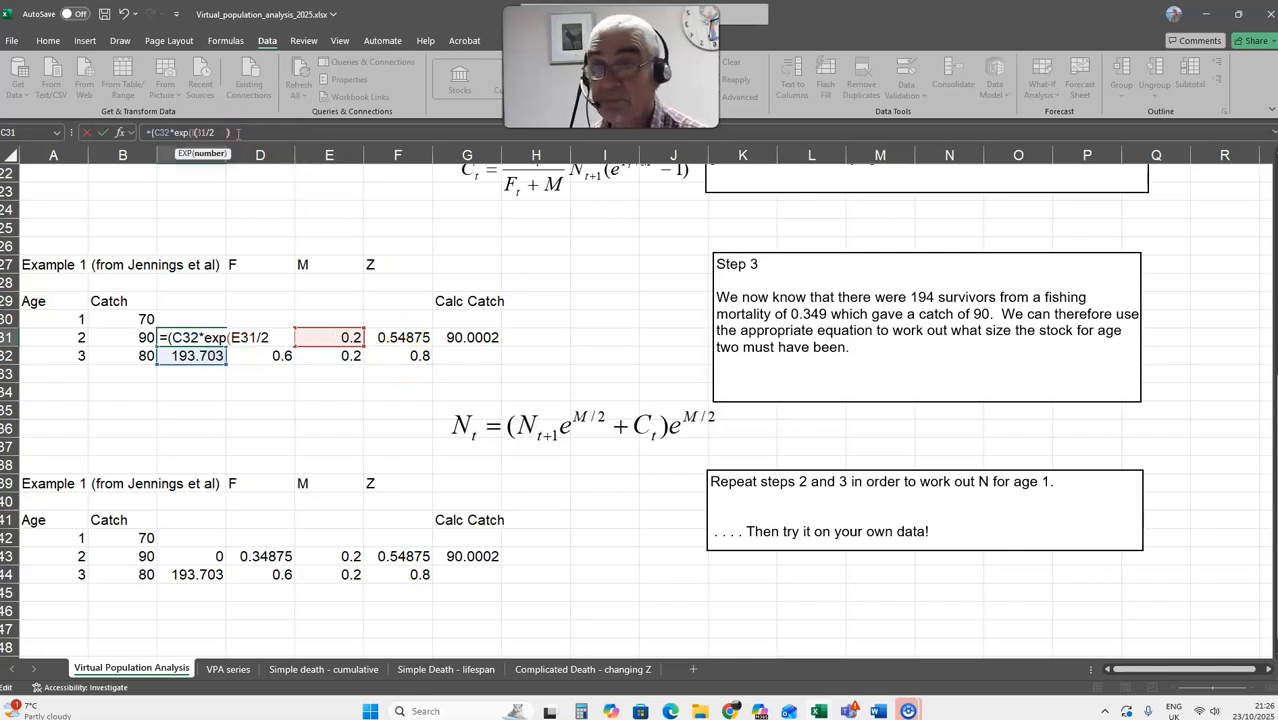
pyautogui.write(')')
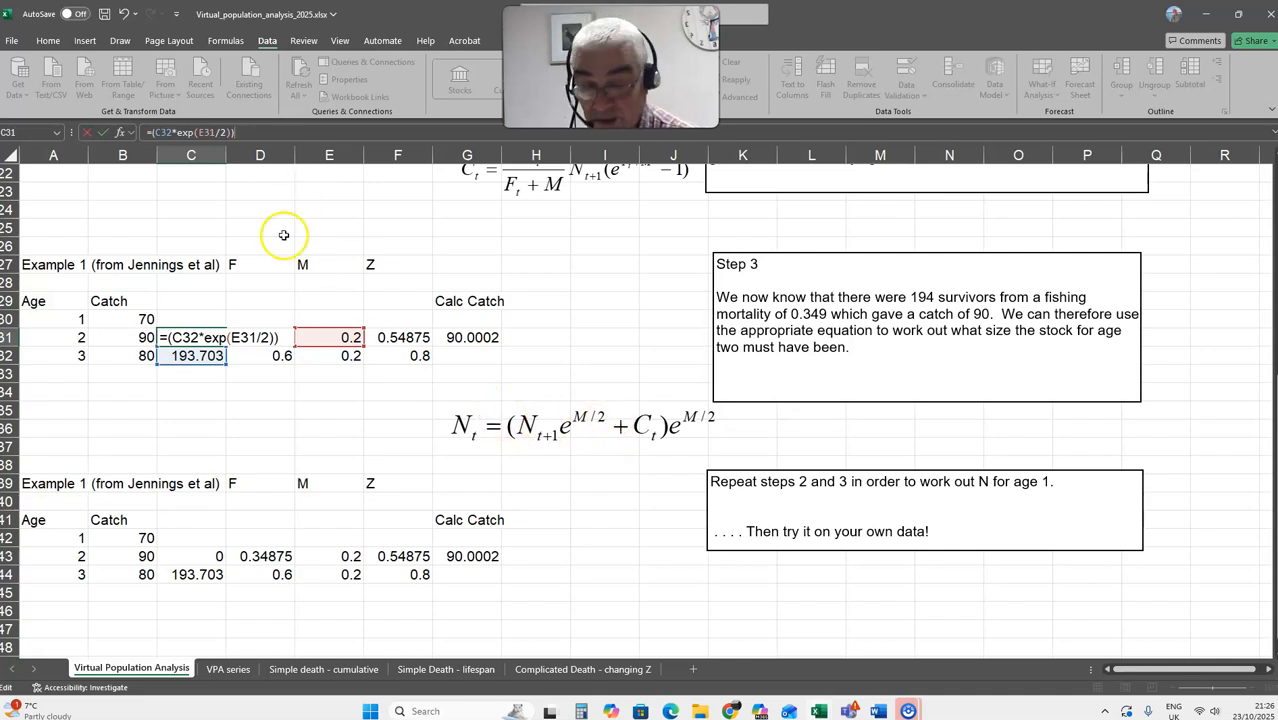
# Complete the C31 formula by multiplying by EXP(E31/2), and enter it.
pyautogui.write('exp(')
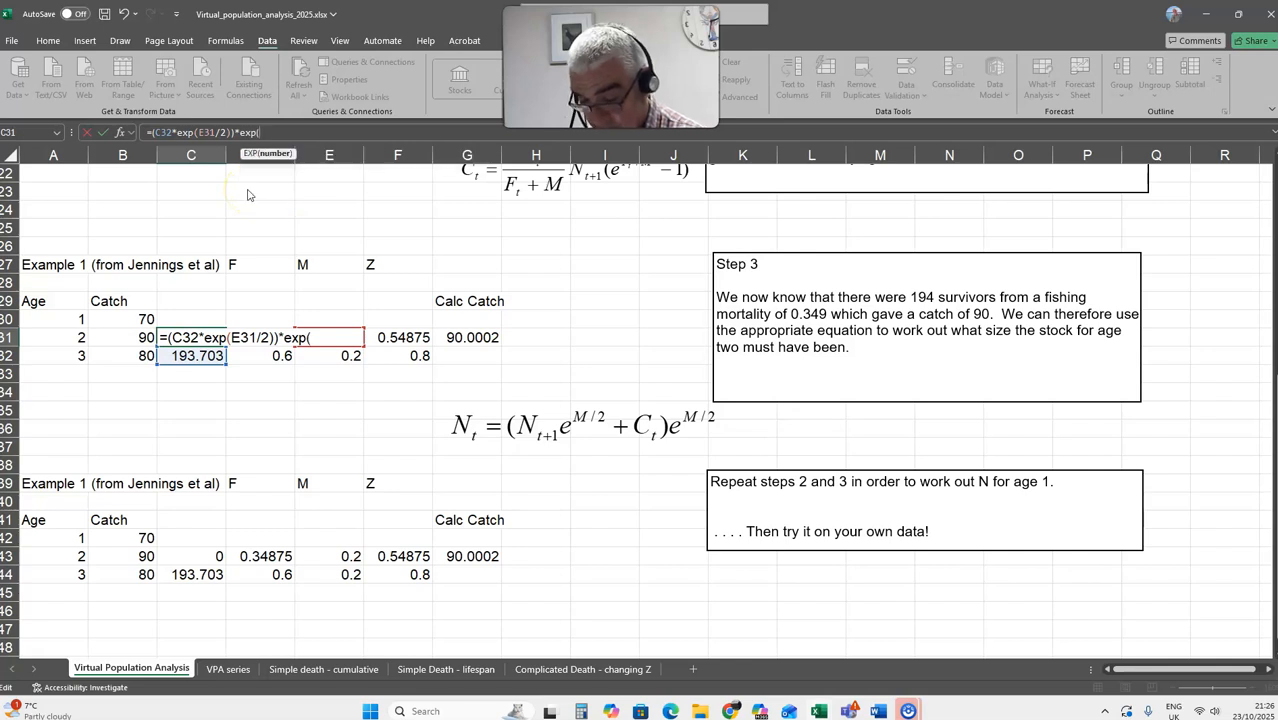
pyautogui.click(323, 338)
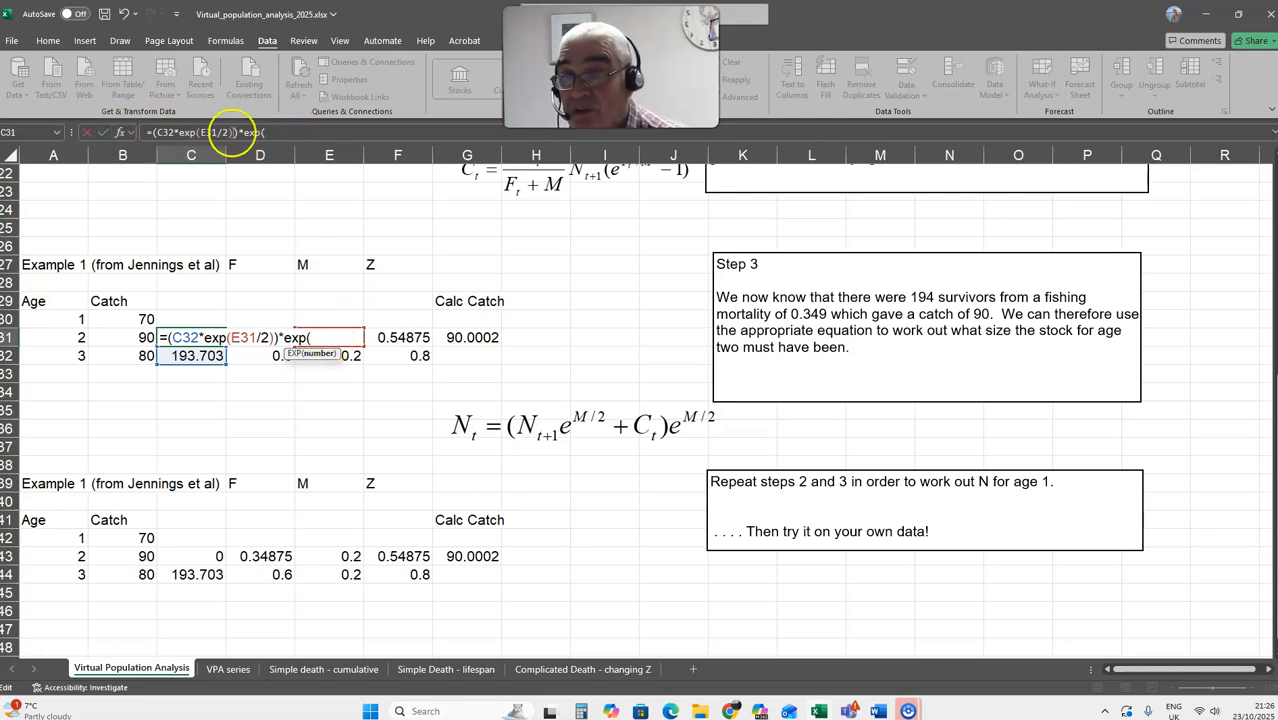
pyautogui.click(273, 135)
pyautogui.write('E31/2')
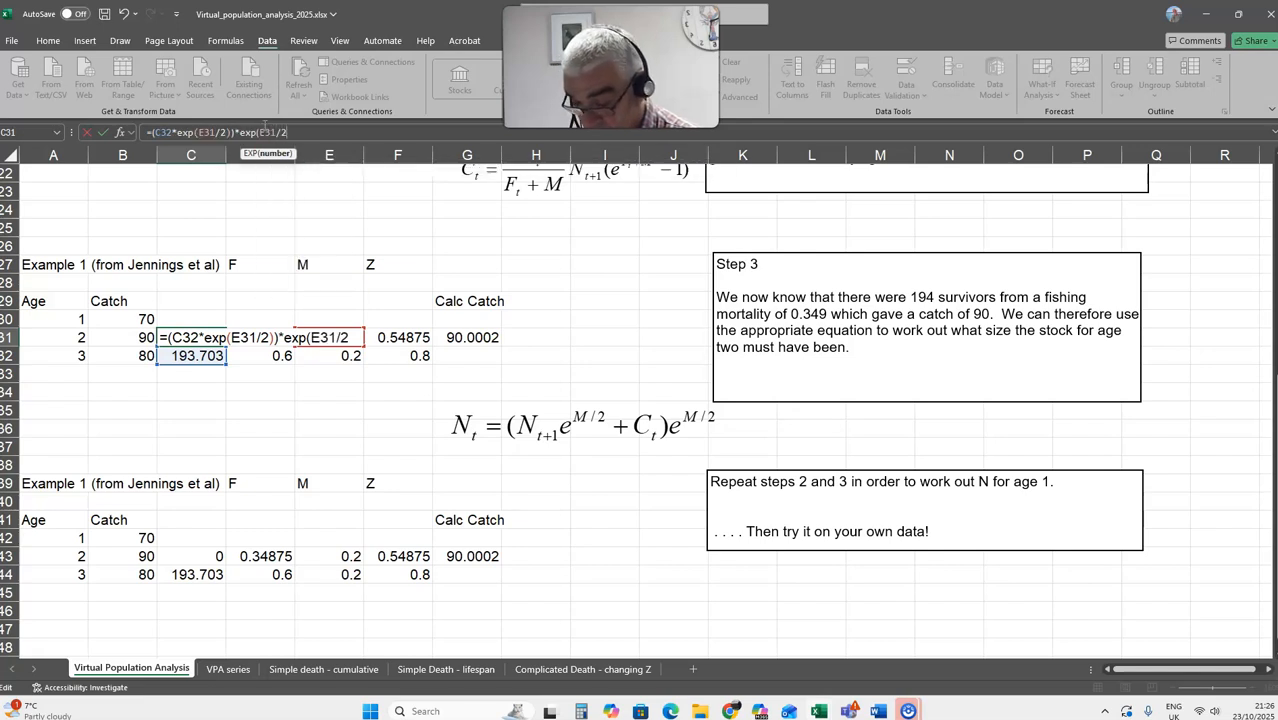
pyautogui.write(')')
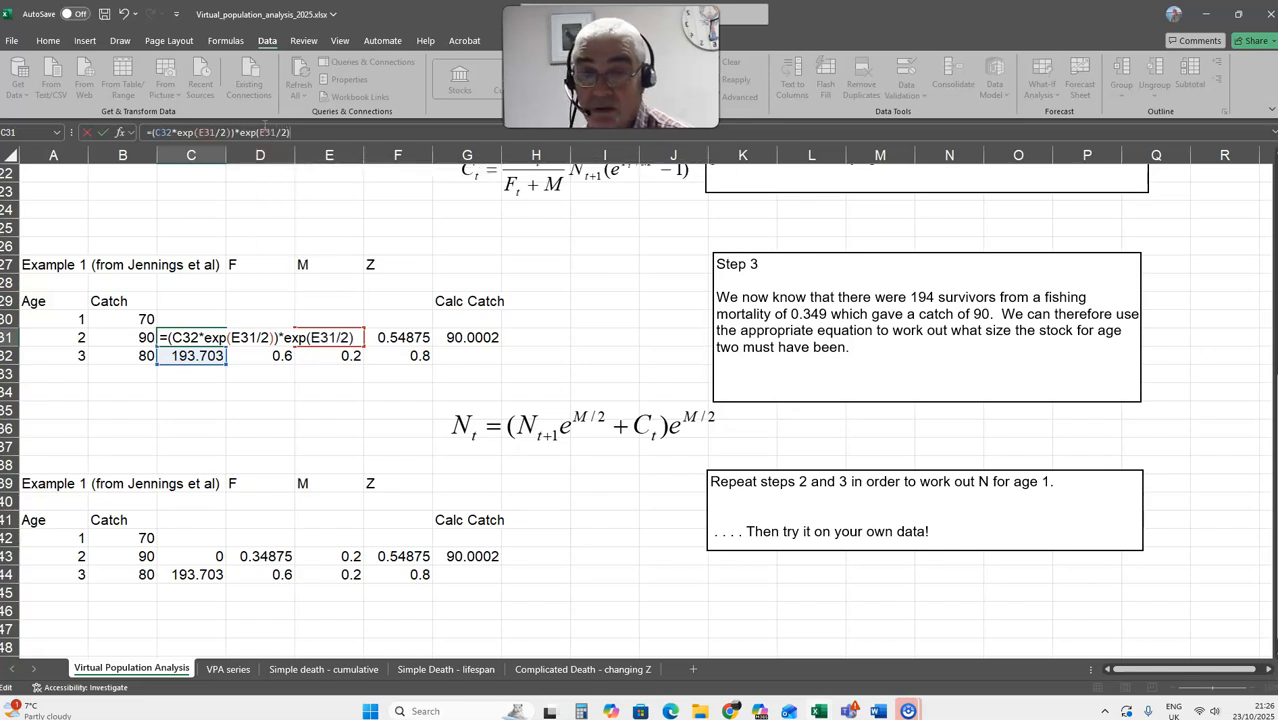
pyautogui.press('Return')
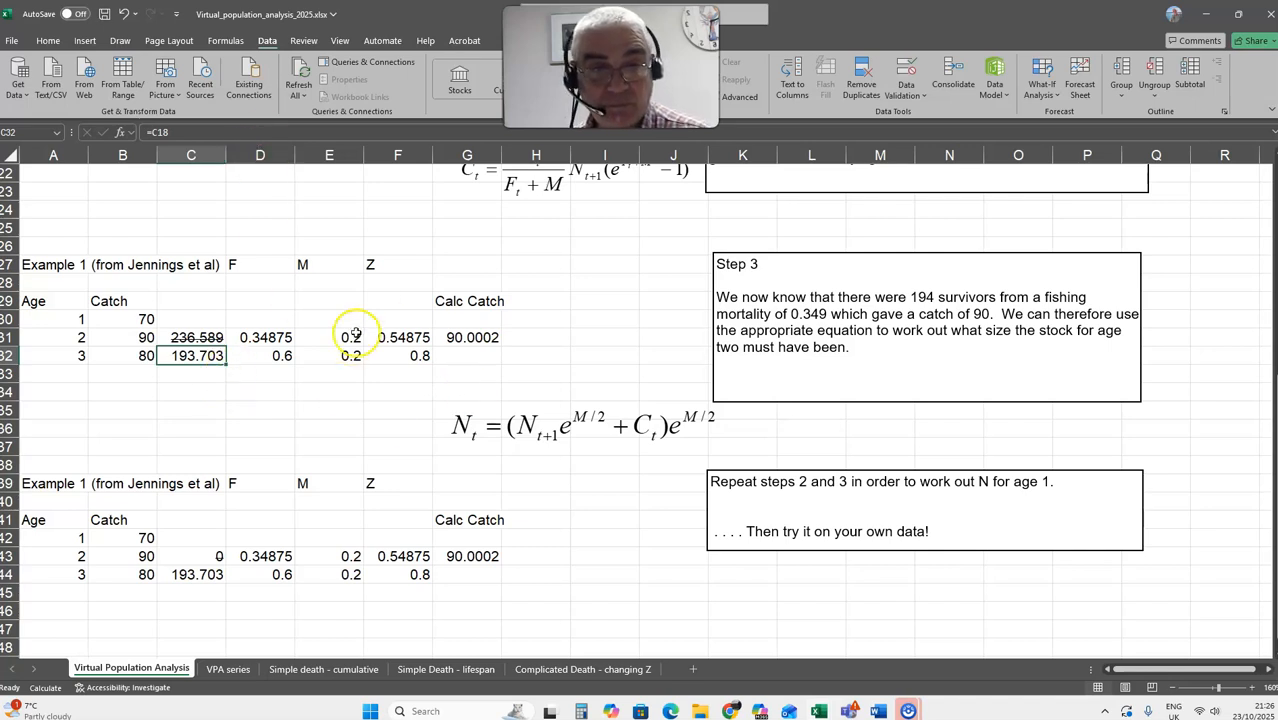
# Recalculate the stale age 2 population value in C31.
pyautogui.click(220, 340)
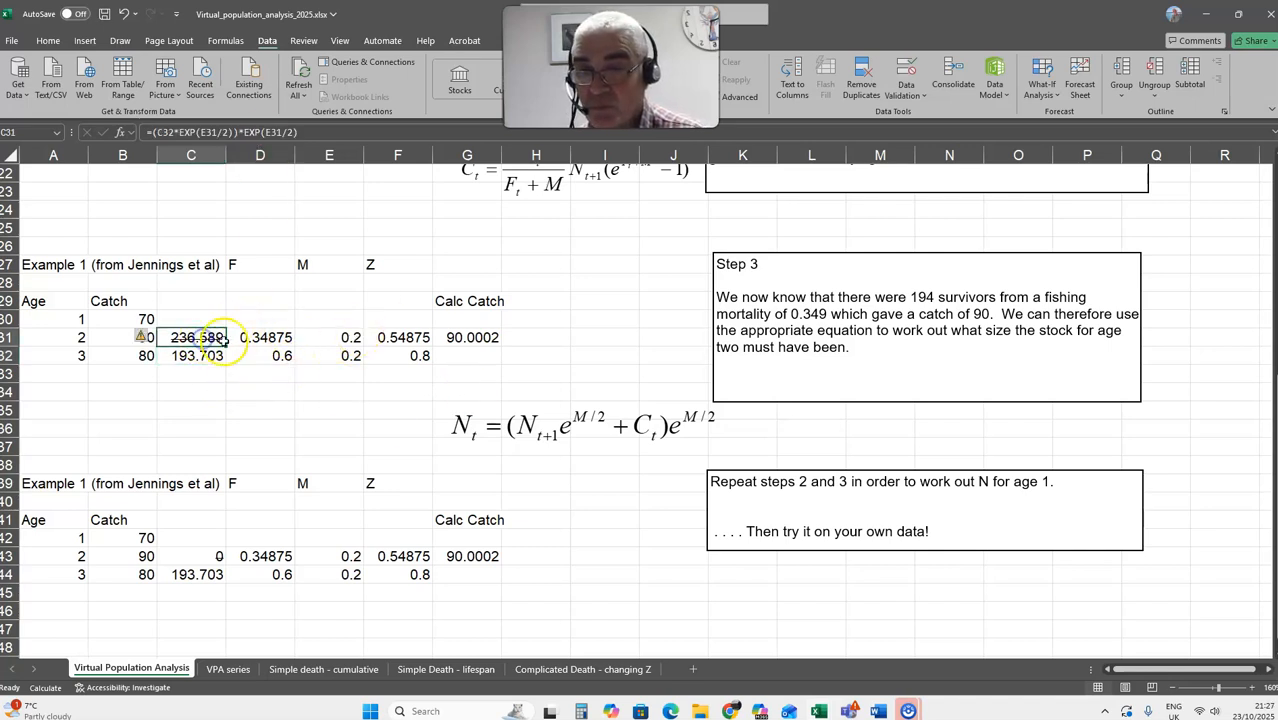
pyautogui.click(151, 338)
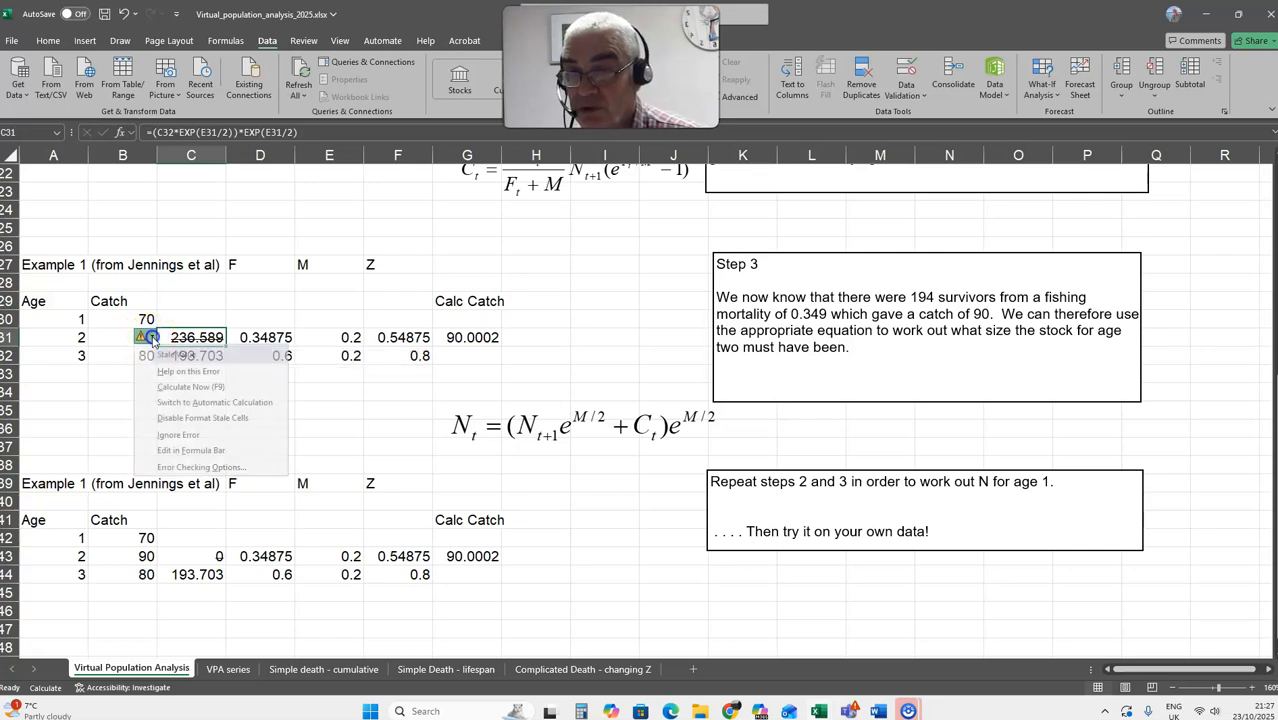
pyautogui.click(165, 387)
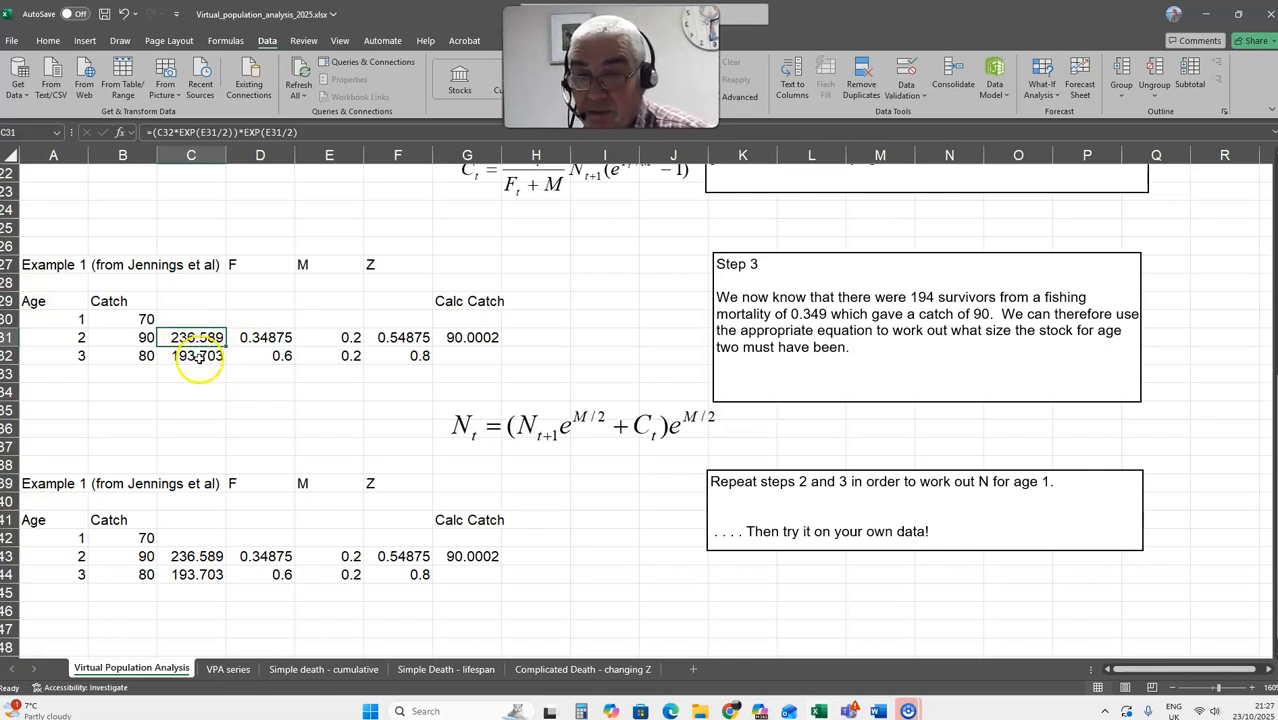
# Check the age 3 population in C32 and the age 2 catch in B31, and review the equations and instructions of the exercise steps.
pyautogui.click(197, 357)
pyautogui.click(138, 339)
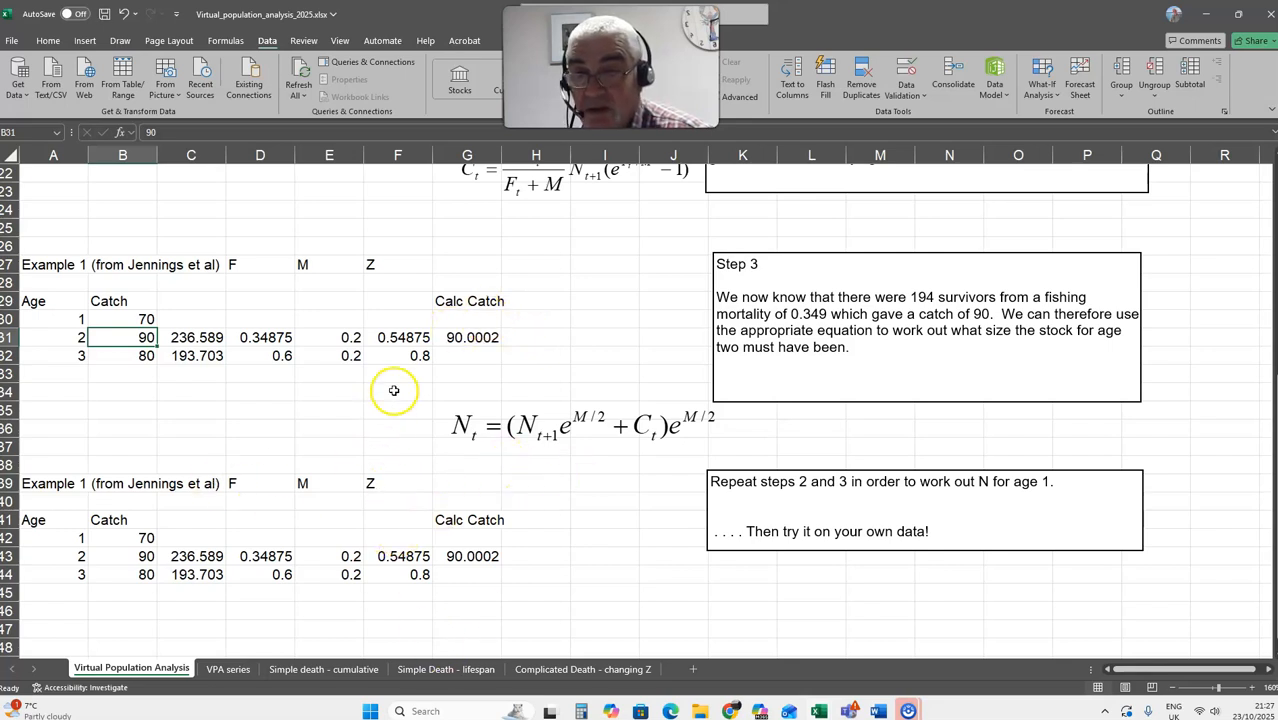
pyautogui.scroll(-6, 379, 455)
pyautogui.scroll(7, 379, 453)
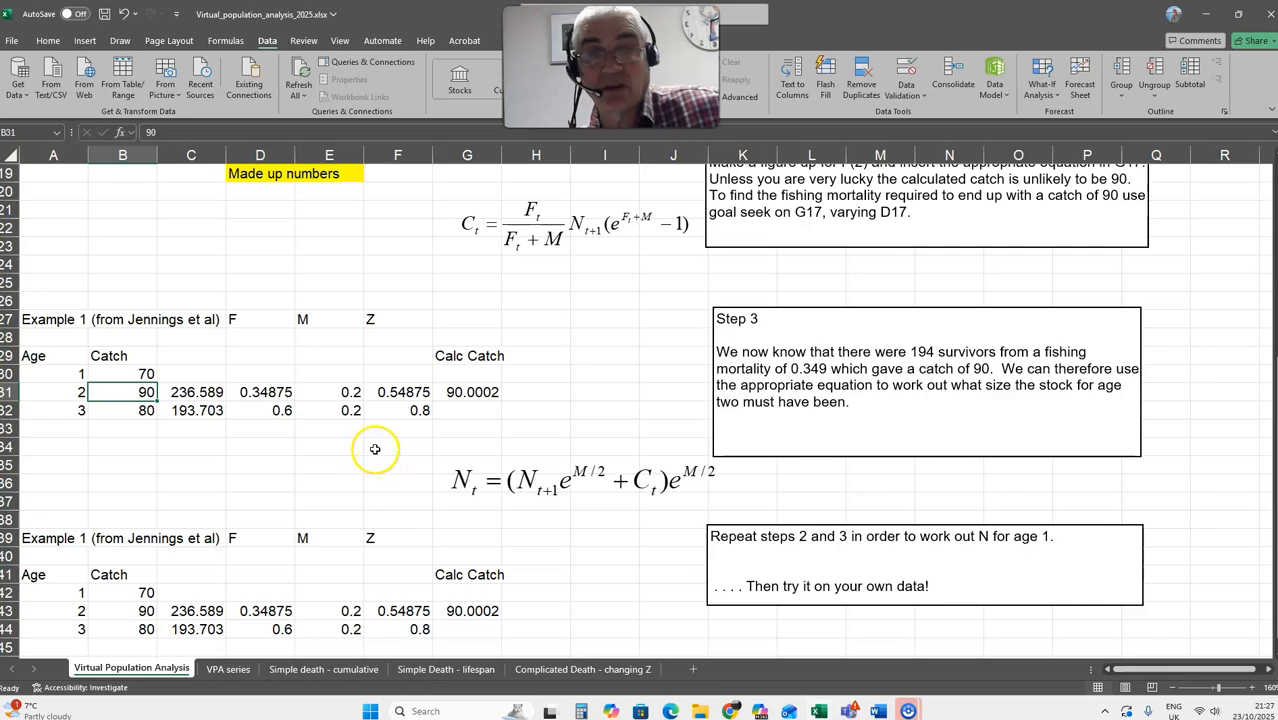
pyautogui.scroll(5, 375, 449)
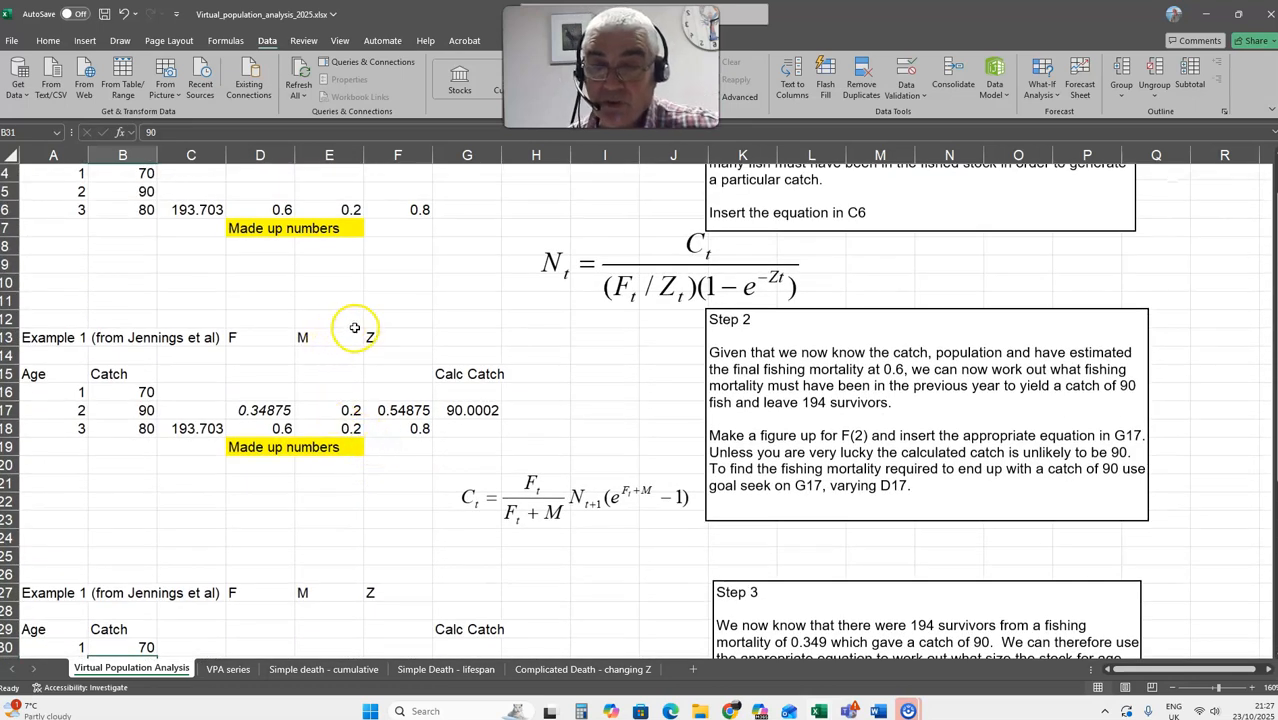
pyautogui.scroll(-4, 475, 397)
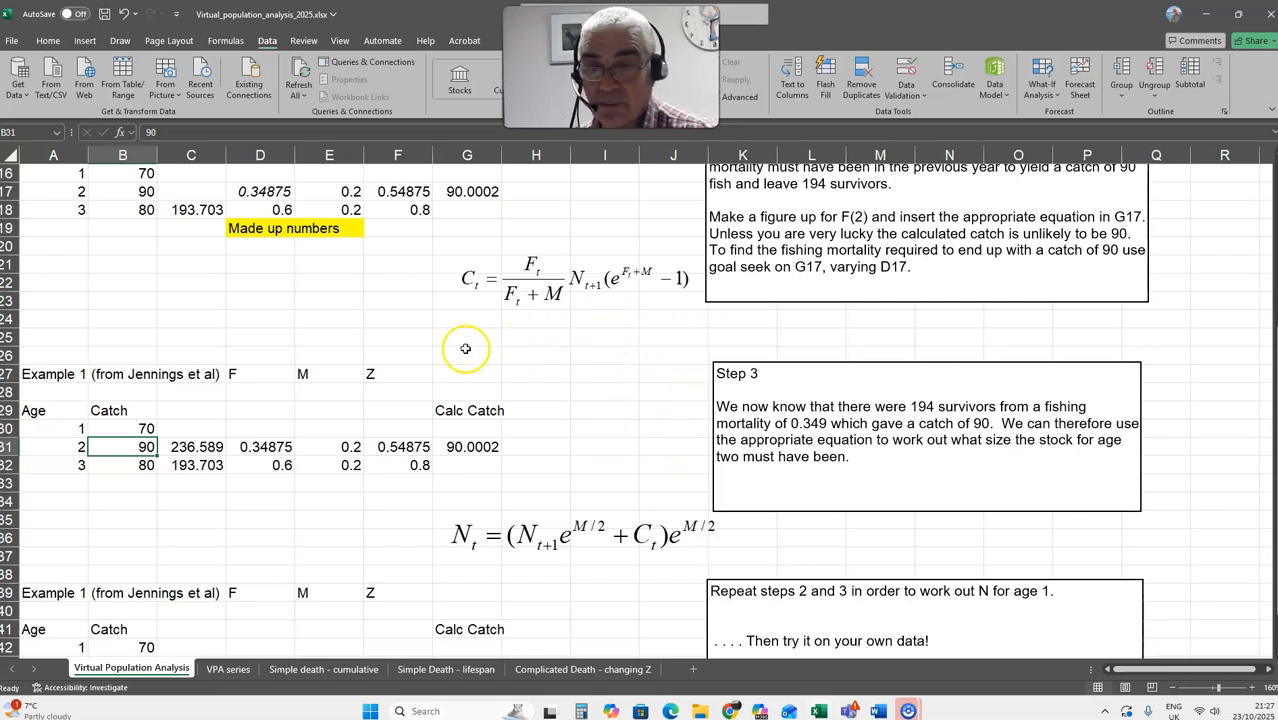
pyautogui.scroll(5, 466, 348)
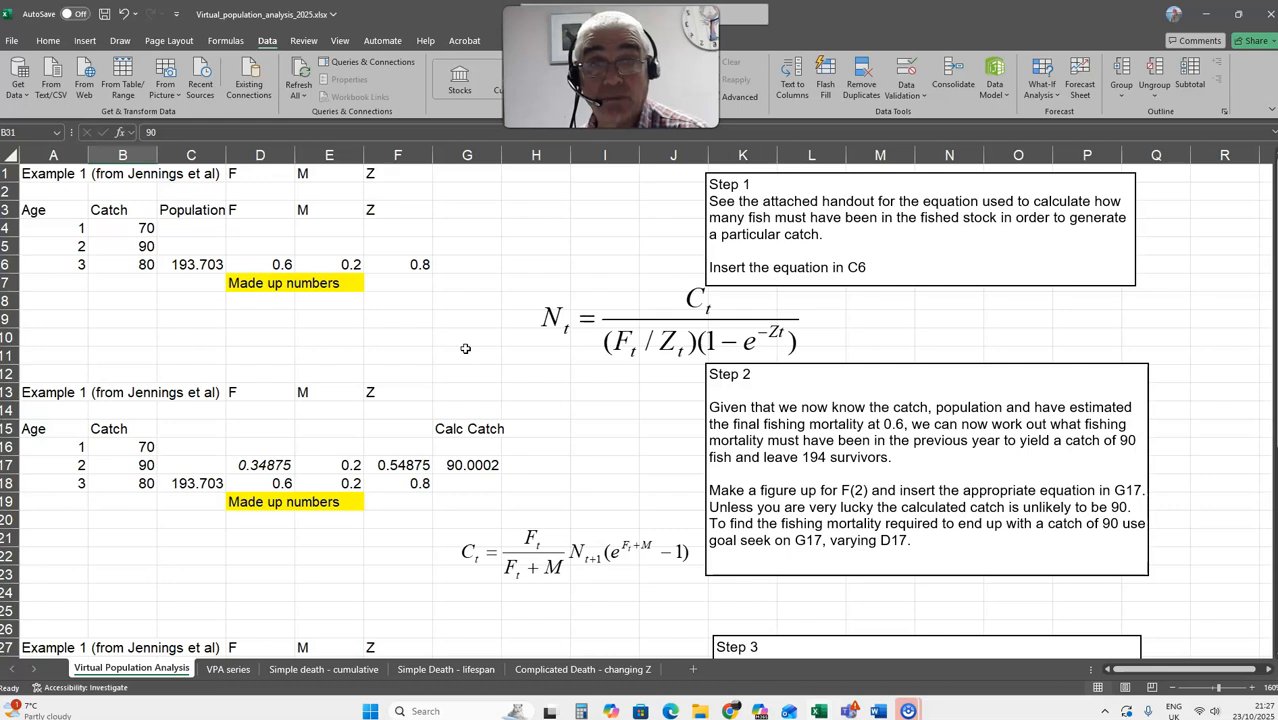